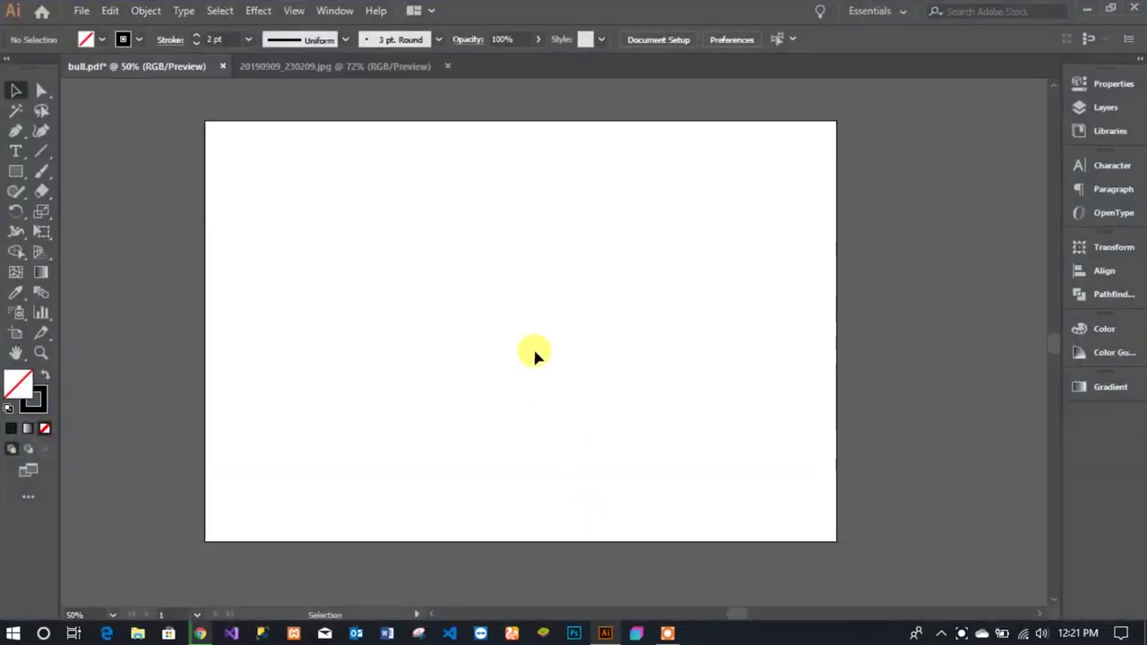
# Open 20190909_230209.jpg and confirm creating another window of it, shown at 72%
pyautogui.hotkey('ctrl', 'o')
pyautogui.scroll(-2, 448, 282)
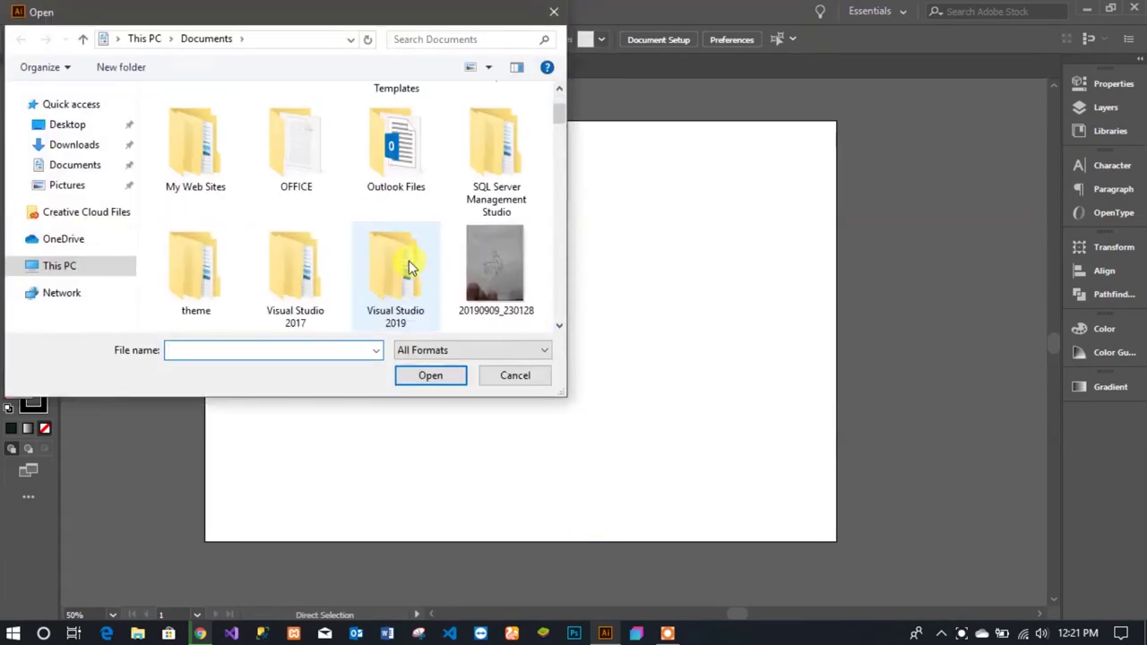
pyautogui.scroll(-1, 410, 268)
pyautogui.doubleClick(405, 261)
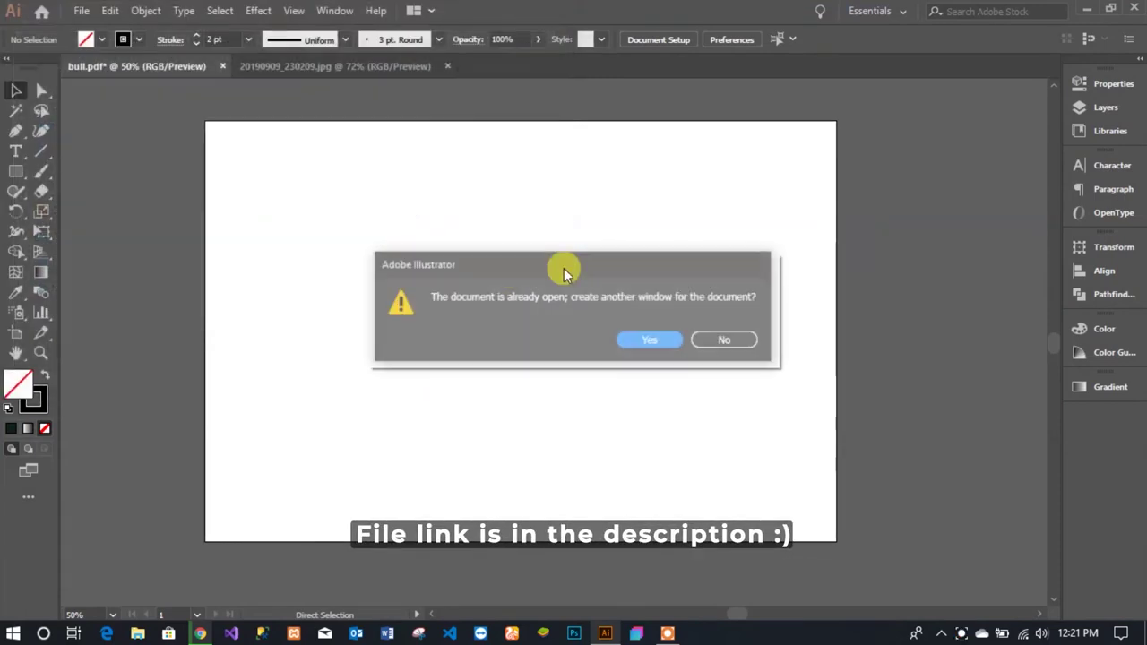
pyautogui.click(634, 342)
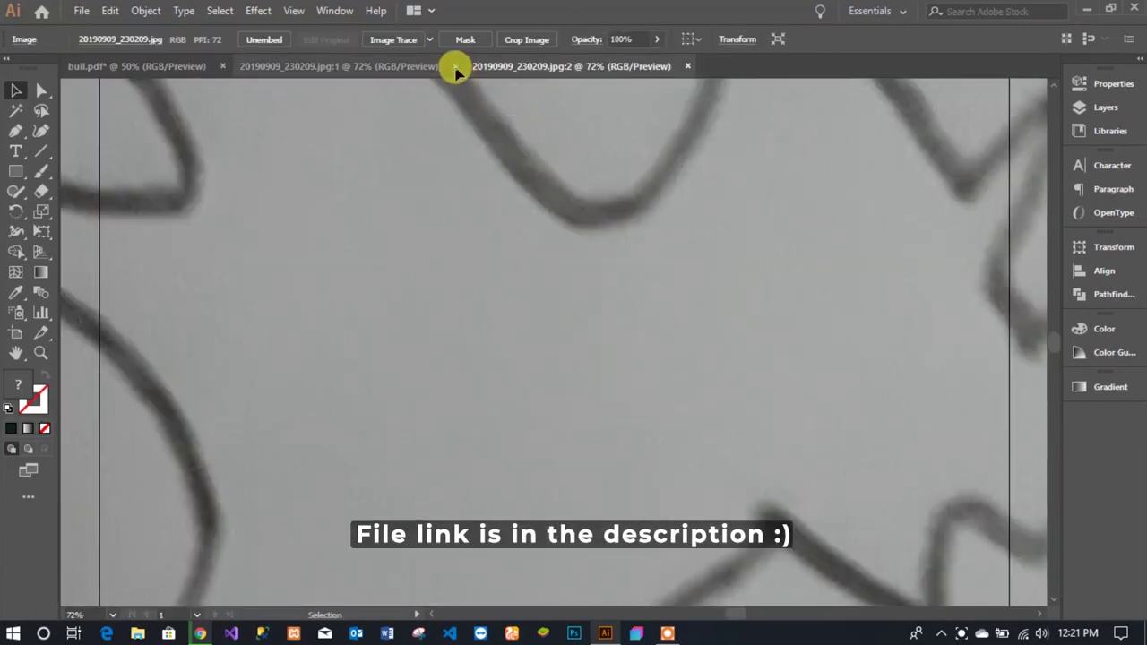
# Close the duplicate tab and place the sketch photo onto the bull.pdf artboard
pyautogui.click(455, 68)
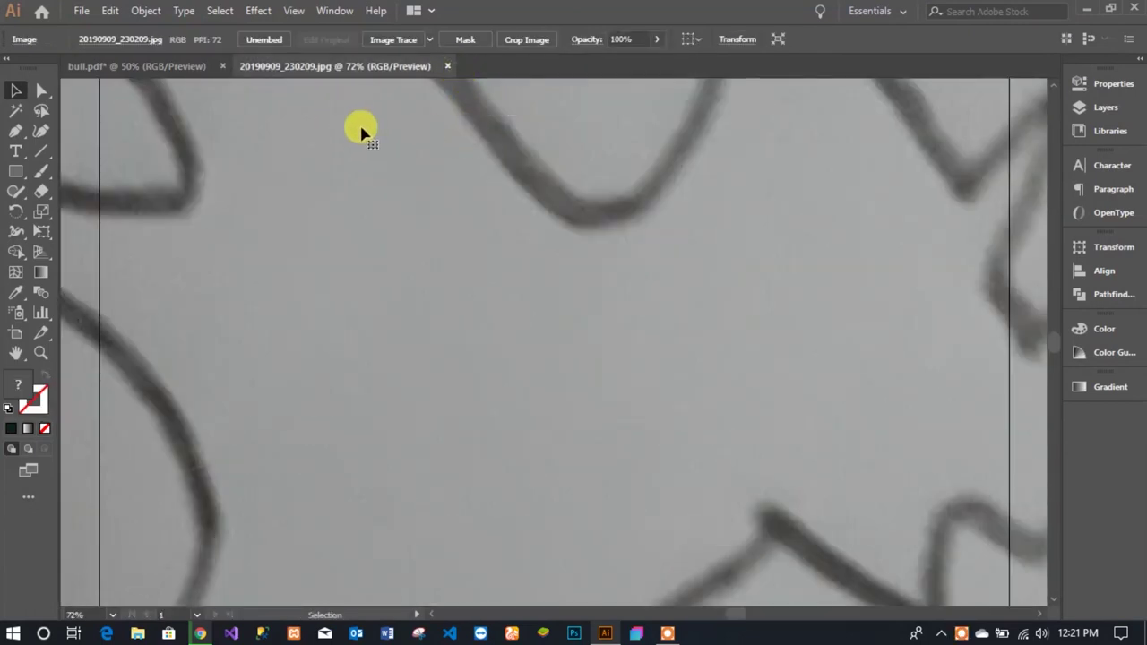
pyautogui.moveTo(361, 132); pyautogui.dragTo(175, 73)
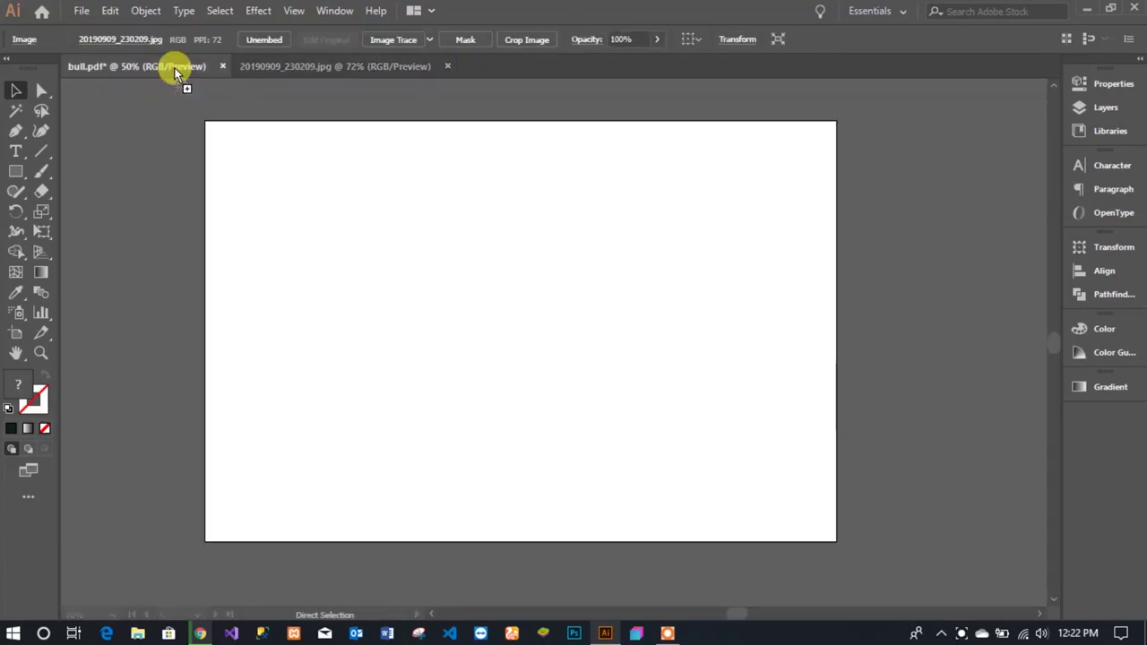
pyautogui.moveTo(503, 375); pyautogui.dragTo(513, 375)
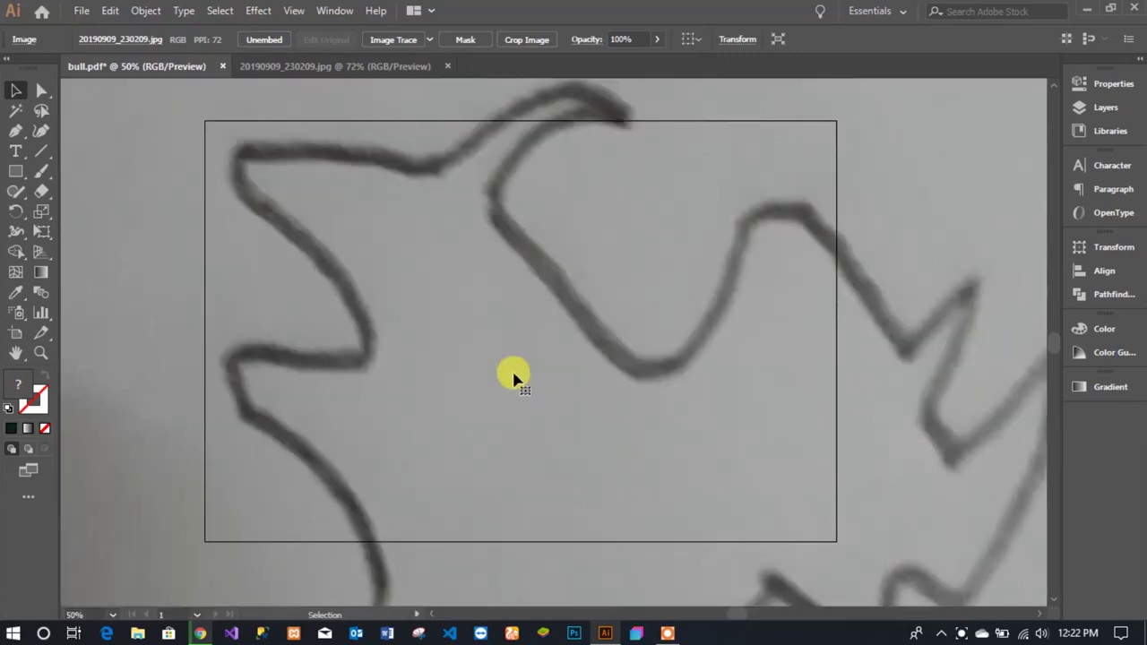
pyautogui.moveTo(532, 272); pyautogui.dragTo(542, 433)
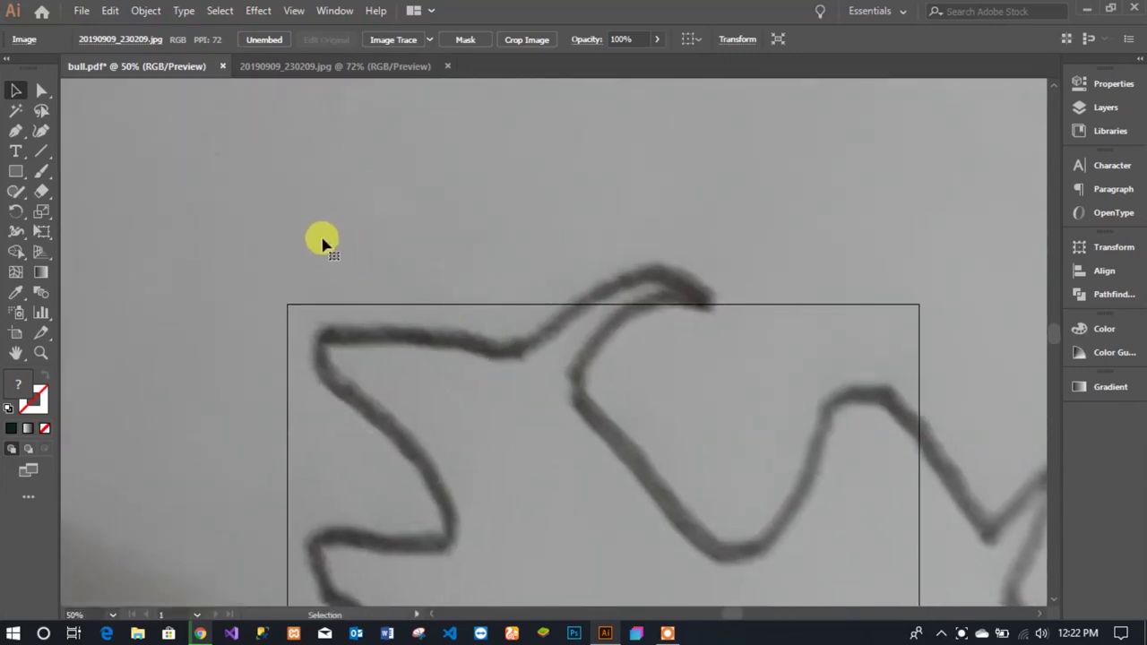
pyautogui.keyDown('alt'); pyautogui.scroll(-4, 482, 371); pyautogui.keyUp('alt')
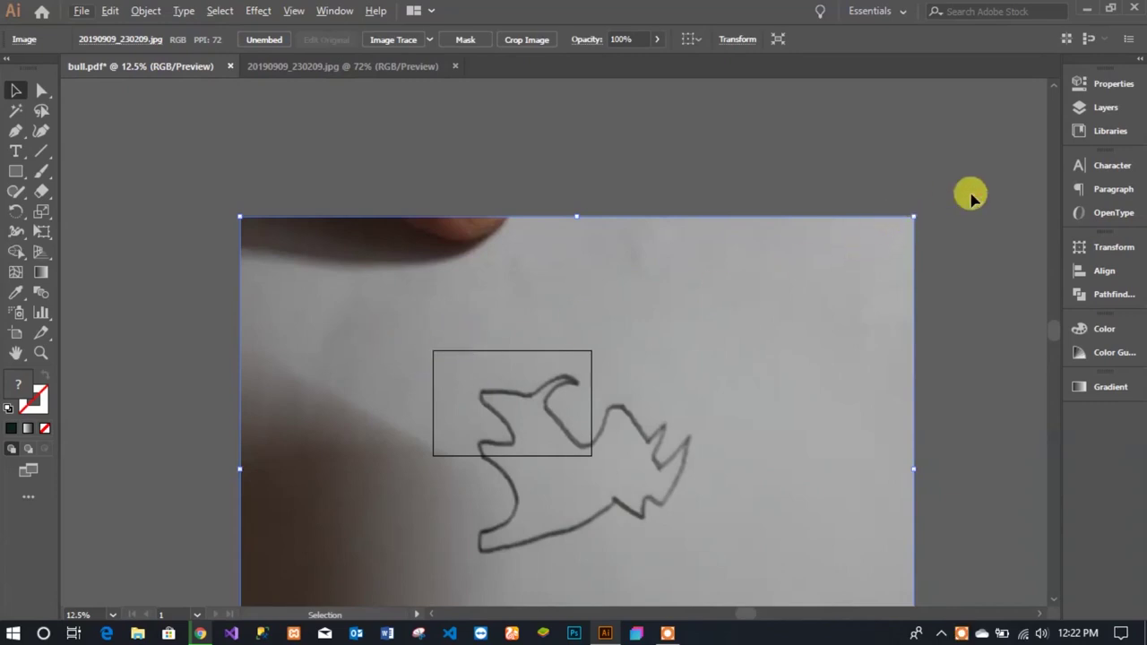
# Rotate the photo 90° to portrait, shrink it, and move it over the artboard
pyautogui.press('shift')
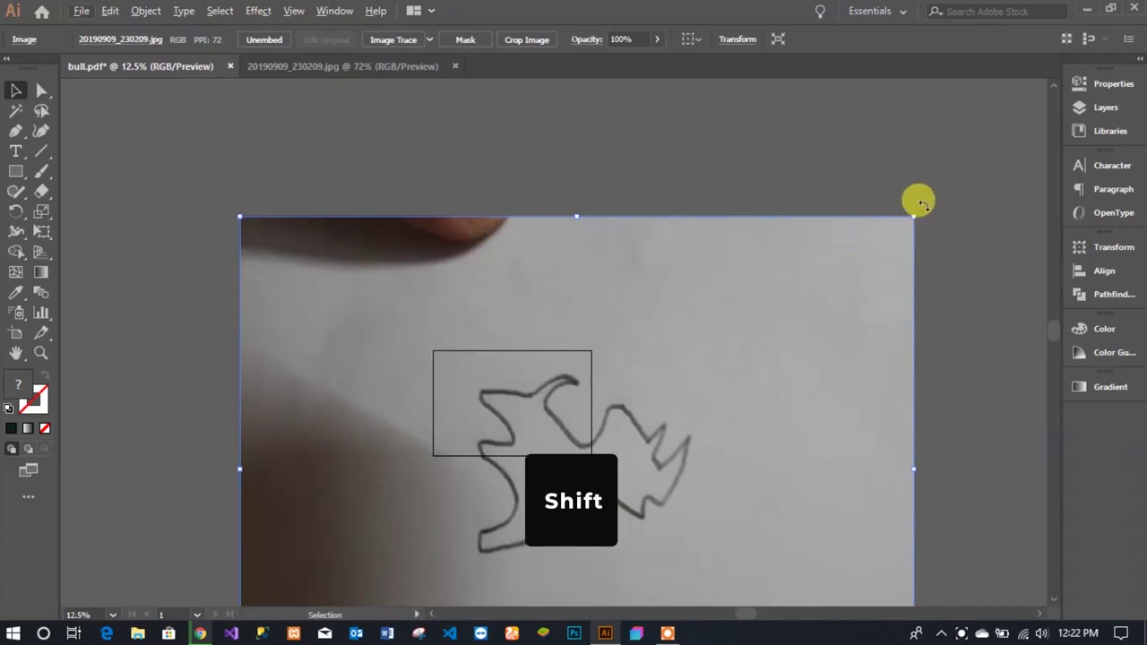
pyautogui.moveTo(861, 175); pyautogui.dragTo(436, 213)
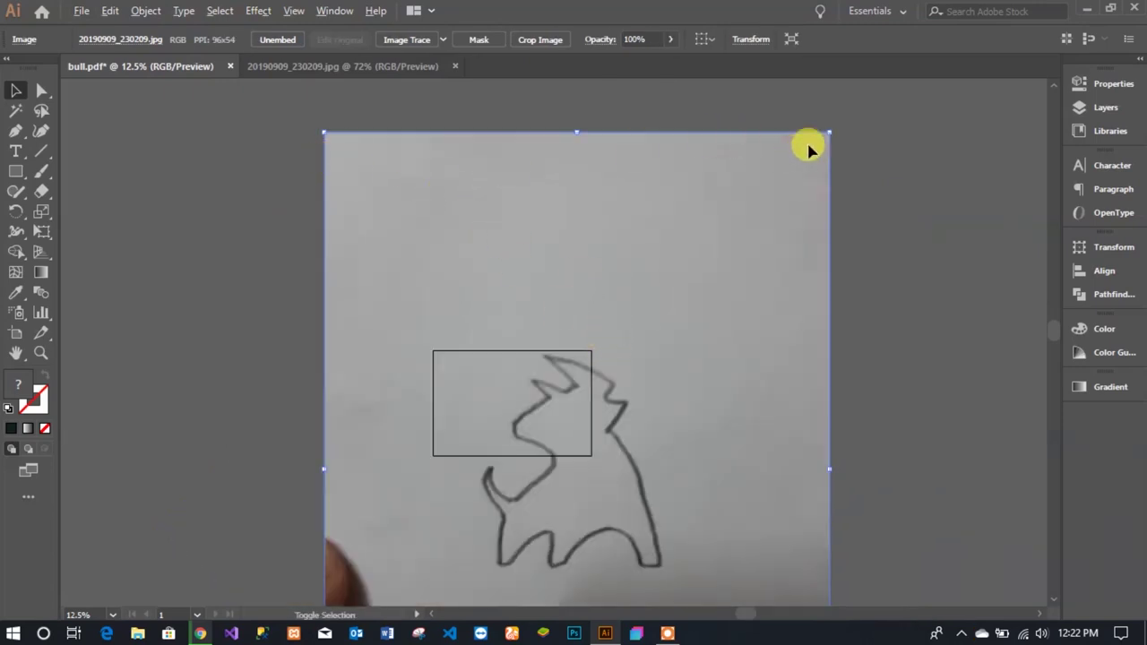
pyautogui.moveTo(824, 130); pyautogui.dragTo(632, 342)
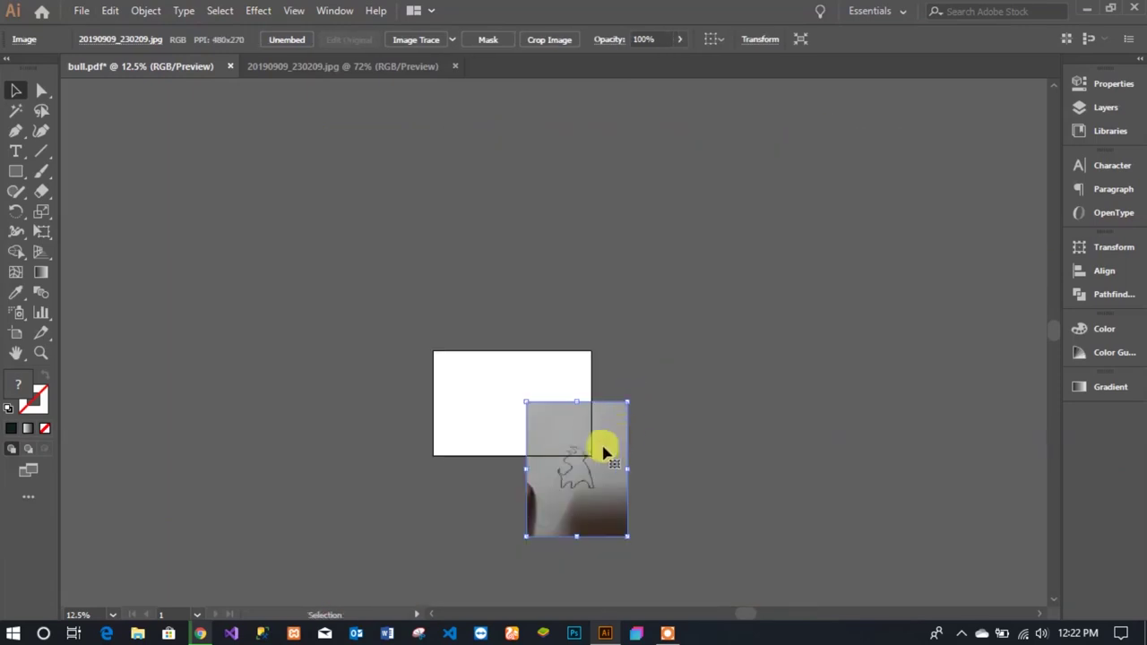
pyautogui.moveTo(602, 452); pyautogui.dragTo(532, 388)
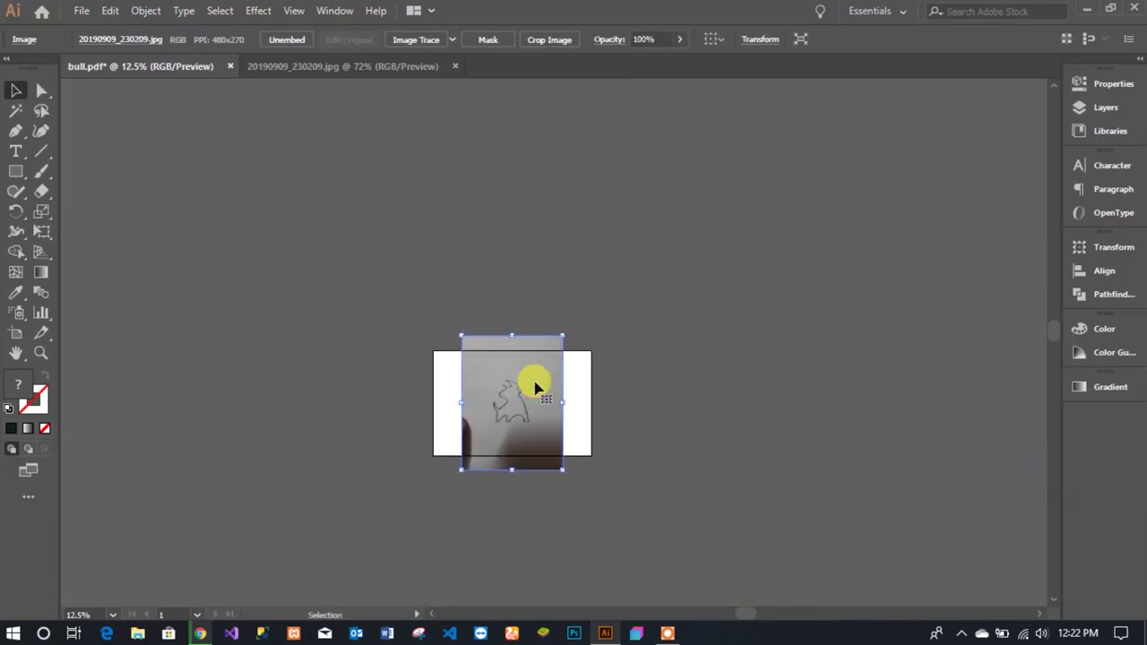
# Scale the sketch photo down by its corner to fit inside the artboard
pyautogui.scroll(3, 513, 462)
pyautogui.scroll(1, 513, 461)
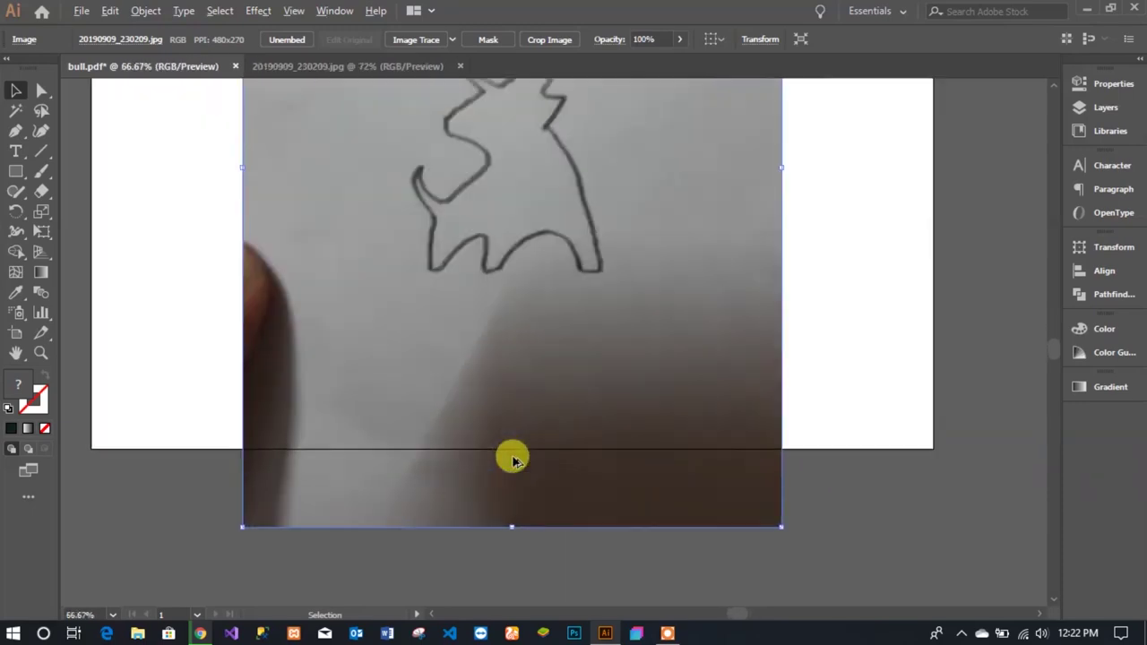
pyautogui.scroll(1, 515, 459)
pyautogui.scroll(2, 517, 459)
pyautogui.scroll(1, 517, 459)
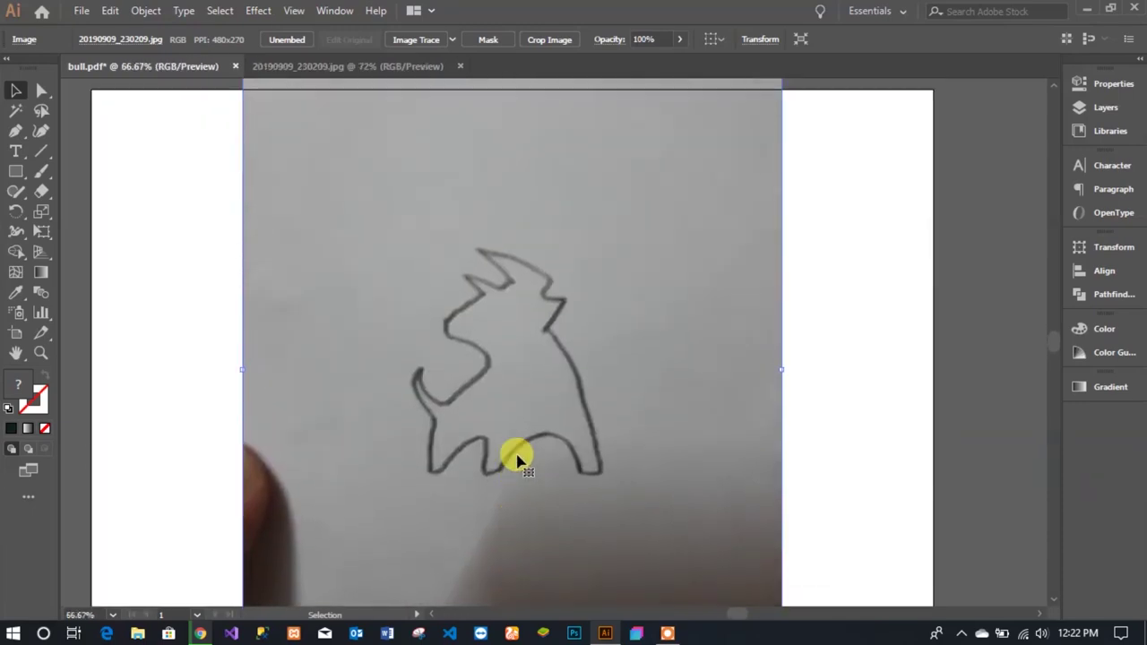
pyautogui.scroll(1, 663, 379)
pyautogui.scroll(2, 662, 379)
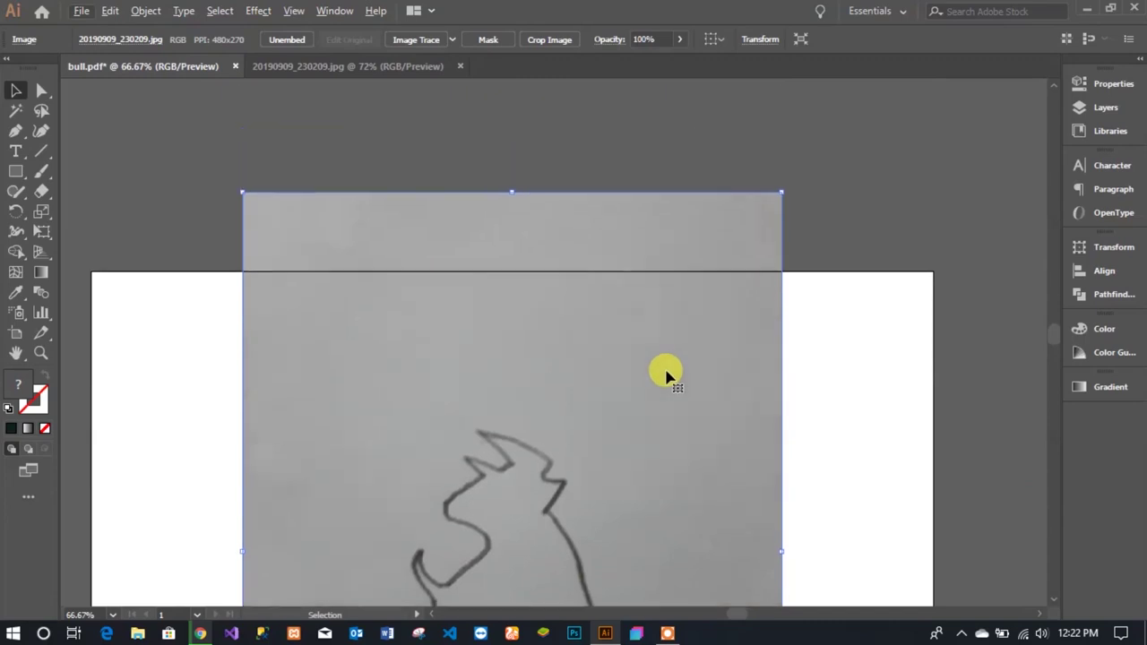
pyautogui.moveTo(776, 228); pyautogui.dragTo(678, 369)
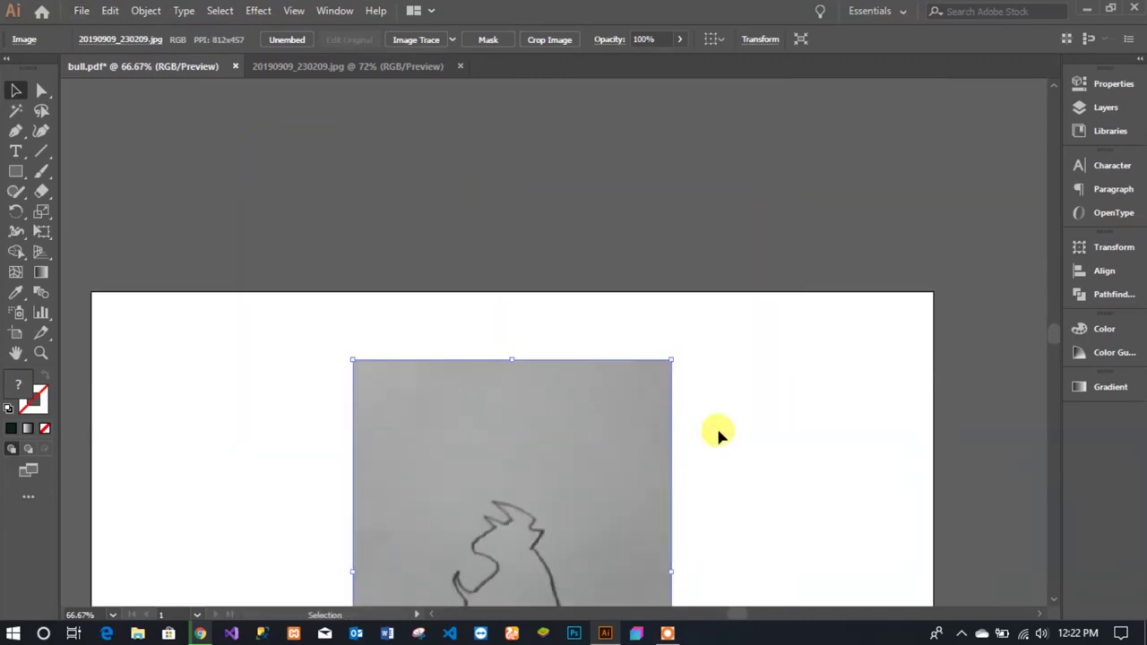
pyautogui.scroll(-2, 715, 425)
pyautogui.moveTo(615, 425)
pyautogui.mouseDown()
pyautogui.moveTo(614, 383)
pyautogui.moveTo(614, 406)
pyautogui.mouseUp()
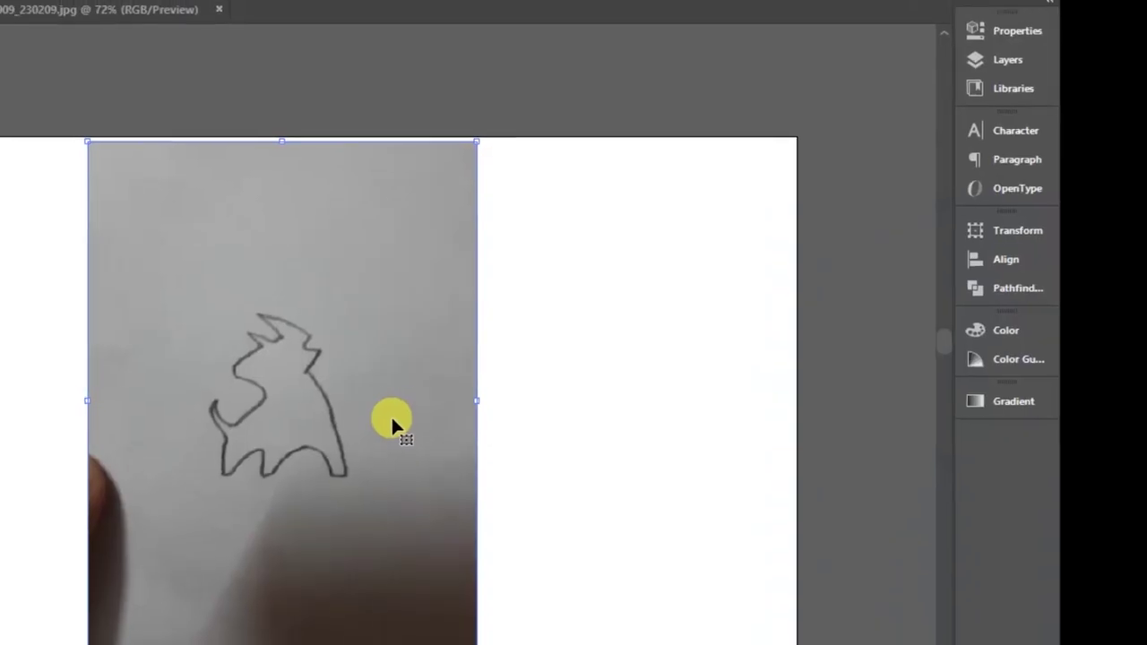
# Send the photo to the back, deselect it, and centre the view on the bull
pyautogui.rightClick(614, 408)
pyautogui.moveTo(476, 310)
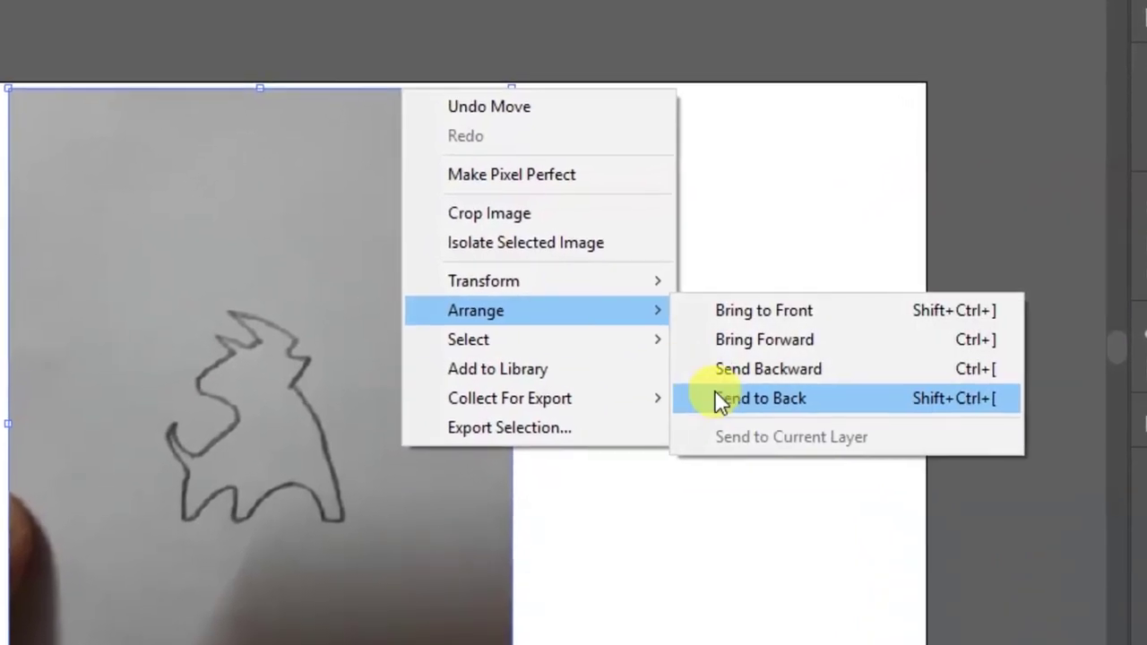
pyautogui.click(714, 392)
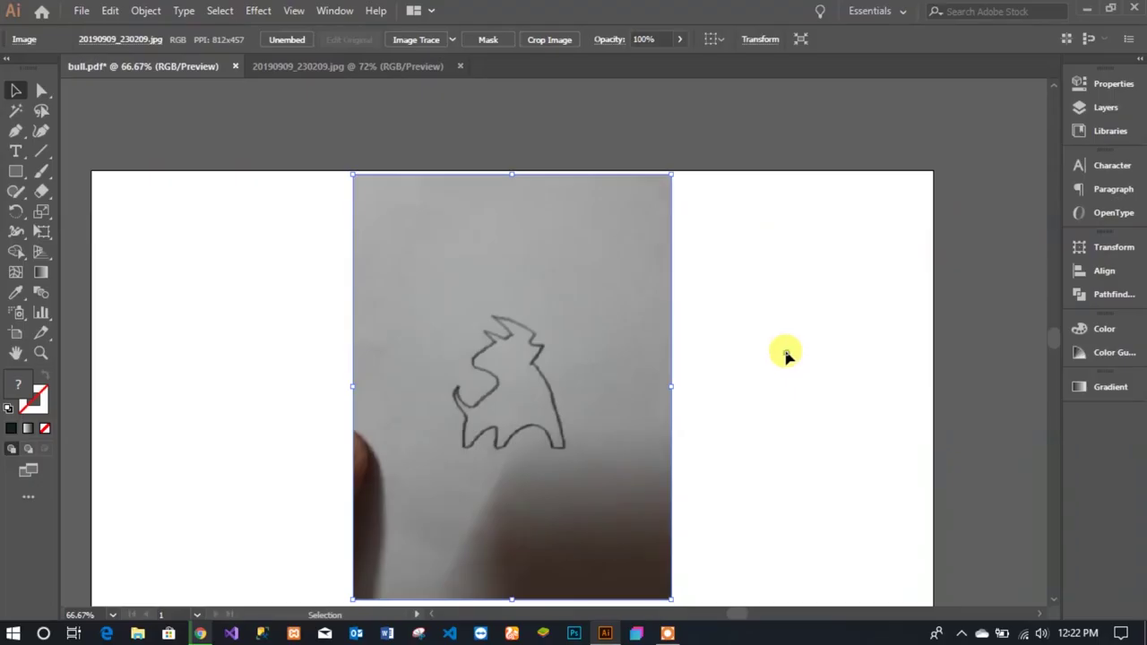
pyautogui.click(785, 354)
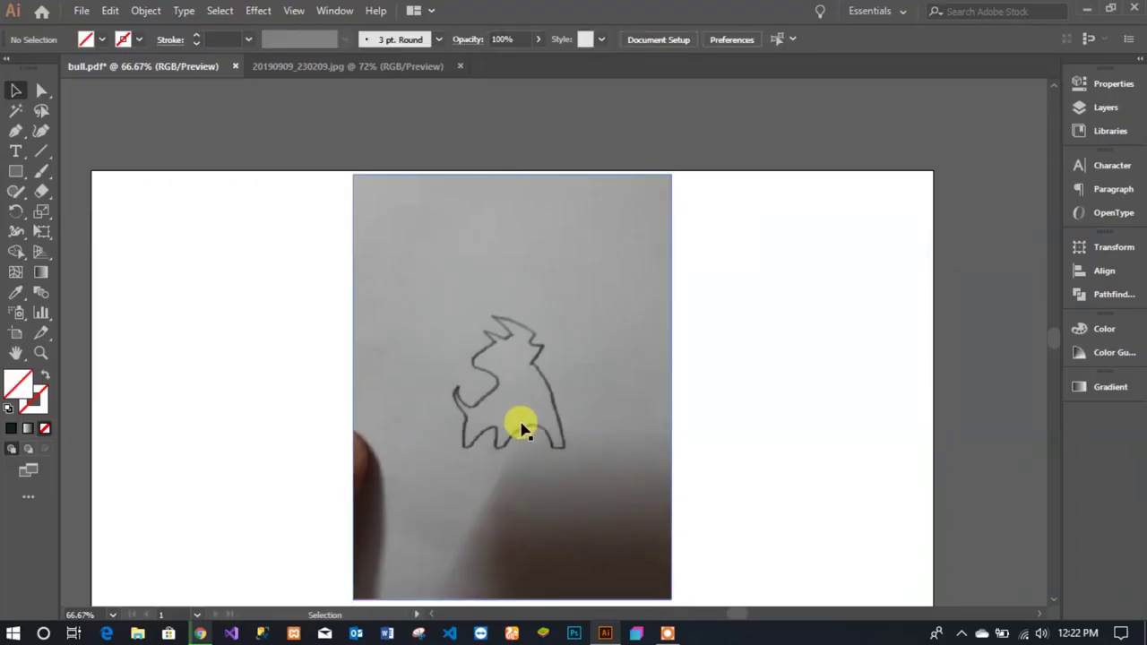
pyautogui.scroll(2, 587, 457)
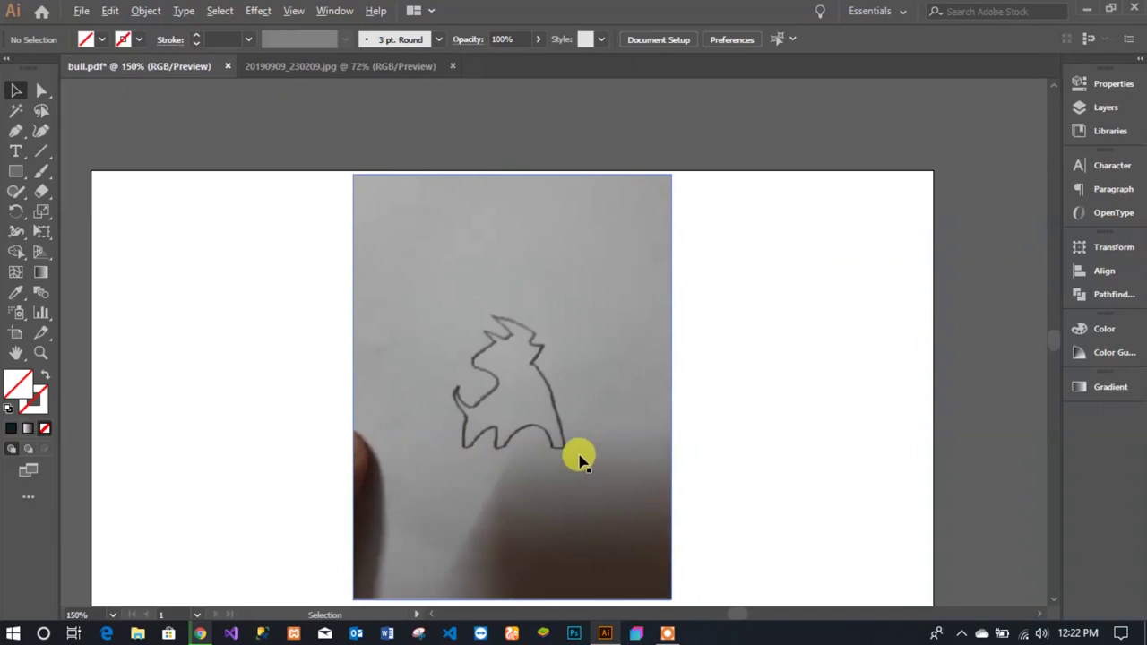
pyautogui.scroll(1, 484, 425)
pyautogui.moveTo(457, 407); pyautogui.dragTo(637, 427)
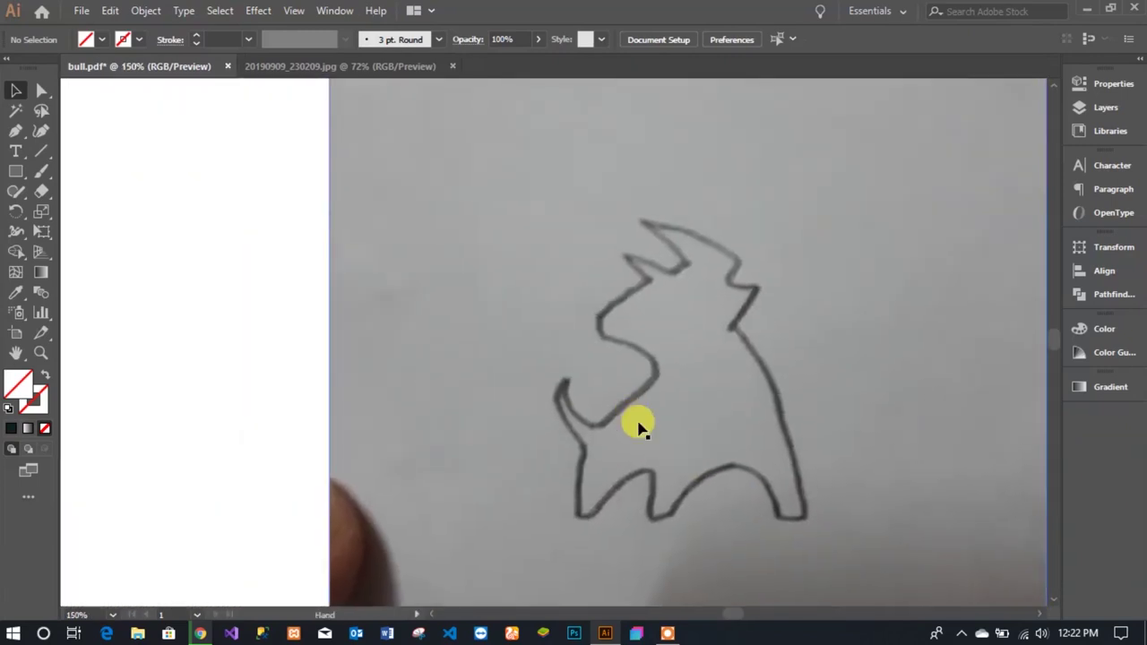
pyautogui.scroll(2, 638, 427)
pyautogui.scroll(-1, 632, 366)
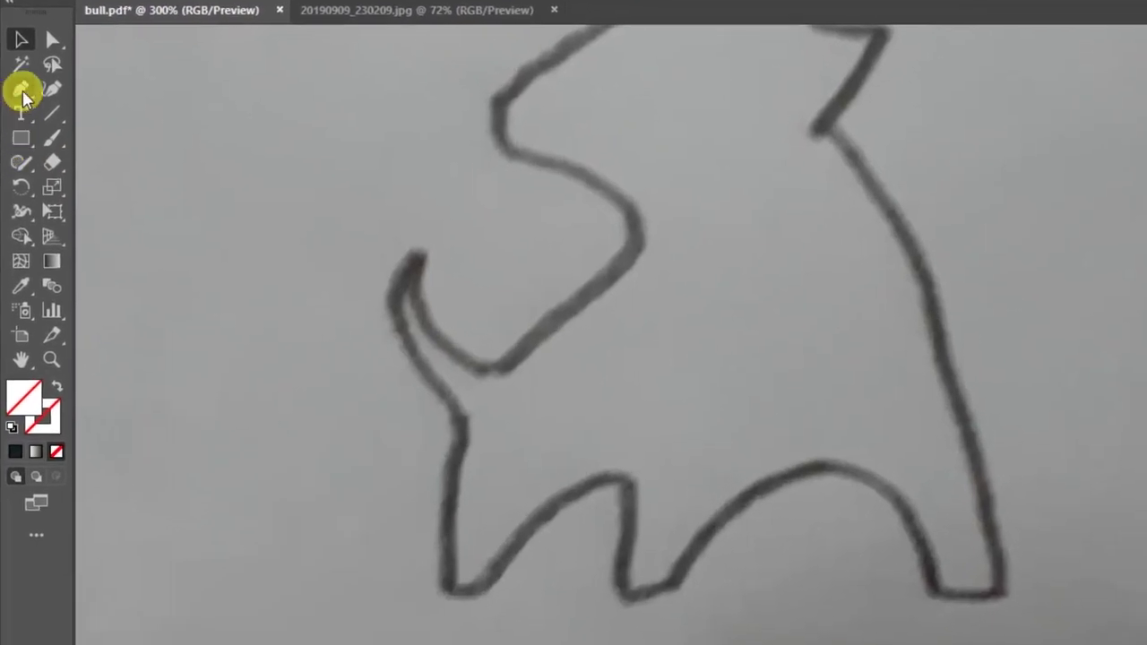
# Choose the Pen tool and pick a near-black colour in the Color Picker
pyautogui.click(15, 130)
pyautogui.doubleClick(23, 382)
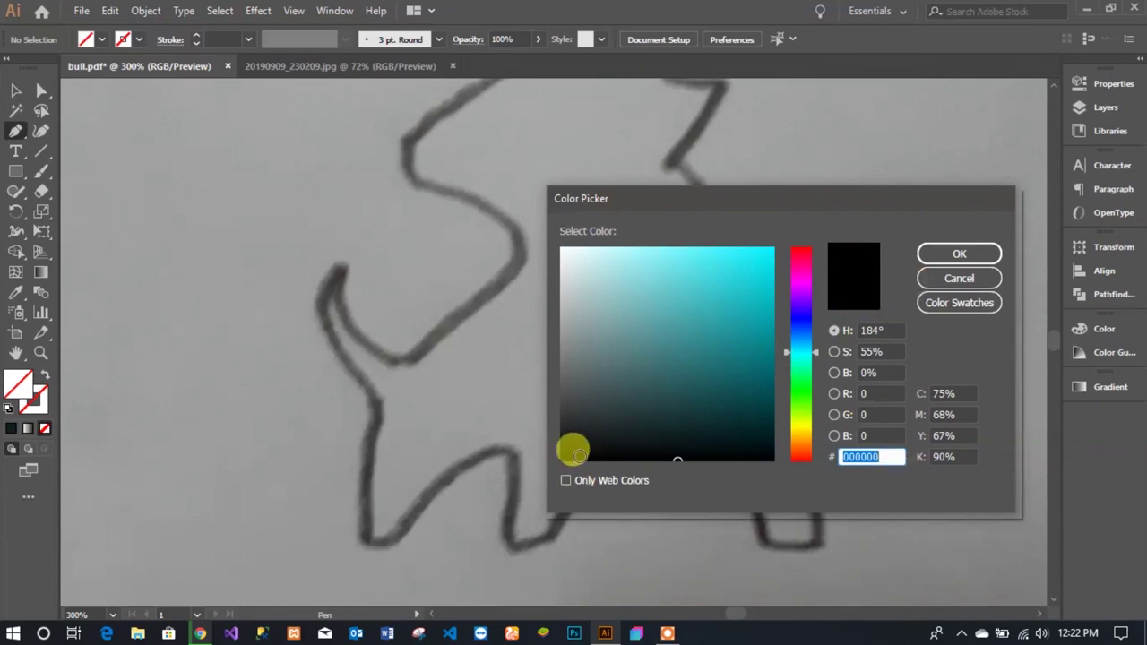
pyautogui.moveTo(574, 453); pyautogui.dragTo(548, 458)
pyautogui.click(959, 254)
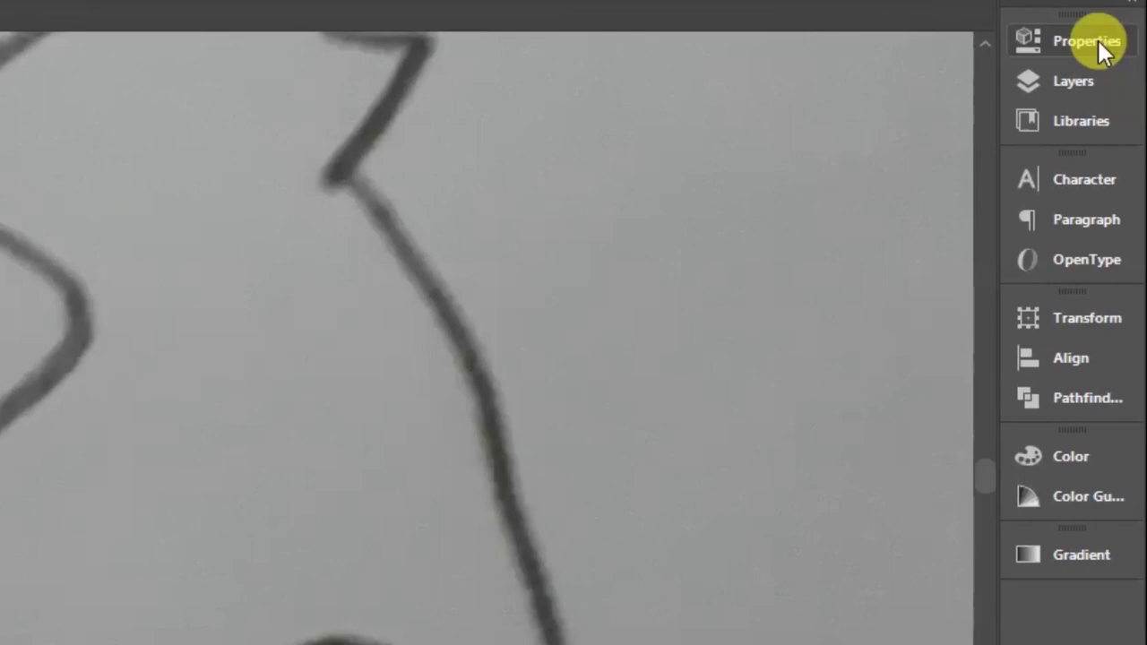
# In Properties, set fill to None, stroke to black, and stroke weight to 2 pt
pyautogui.click(833, 155)
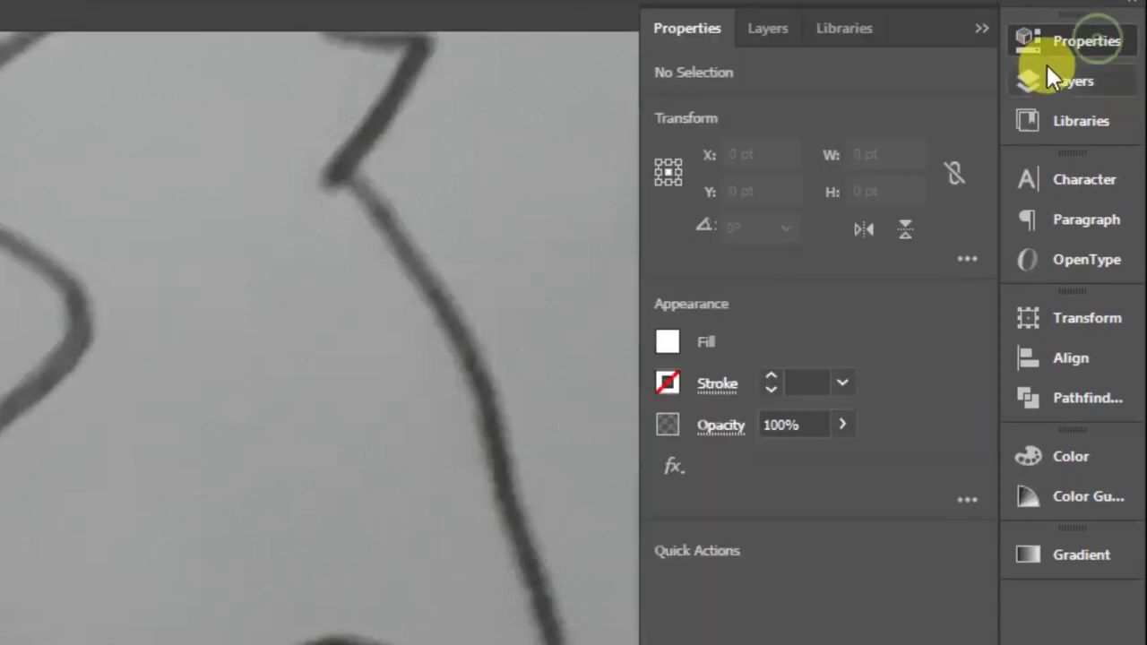
pyautogui.click(683, 340)
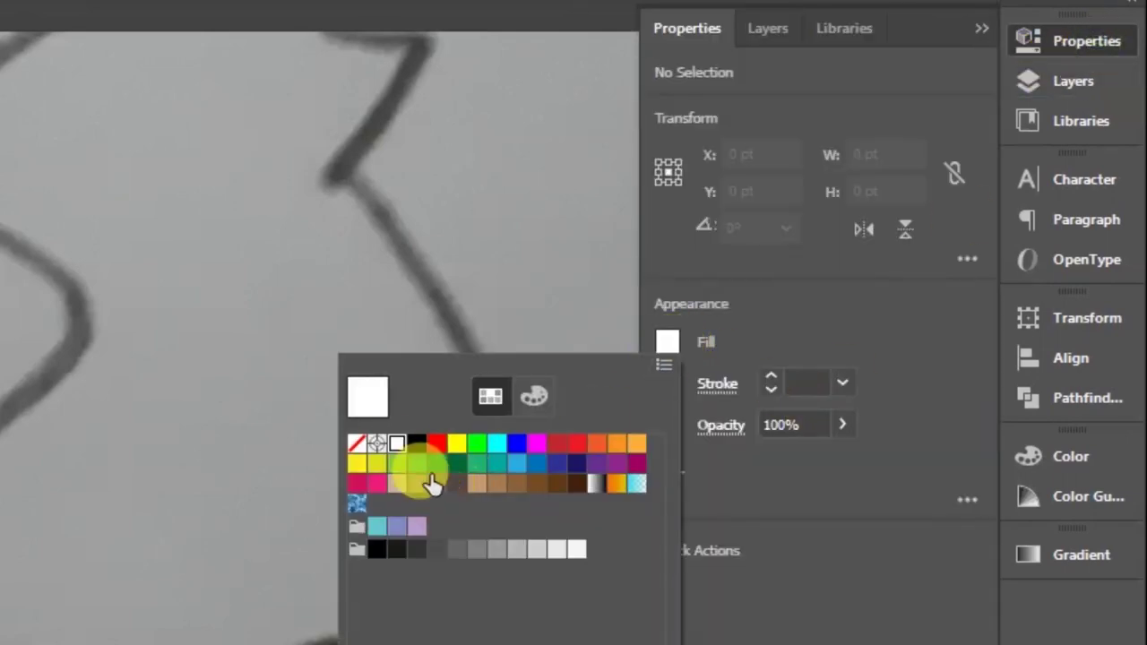
pyautogui.click(356, 443)
pyautogui.click(664, 385)
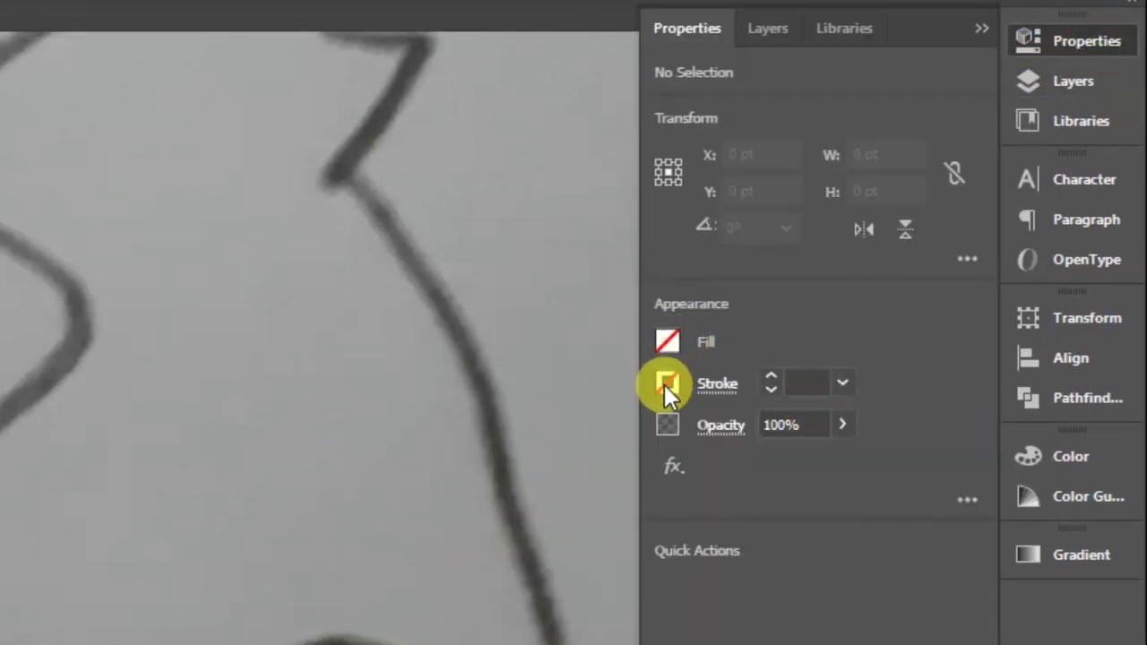
pyautogui.click(417, 484)
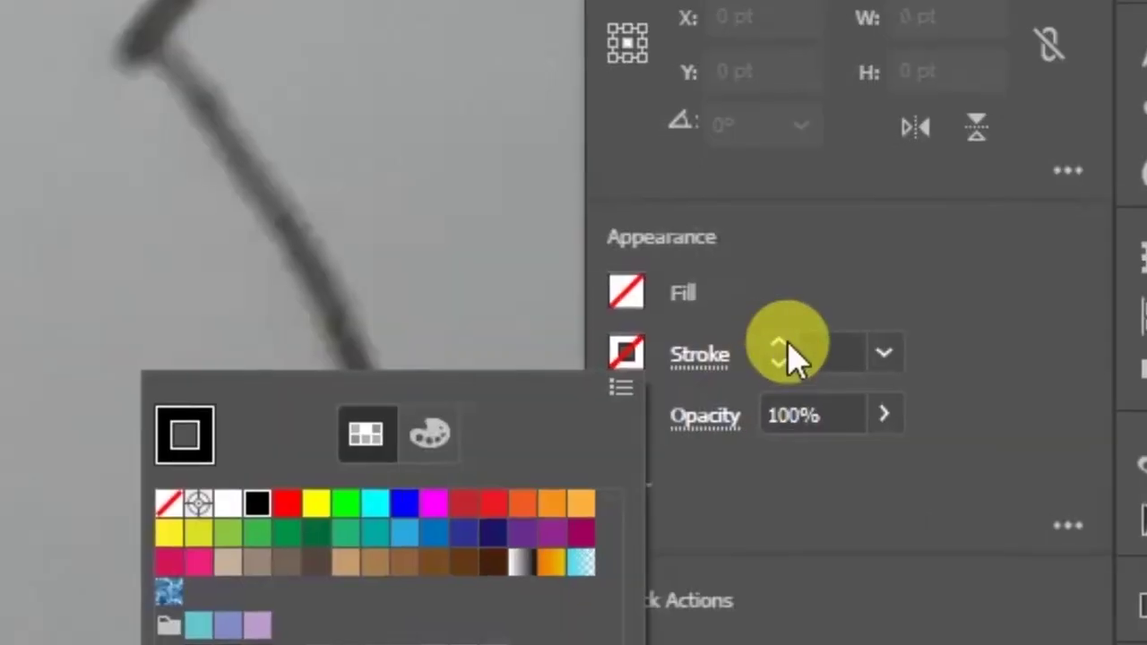
pyautogui.click(770, 382)
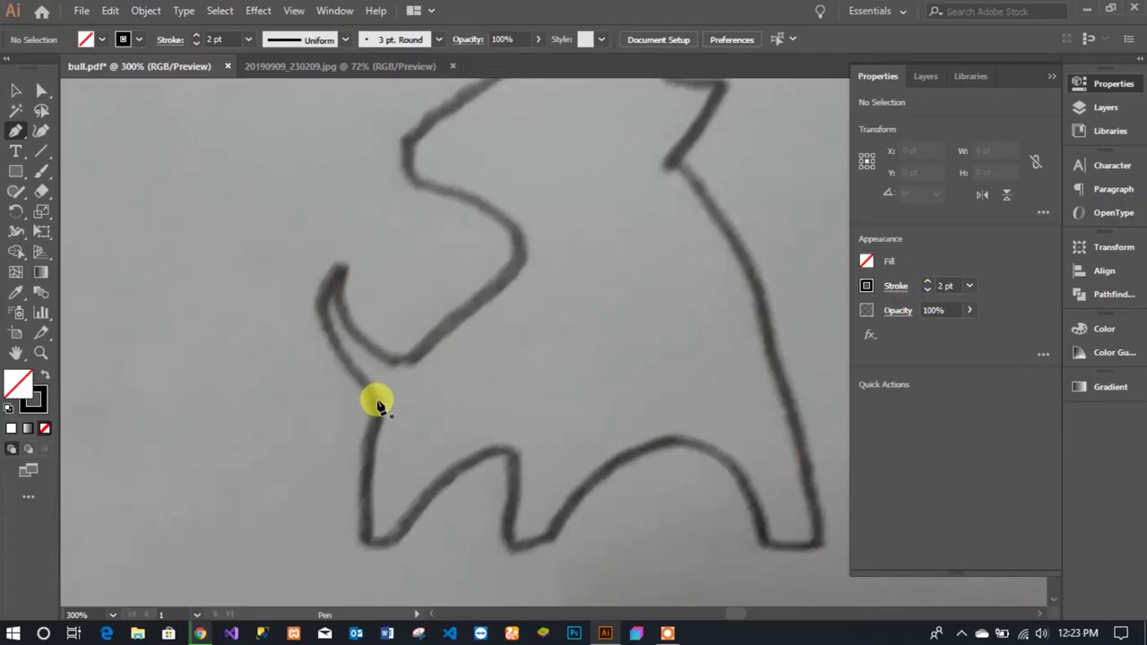
# Trace the bull's legs, underside, belly arch and chest with Pen anchors
pyautogui.click(377, 403)
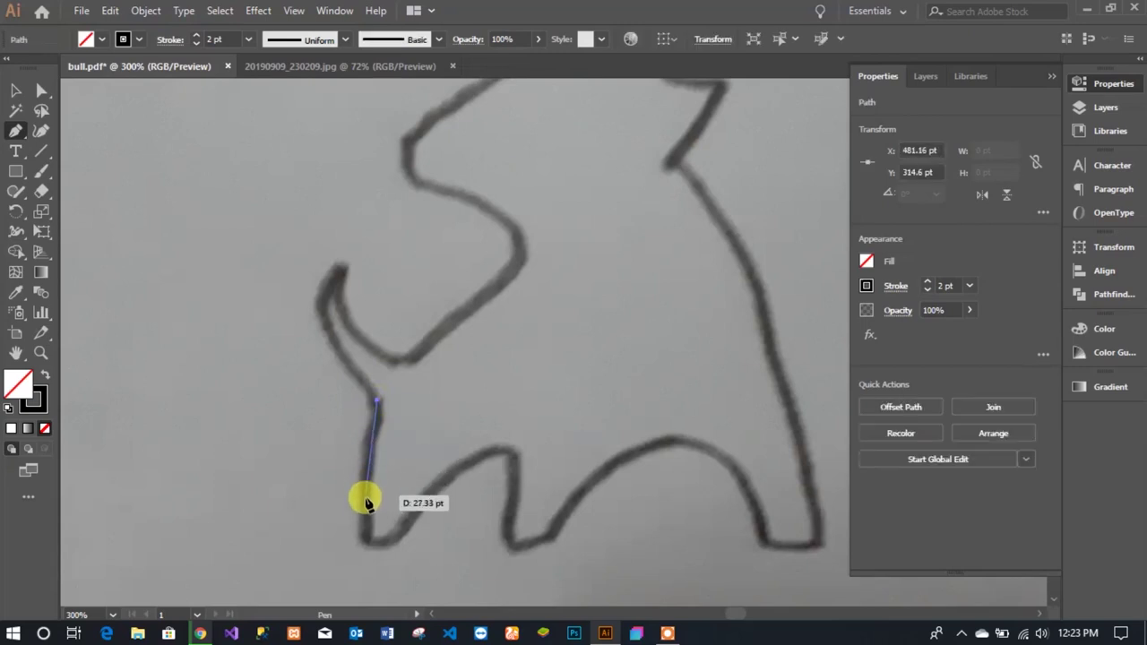
pyautogui.click(363, 542)
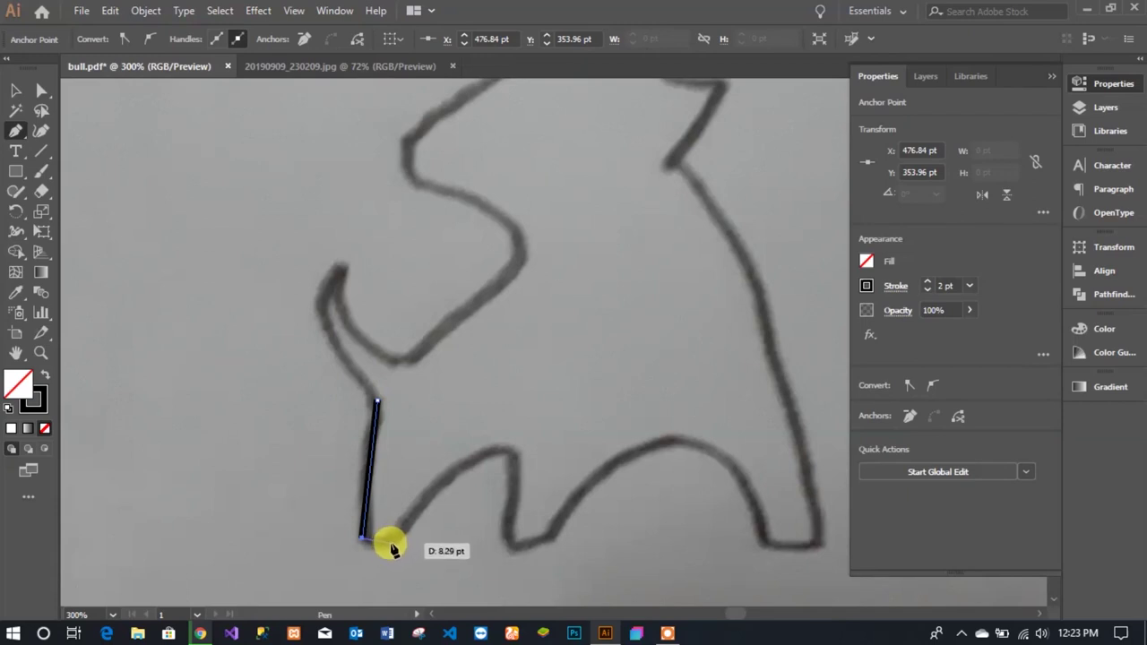
pyautogui.click(391, 541)
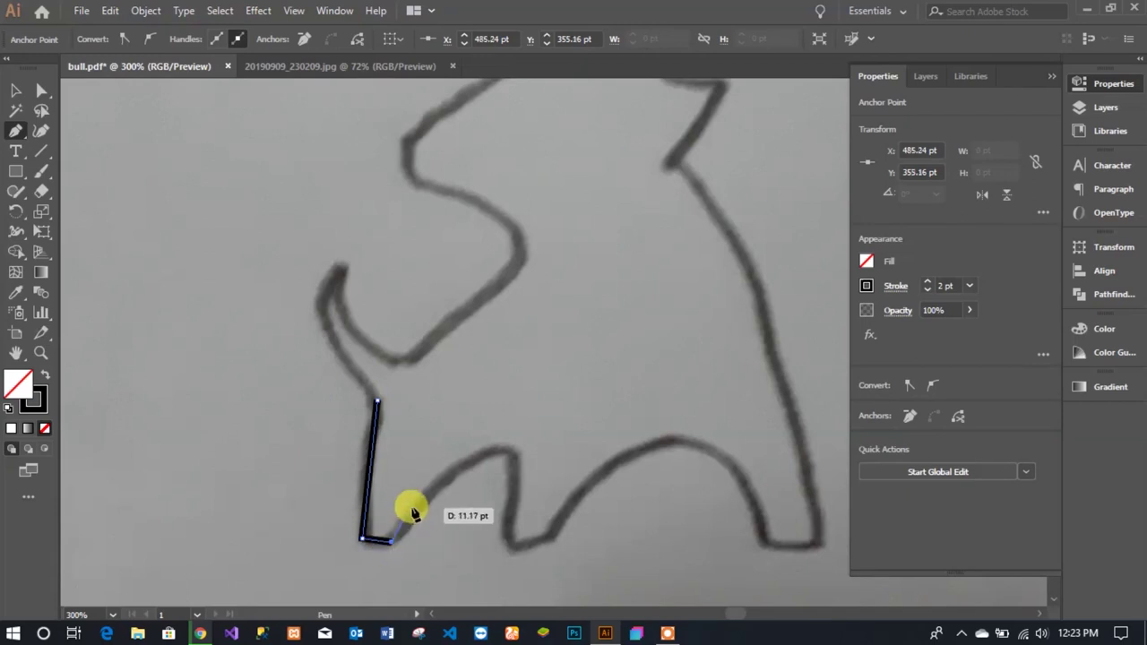
pyautogui.moveTo(472, 466)
pyautogui.mouseDown()
pyautogui.moveTo(515, 458)
pyautogui.moveTo(514, 484)
pyautogui.mouseUp()
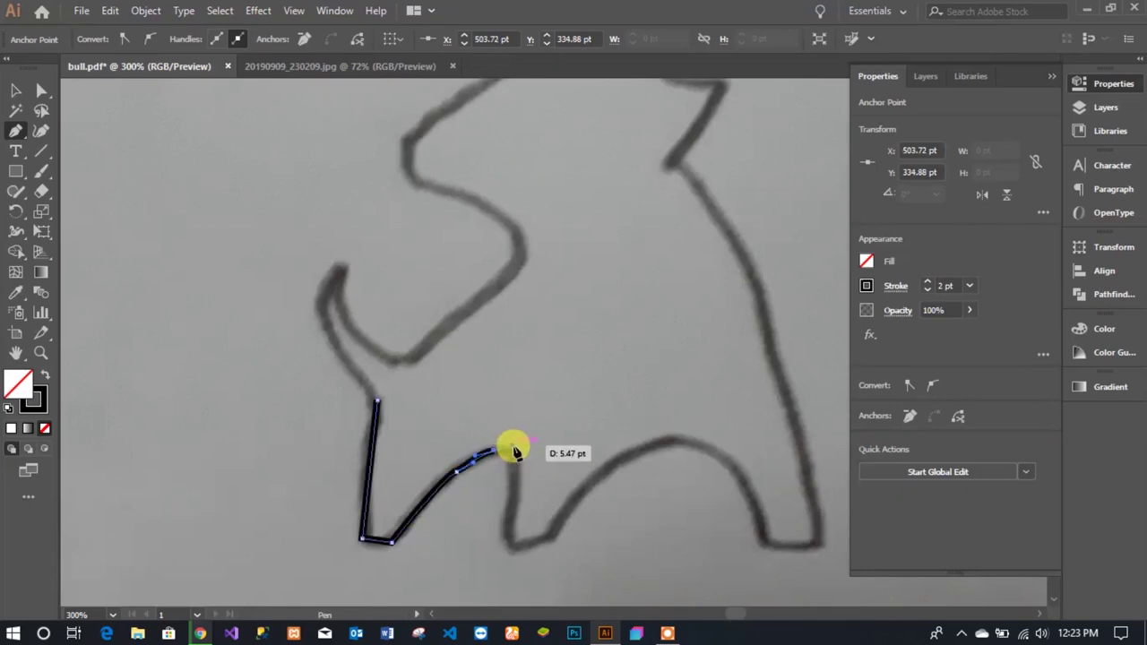
pyautogui.click(508, 541)
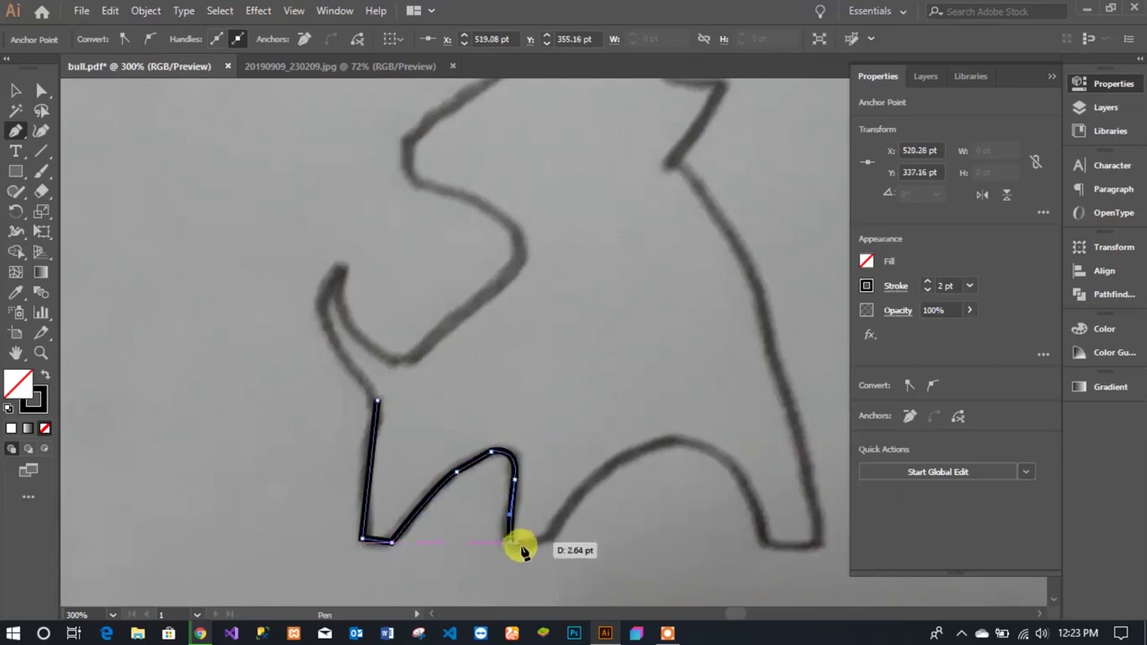
pyautogui.click(548, 537)
pyautogui.moveTo(645, 445); pyautogui.dragTo(747, 493)
pyautogui.click(752, 507)
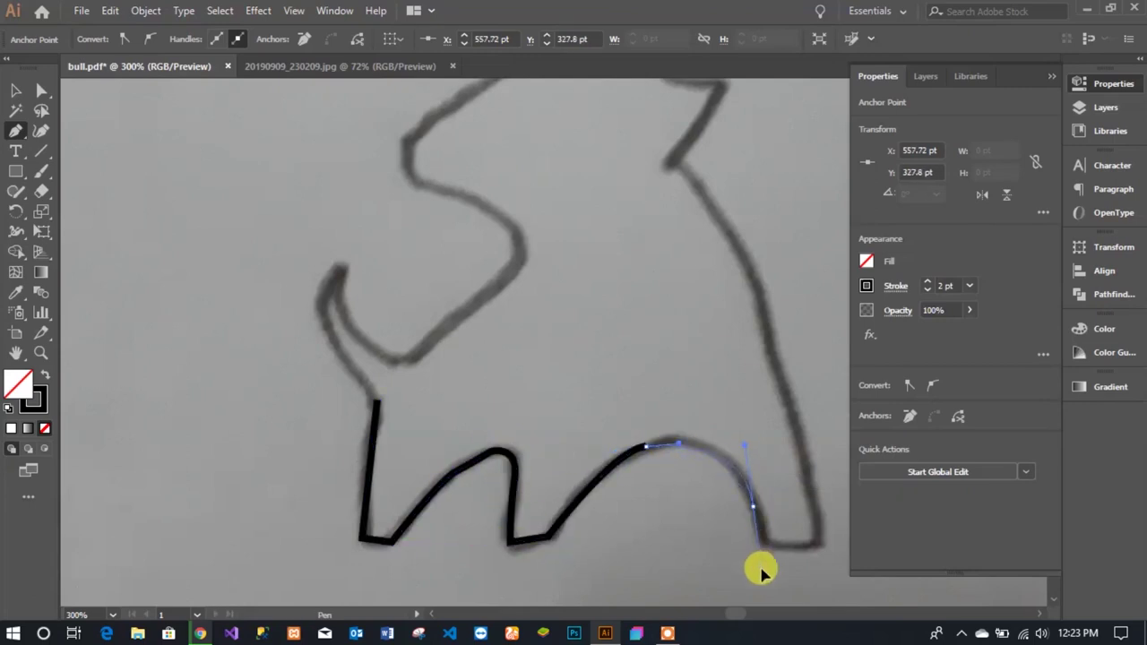
pyautogui.moveTo(695, 555); pyautogui.dragTo(736, 562)
pyautogui.moveTo(719, 395); pyautogui.dragTo(723, 410)
# Continue the outline up the back and neck, past the ear and around the first horn
pyautogui.scroll(2, 717, 421)
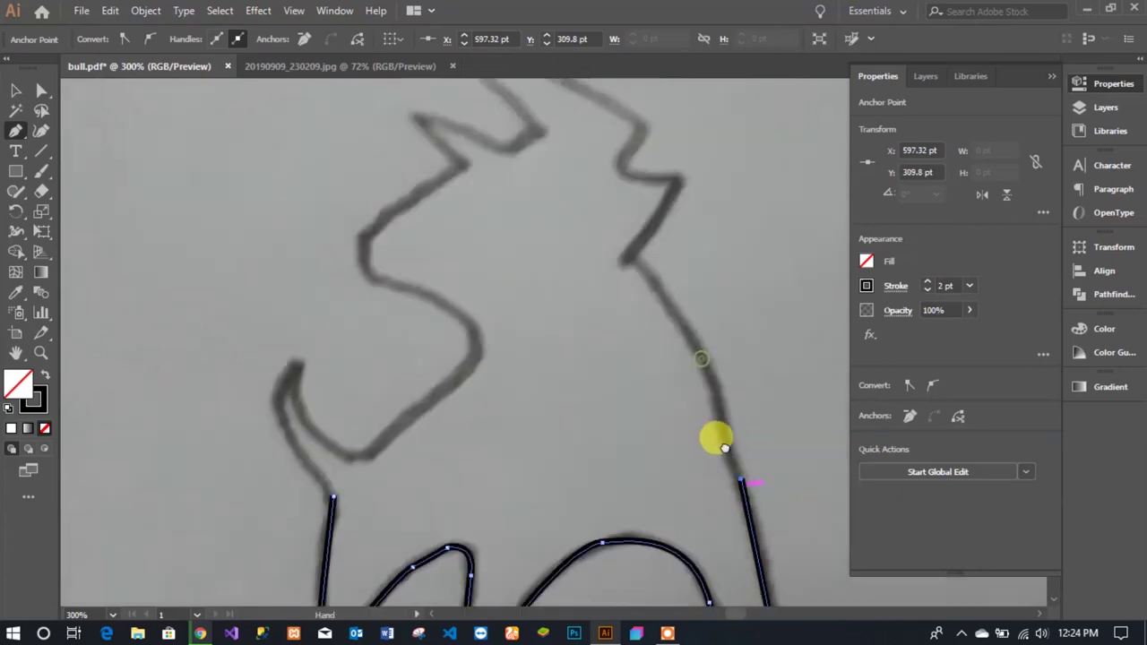
pyautogui.moveTo(695, 338); pyautogui.dragTo(630, 266)
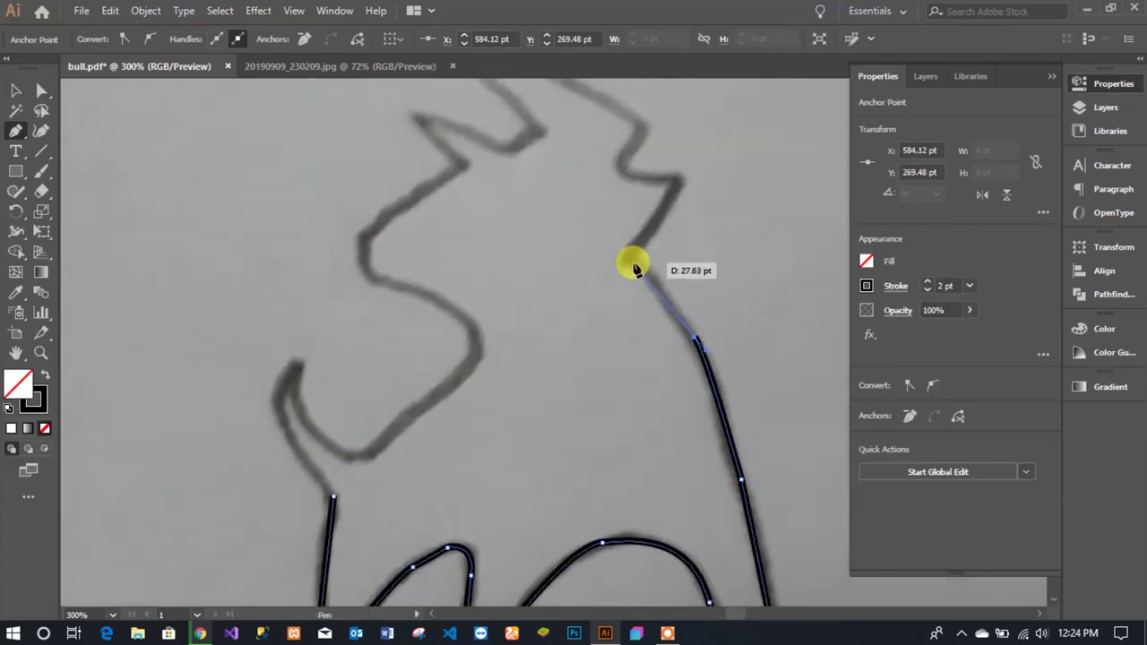
pyautogui.scroll(2, 645, 277)
pyautogui.moveTo(670, 303)
pyautogui.mouseDown()
pyautogui.moveTo(691, 287)
pyautogui.moveTo(696, 243)
pyautogui.mouseUp()
pyautogui.click(722, 224)
pyautogui.scroll(2, 714, 225)
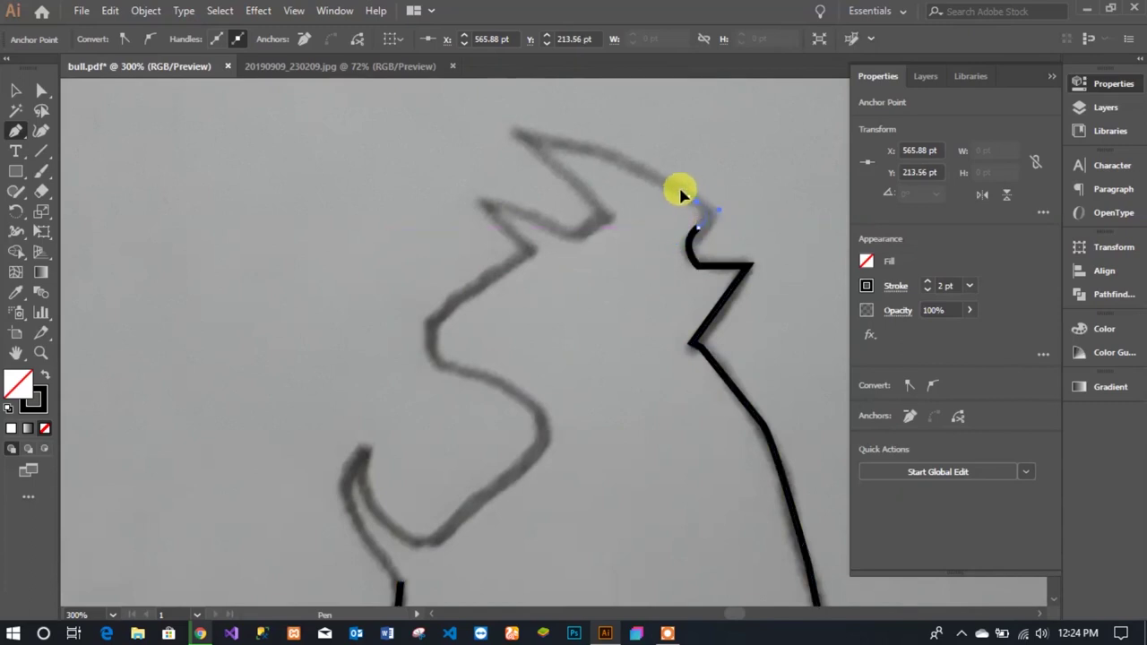
pyautogui.moveTo(688, 193)
pyautogui.mouseDown()
pyautogui.moveTo(514, 134)
pyautogui.moveTo(543, 174)
pyautogui.mouseUp()
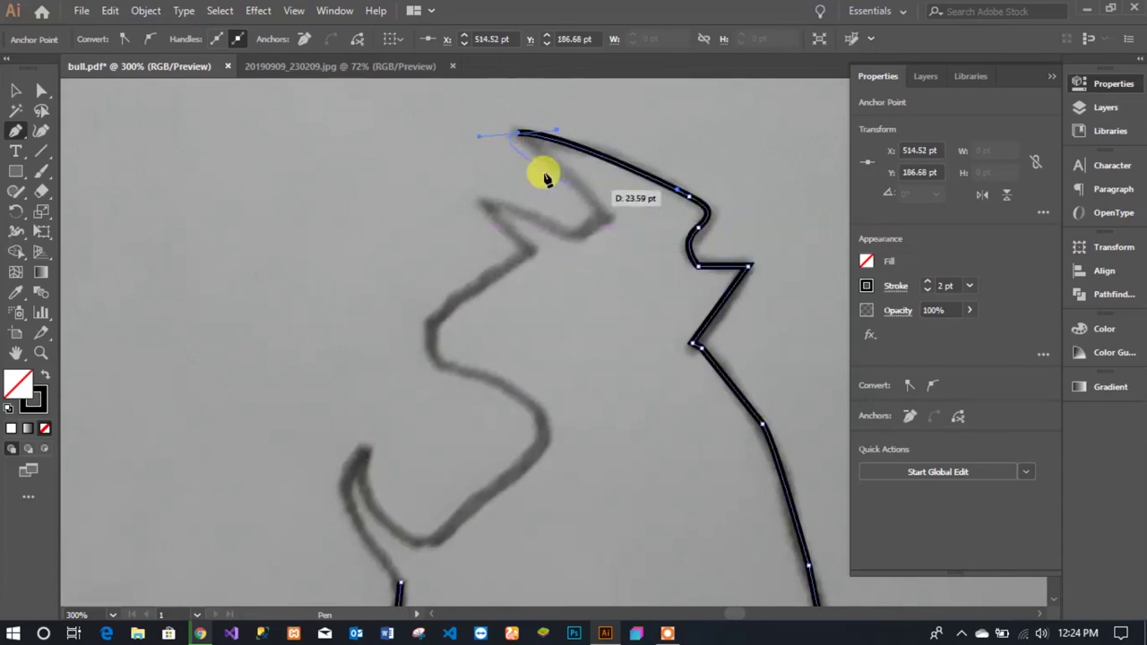
pyautogui.click(606, 215)
pyautogui.moveTo(574, 237); pyautogui.dragTo(639, 239)
pyautogui.moveTo(484, 204); pyautogui.dragTo(501, 235)
# Trace the second horn, face, snout and chin down to the front leg, closing the outline
pyautogui.click(528, 251)
pyautogui.moveTo(438, 314); pyautogui.dragTo(505, 315)
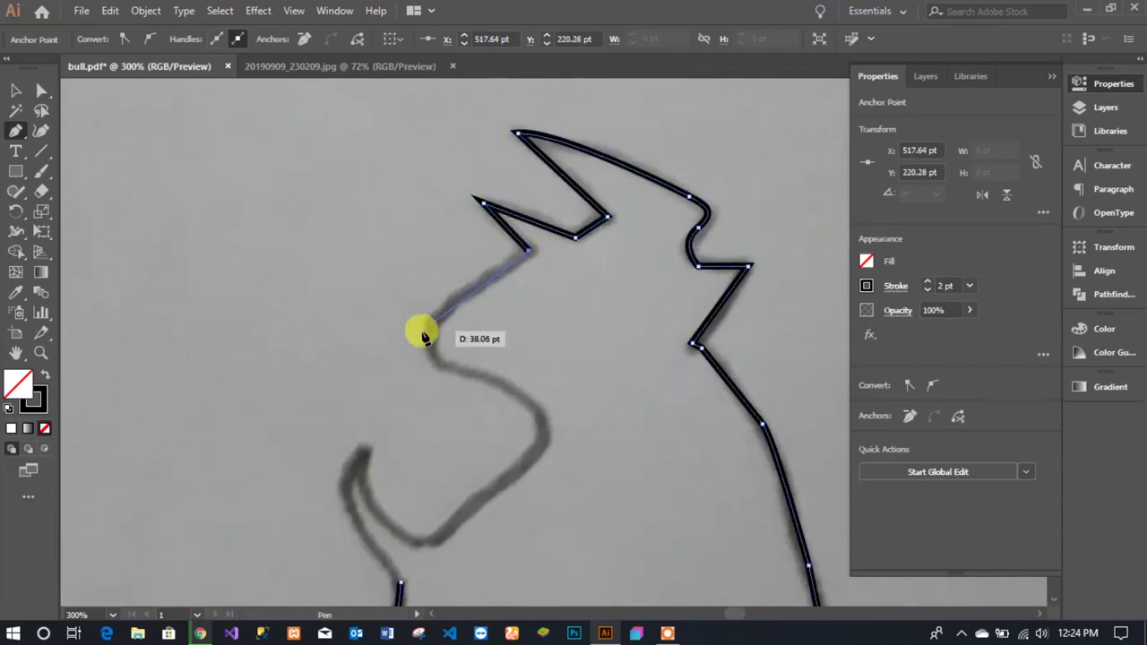
pyautogui.moveTo(448, 368); pyautogui.dragTo(501, 397)
pyautogui.moveTo(543, 425); pyautogui.dragTo(550, 455)
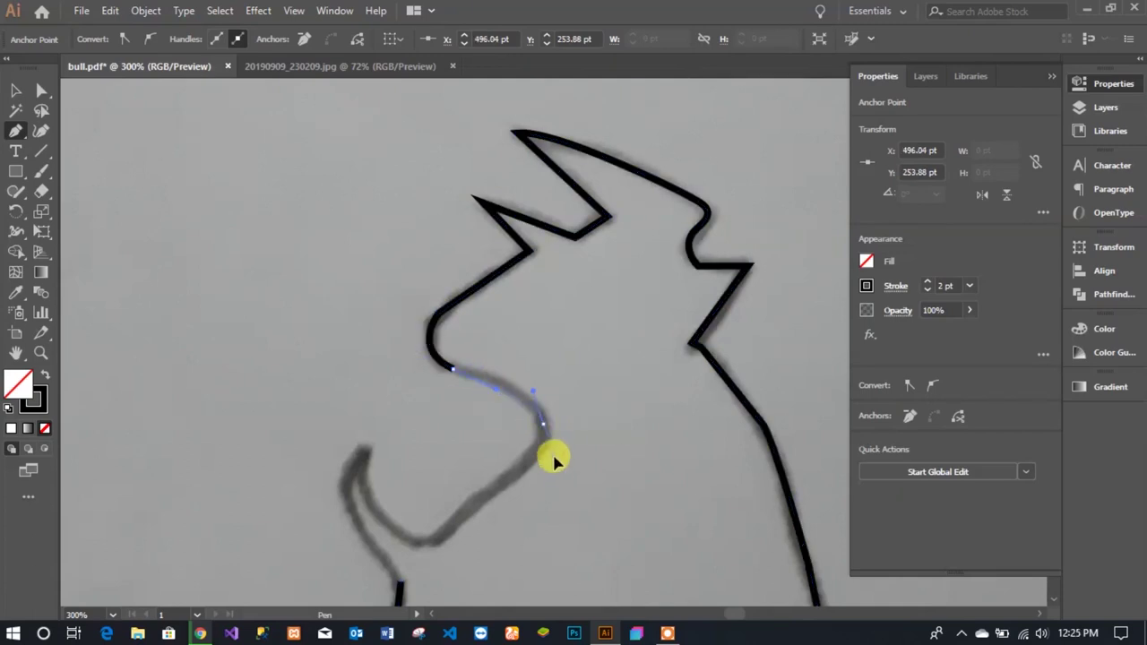
pyautogui.moveTo(464, 515)
pyautogui.mouseDown()
pyautogui.moveTo(448, 531)
pyautogui.moveTo(473, 499)
pyautogui.moveTo(387, 426)
pyautogui.moveTo(387, 490)
pyautogui.mouseUp()
pyautogui.moveTo(427, 551); pyautogui.dragTo(481, 562)
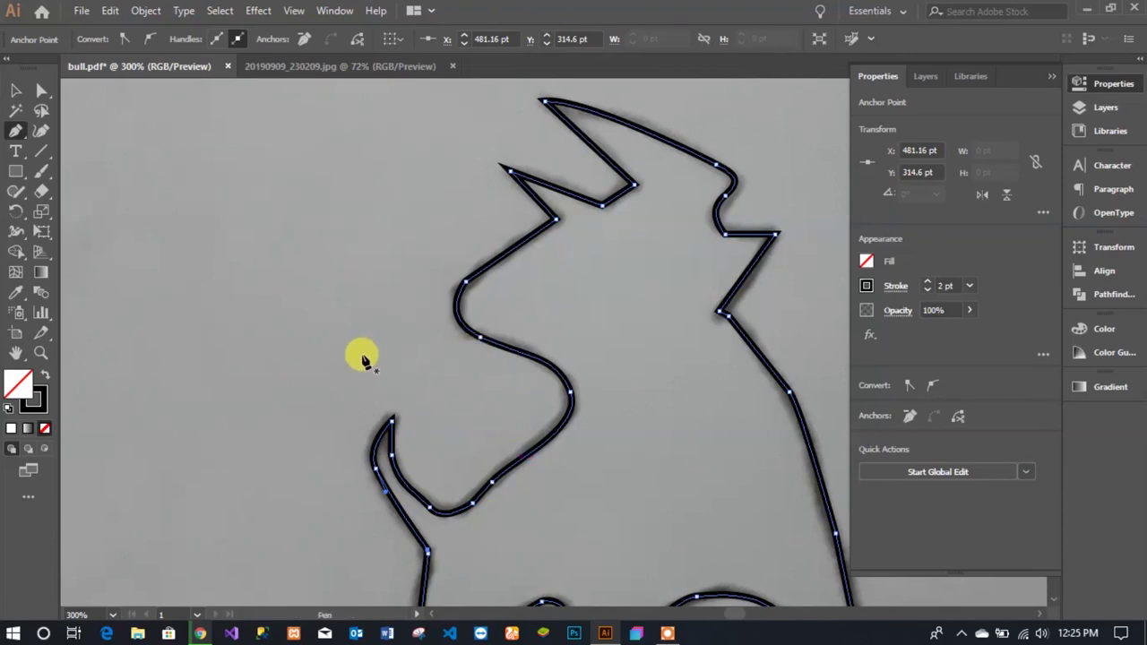
pyautogui.scroll(-2, 369, 358)
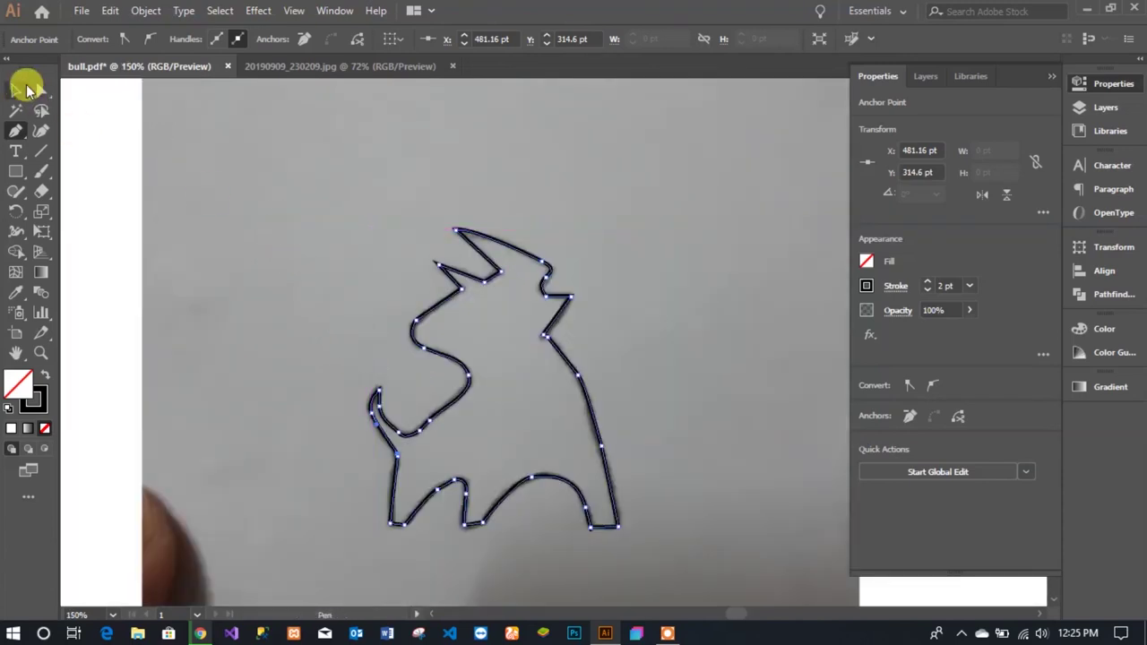
pyautogui.click(15, 89)
# Drag the sketch photo off the outline, delete it, and marquee-select the bull path
pyautogui.moveTo(282, 181); pyautogui.dragTo(738, 229)
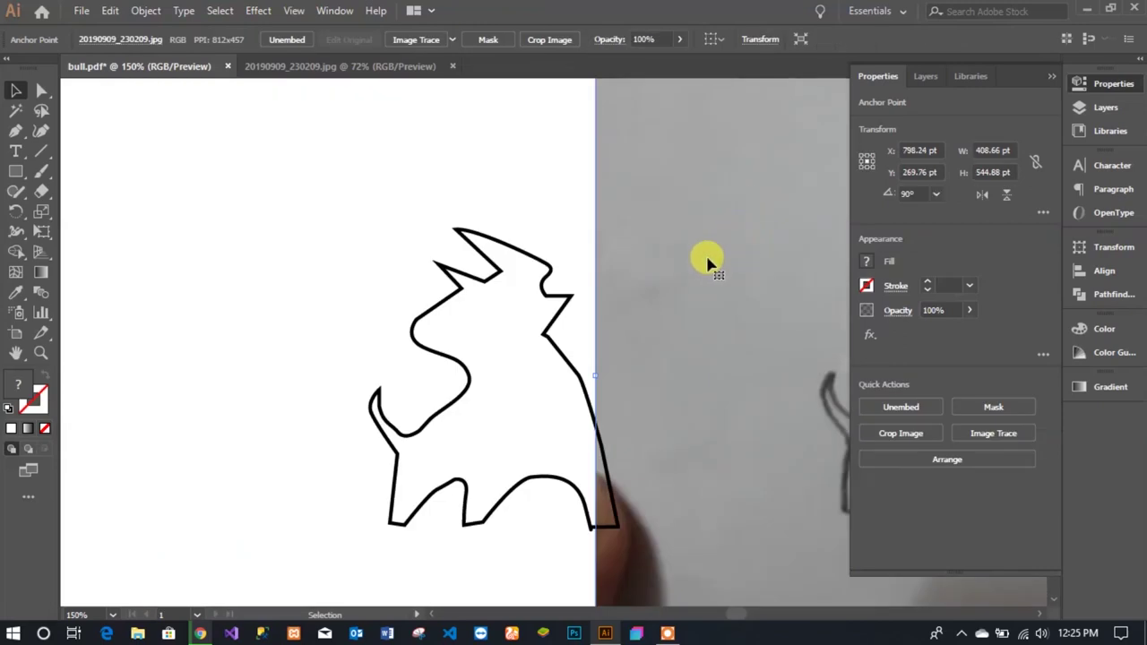
pyautogui.scroll(5, 707, 262)
pyautogui.press('Delete')
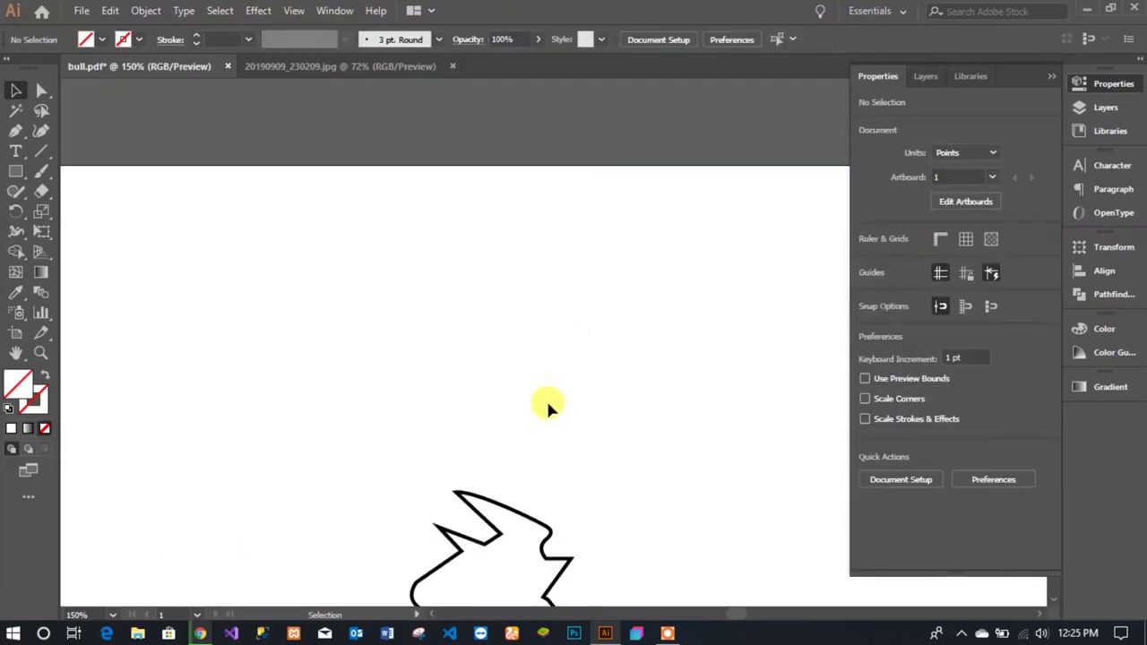
pyautogui.moveTo(546, 402); pyautogui.dragTo(613, 206)
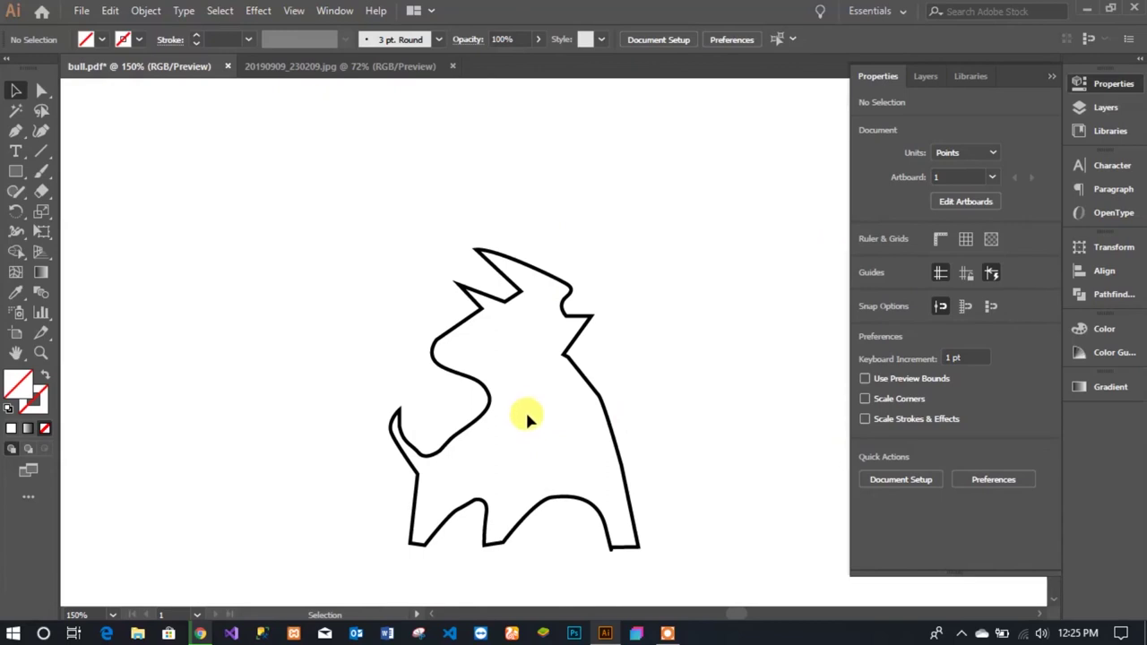
pyautogui.scroll(-2, 525, 409)
pyautogui.moveTo(337, 308)
pyautogui.mouseDown()
pyautogui.moveTo(837, 565)
pyautogui.moveTo(448, 369)
pyautogui.moveTo(385, 277)
pyautogui.mouseUp()
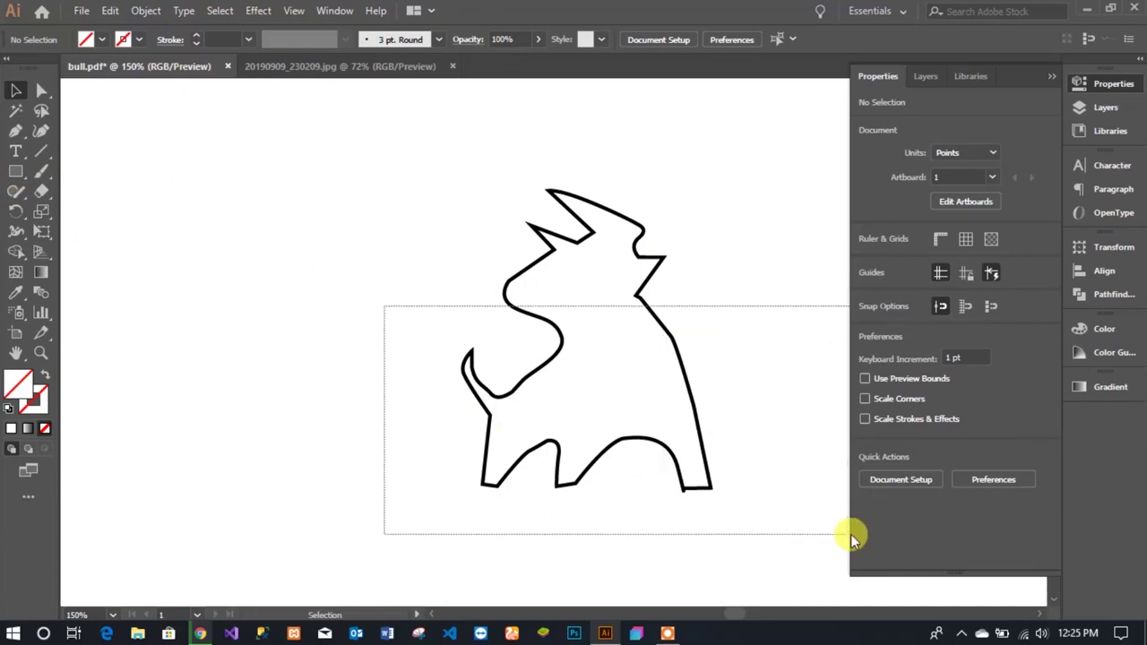
pyautogui.moveTo(501, 402); pyautogui.dragTo(842, 532)
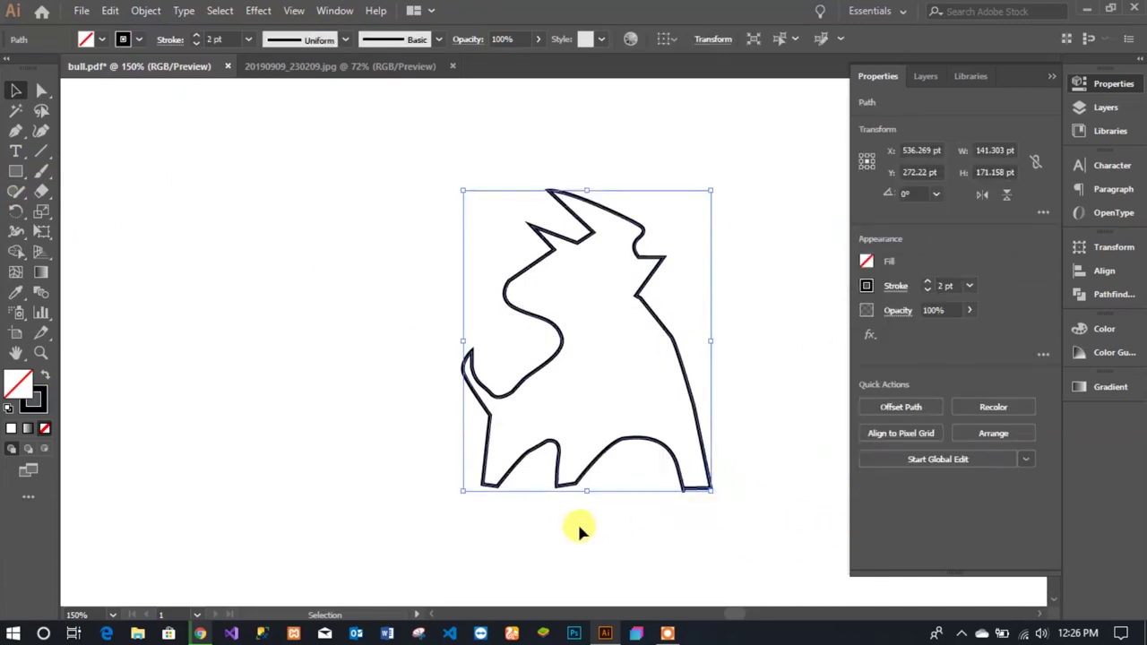
# Zoom to the front leg and move the foot's corner anchor with Direct Selection
pyautogui.scroll(3, 550, 532)
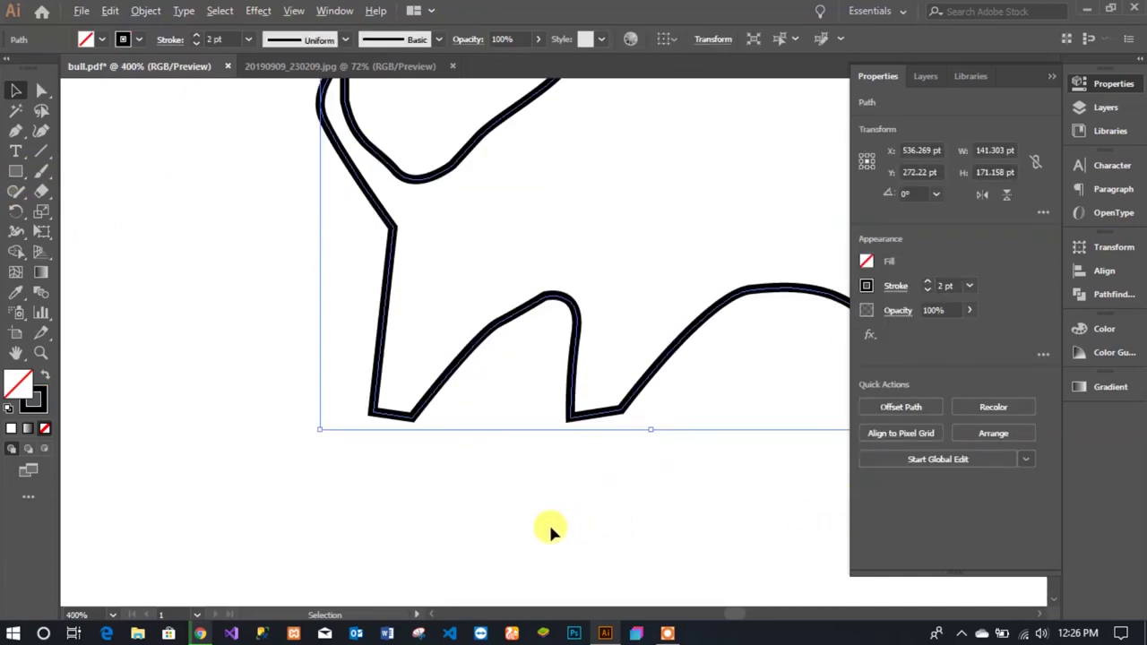
pyautogui.scroll(3, 497, 459)
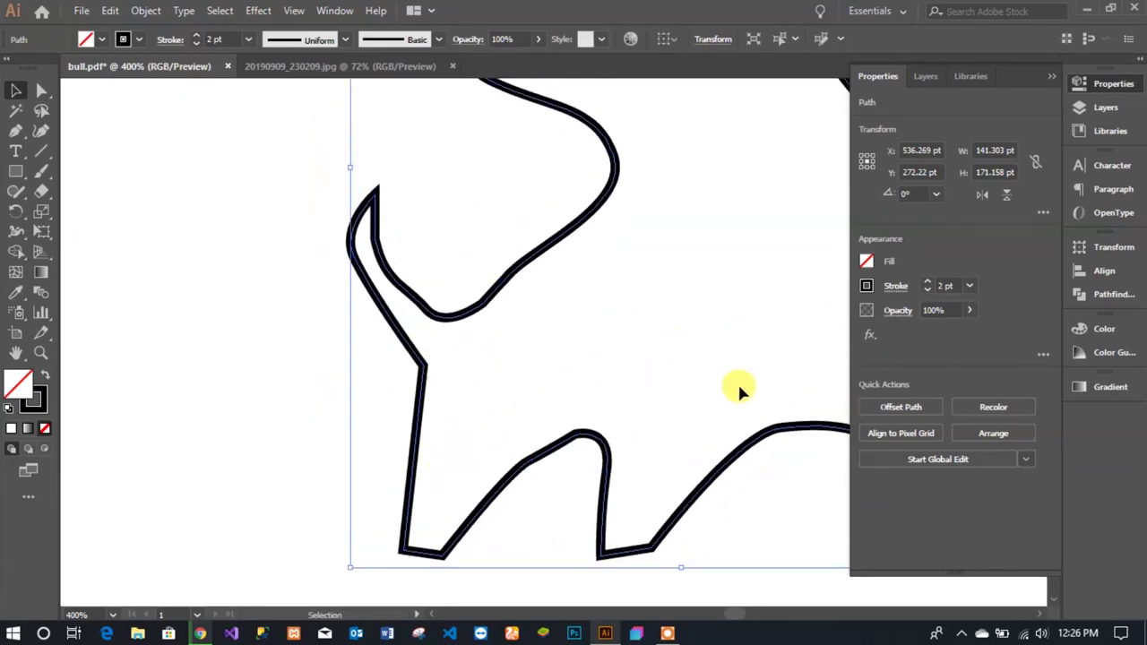
pyautogui.moveTo(740, 386)
pyautogui.mouseDown()
pyautogui.moveTo(241, 289)
pyautogui.moveTo(268, 289)
pyautogui.mouseUp()
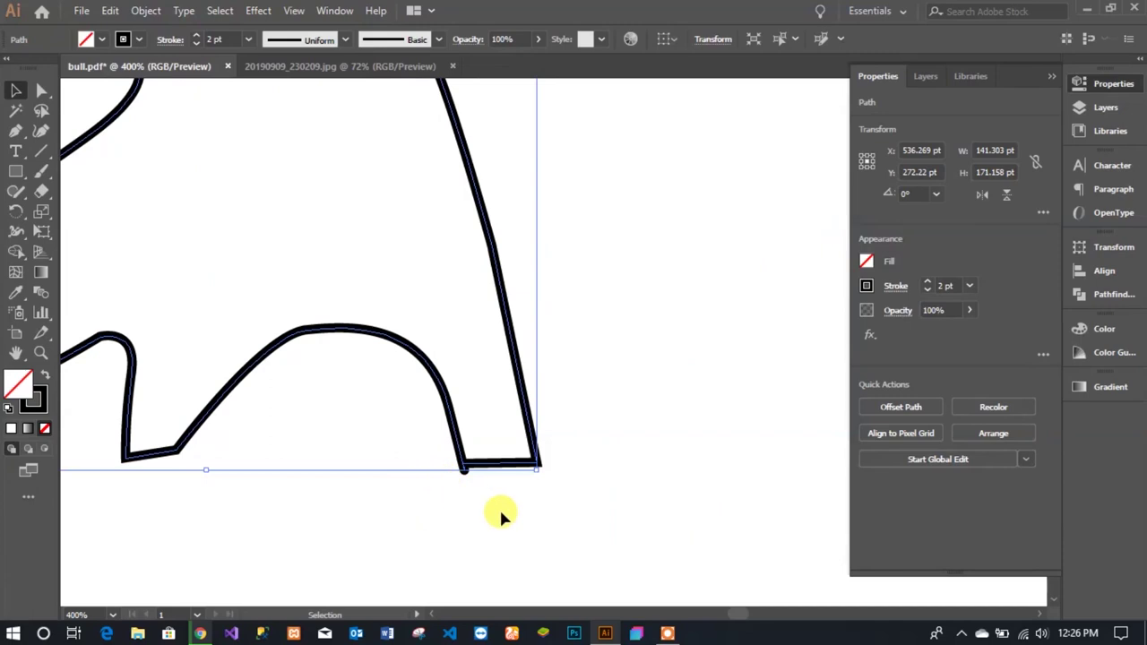
pyautogui.click(41, 92)
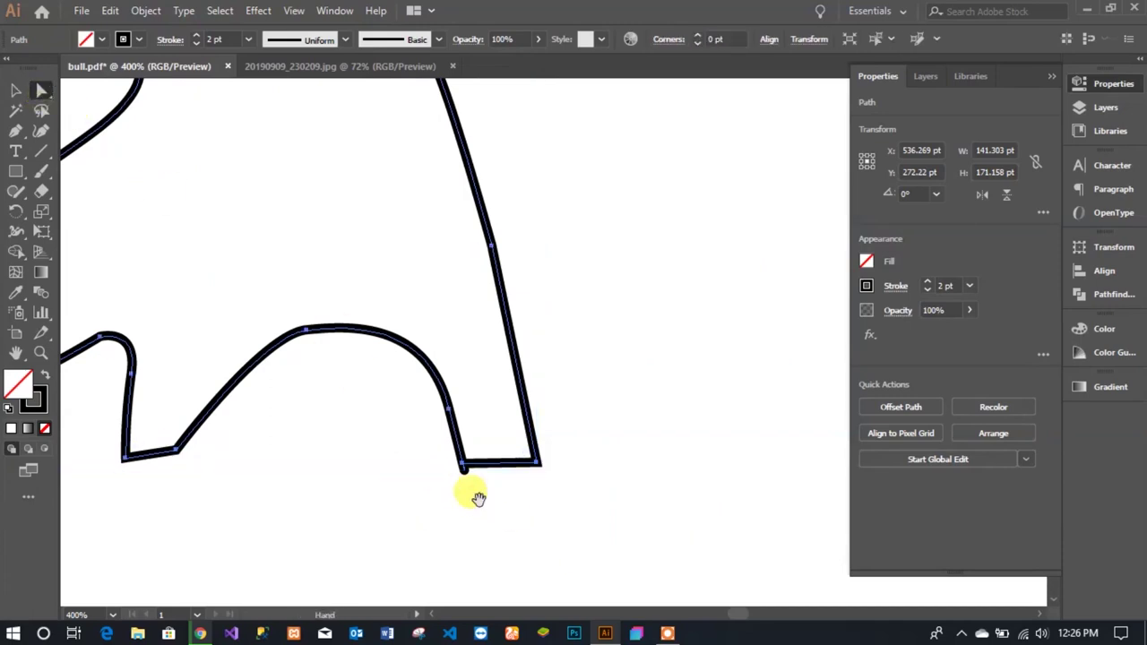
pyautogui.moveTo(479, 498); pyautogui.dragTo(480, 507)
pyautogui.scroll(3, 479, 507)
pyautogui.scroll(3, 480, 507)
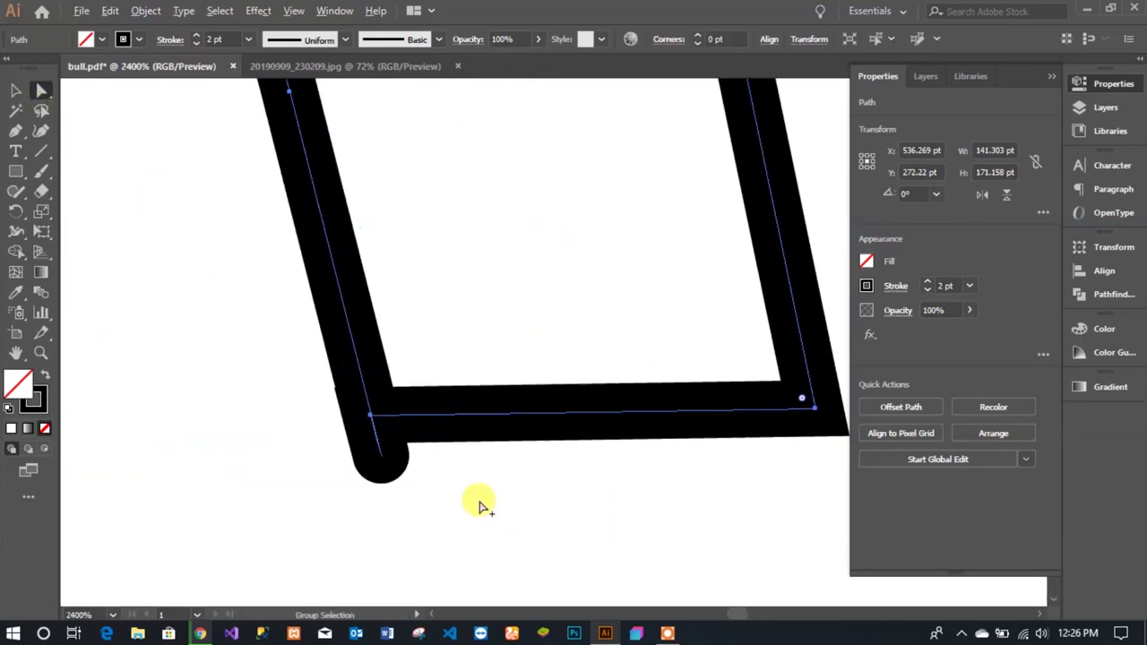
pyautogui.scroll(3, 313, 427)
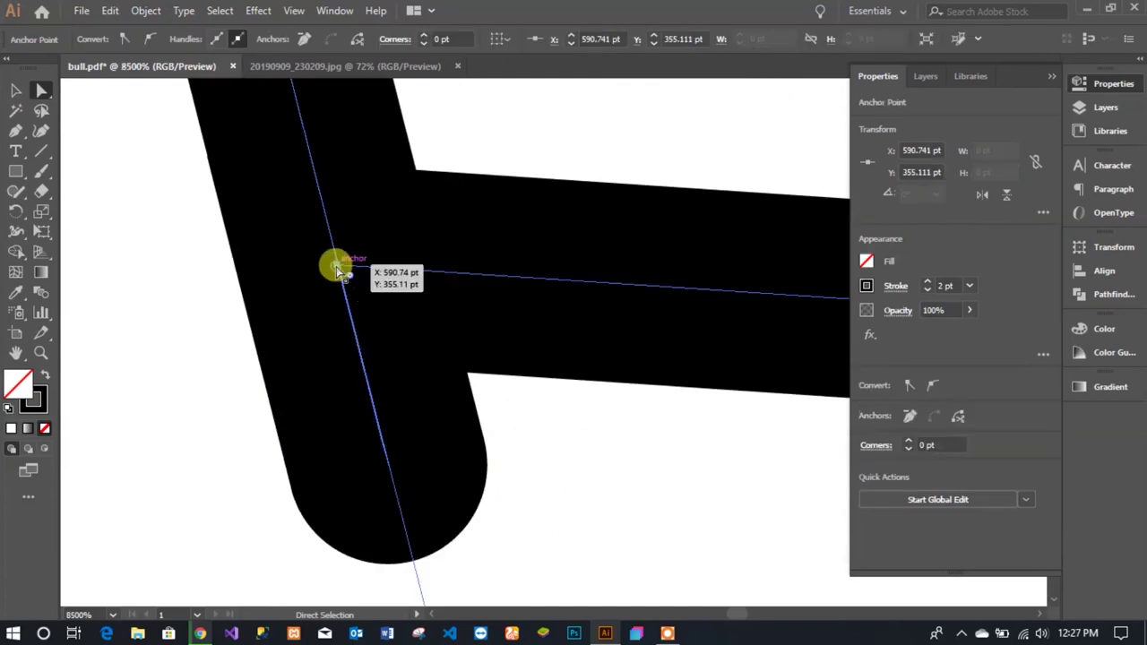
pyautogui.moveTo(338, 267)
pyautogui.mouseDown()
pyautogui.moveTo(315, 301)
pyautogui.moveTo(456, 412)
pyautogui.mouseUp()
# Retract the foot anchor's handle to turn the rounded bend into a sharp corner
pyautogui.scroll(-1, 493, 481)
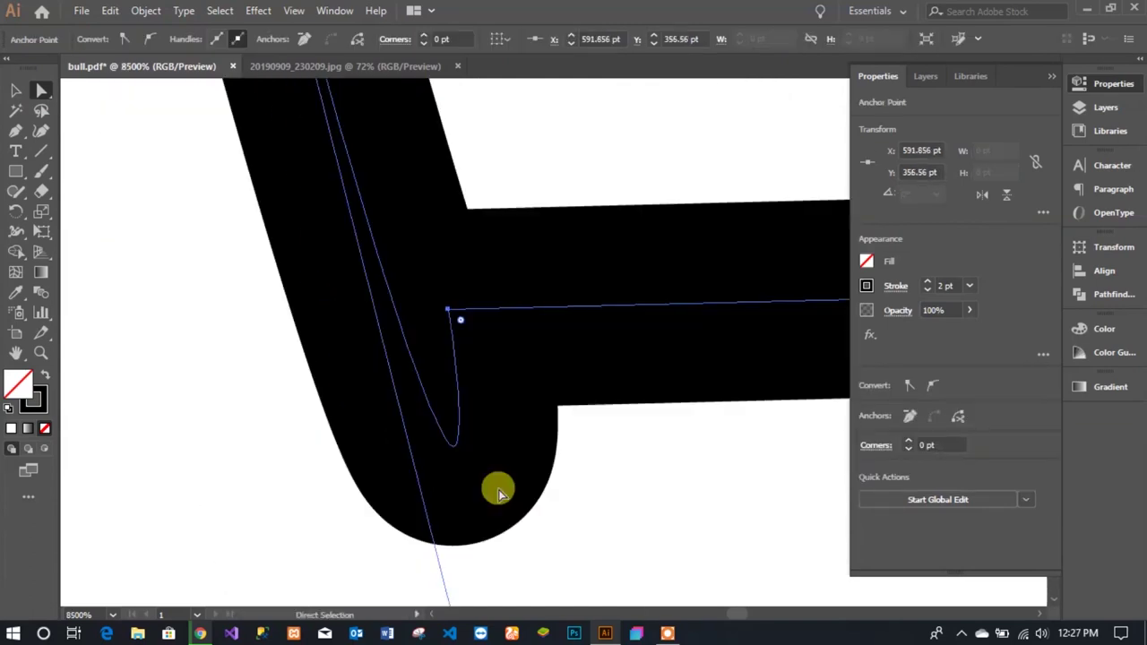
pyautogui.scroll(-3, 465, 341)
pyautogui.scroll(-1, 519, 525)
pyautogui.scroll(-2, 524, 517)
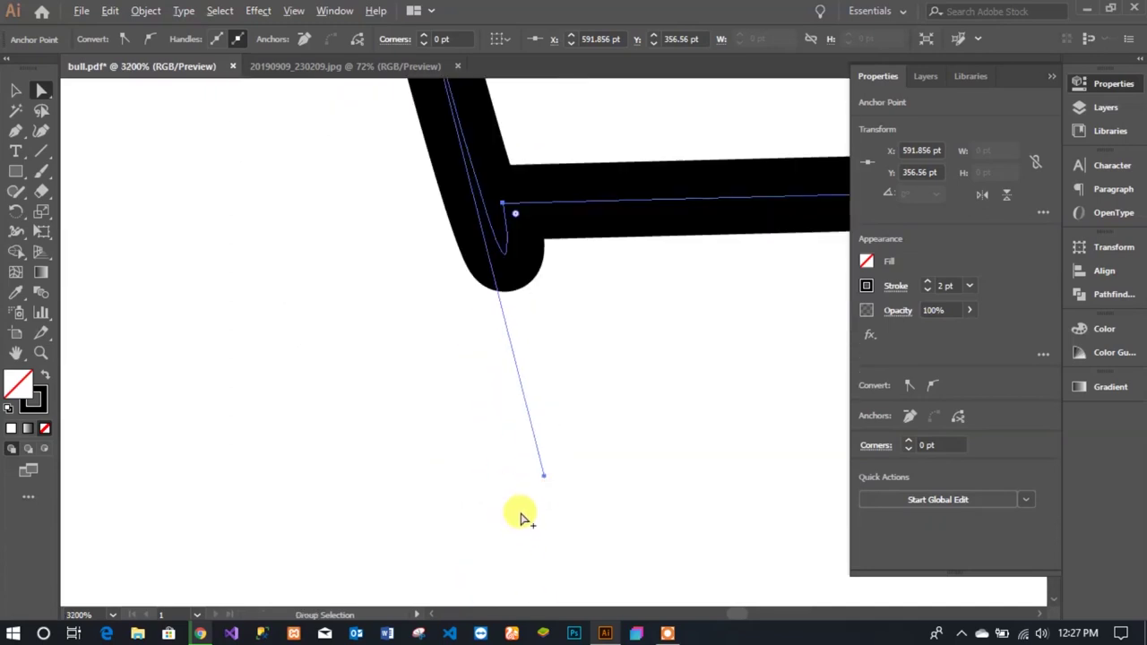
pyautogui.moveTo(542, 479); pyautogui.dragTo(485, 285)
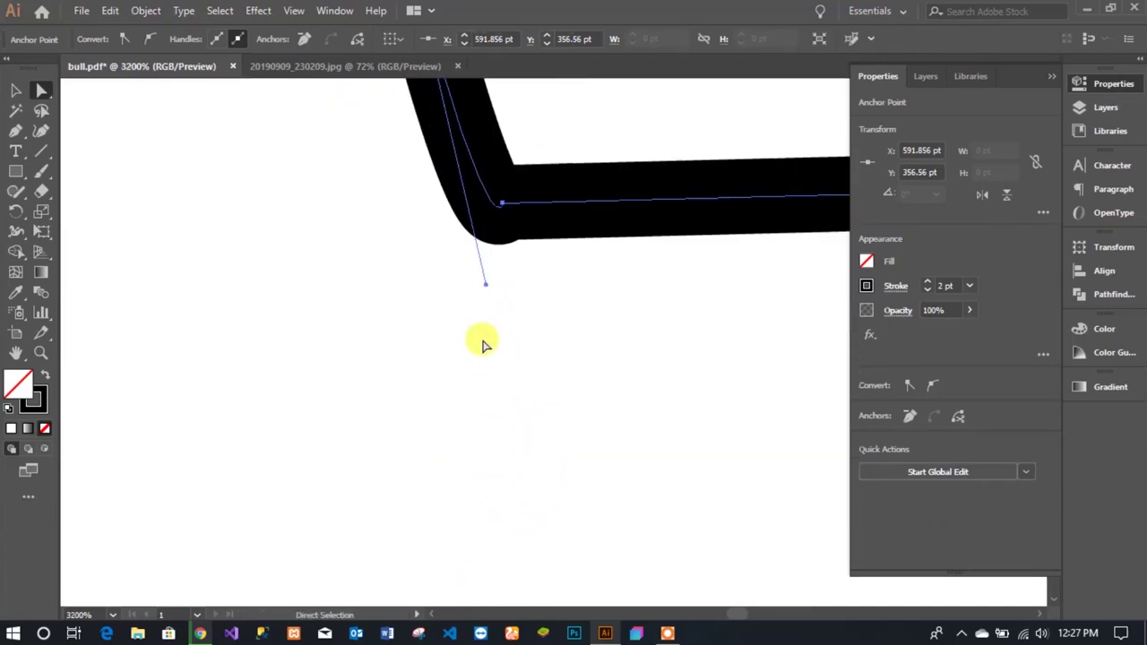
pyautogui.moveTo(542, 406)
pyautogui.mouseDown()
pyautogui.moveTo(542, 479)
pyautogui.moveTo(493, 538)
pyautogui.moveTo(505, 430)
pyautogui.mouseUp()
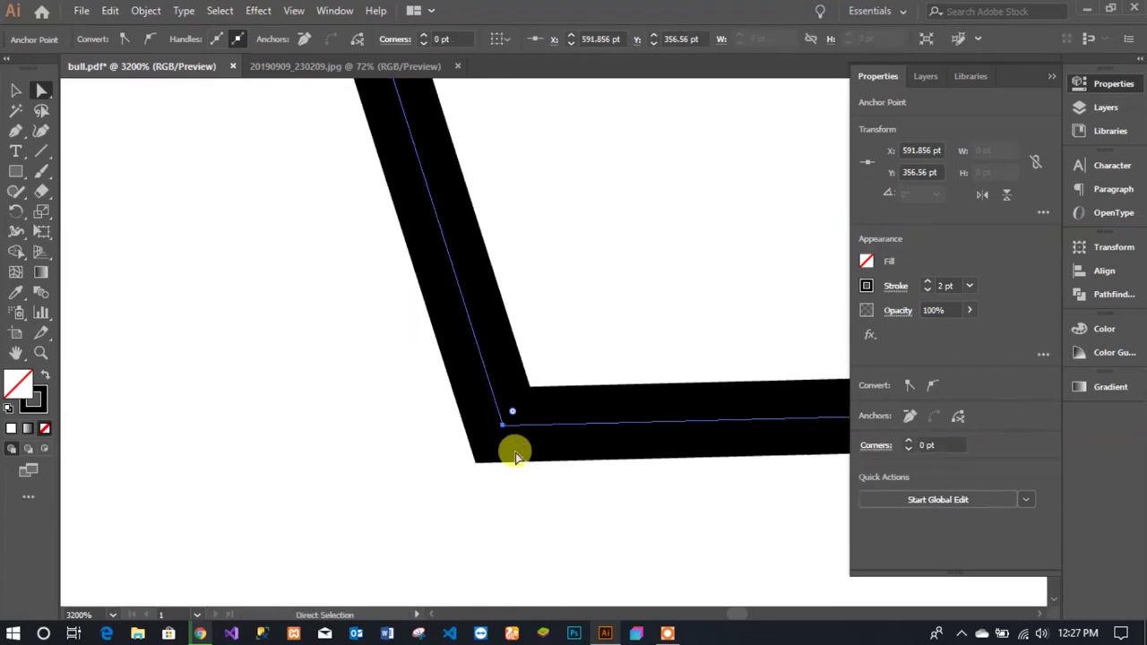
# Nudge the lower corner anchor up-left, then zoom out to see the whole outline
pyautogui.keyDown('alt'); pyautogui.scroll(-4, 515, 457); pyautogui.keyUp('alt')
pyautogui.scroll(3, 520, 463)
pyautogui.scroll(3, 606, 558)
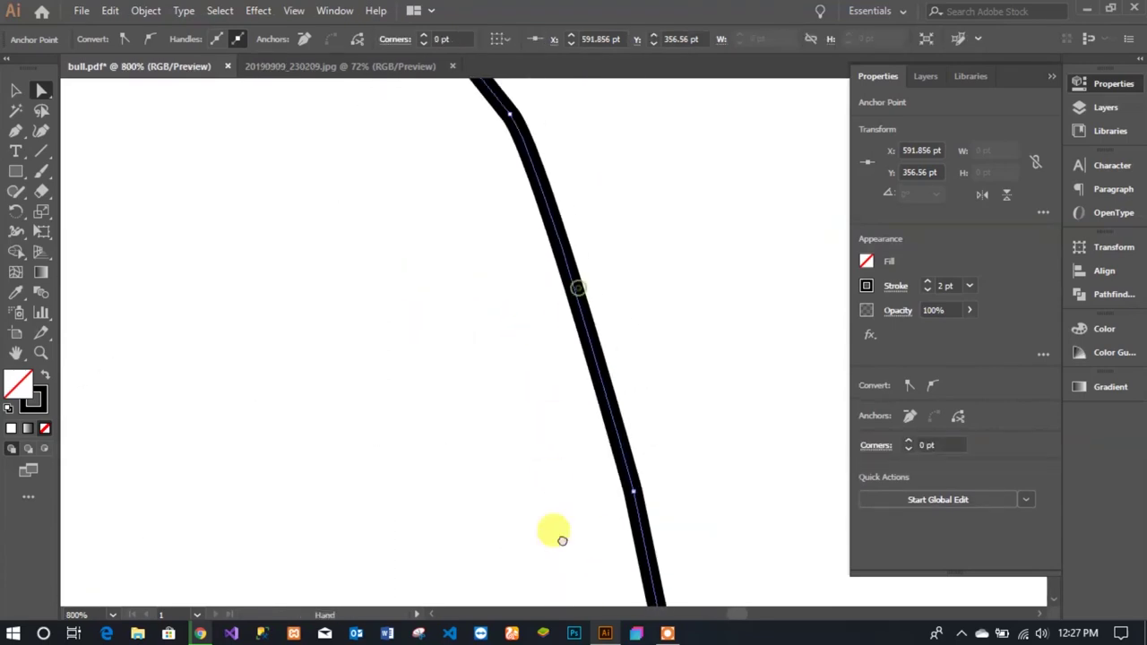
pyautogui.scroll(3, 553, 535)
pyautogui.scroll(3, 533, 502)
pyautogui.keyDown('alt'); pyautogui.scroll(2, 525, 452); pyautogui.keyUp('alt')
pyautogui.keyDown('alt'); pyautogui.scroll(2, 538, 407); pyautogui.keyUp('alt')
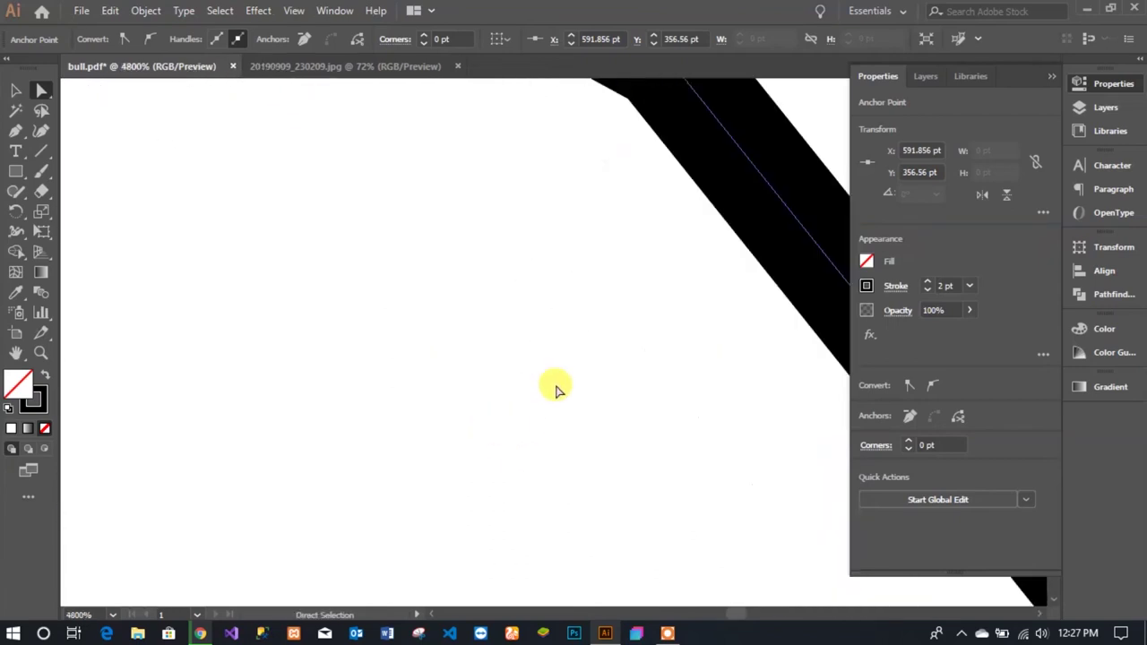
pyautogui.keyDown('alt'); pyautogui.scroll(2, 573, 448); pyautogui.keyUp('alt')
pyautogui.click(697, 405)
pyautogui.moveTo(697, 407); pyautogui.dragTo(605, 312)
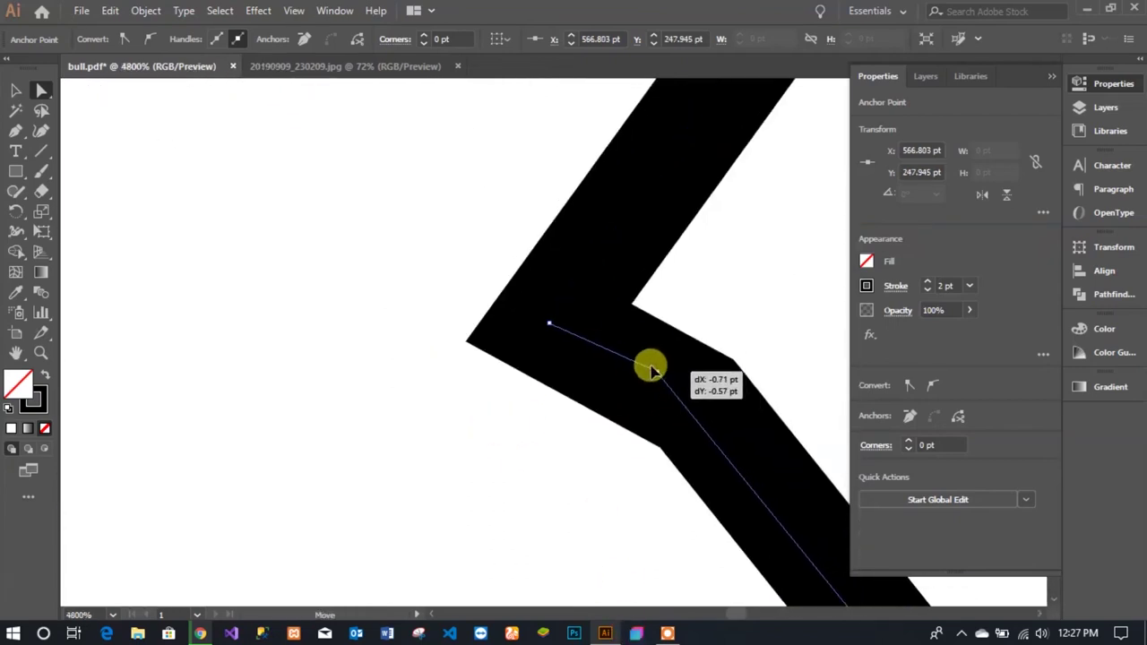
pyautogui.keyDown('alt'); pyautogui.scroll(-5, 609, 484); pyautogui.keyUp('alt')
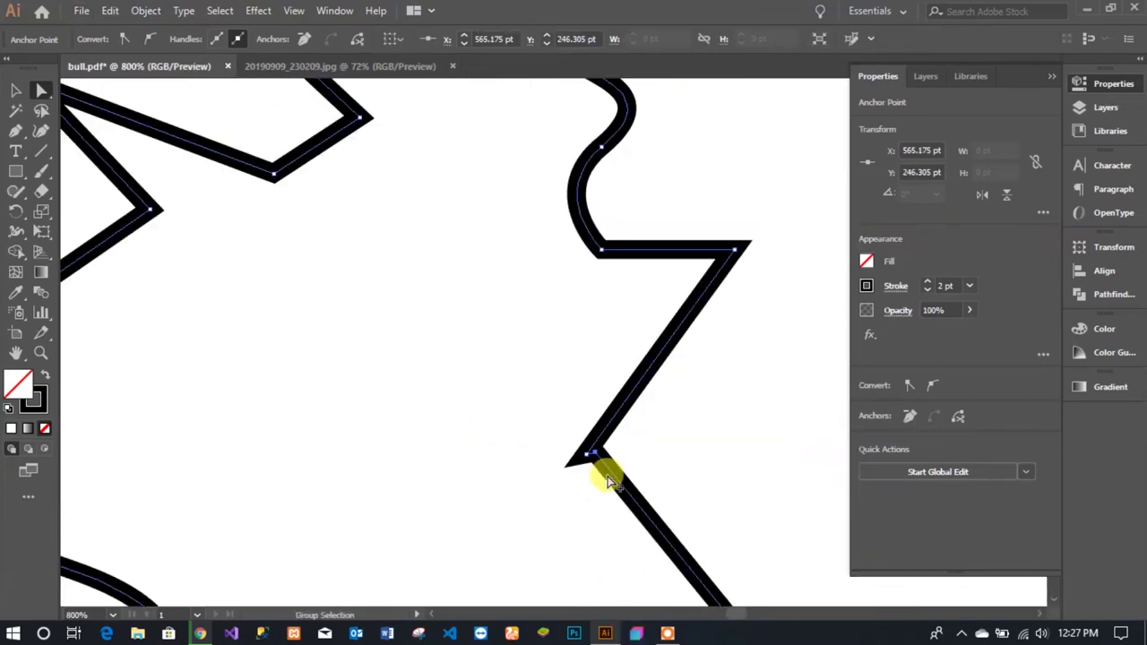
pyautogui.keyDown('alt'); pyautogui.scroll(-2, 589, 500); pyautogui.keyUp('alt')
# Smooth the curve at the bottom bend and adjust the next anchor's direction
pyautogui.keyDown('alt'); pyautogui.scroll(-2, 588, 497); pyautogui.keyUp('alt')
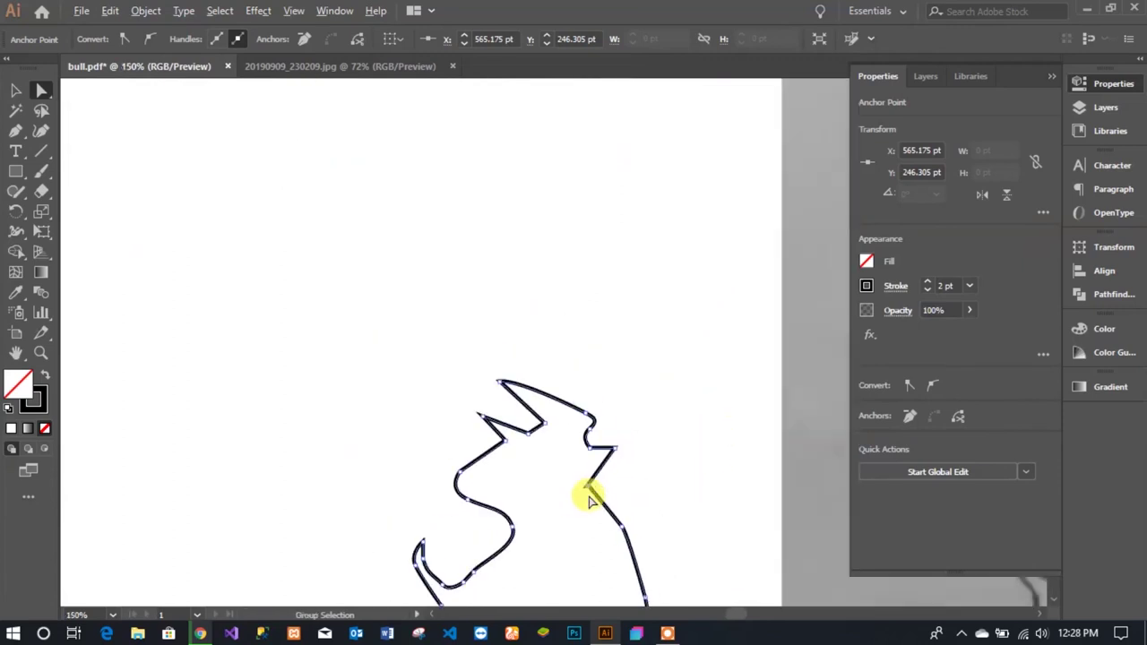
pyautogui.keyDown('alt'); pyautogui.scroll(-1, 568, 345); pyautogui.keyUp('alt')
pyautogui.keyDown('alt'); pyautogui.scroll(-3, 568, 345); pyautogui.keyUp('alt')
pyautogui.keyDown('alt'); pyautogui.scroll(6, 564, 340); pyautogui.keyUp('alt')
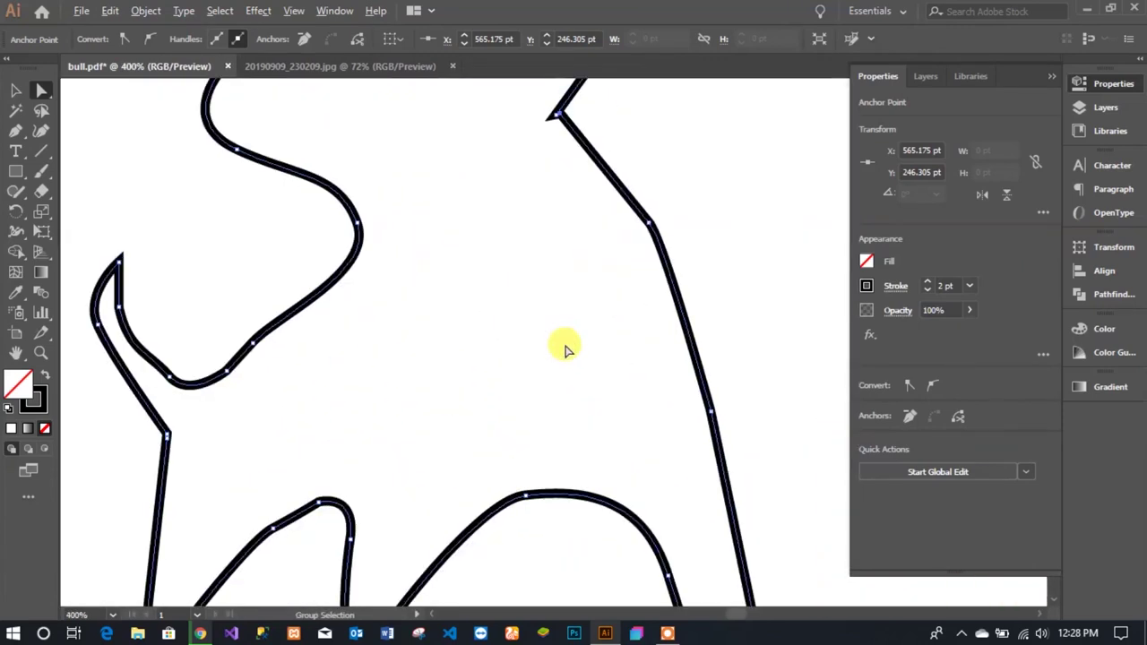
pyautogui.keyDown('alt'); pyautogui.scroll(2, 563, 345); pyautogui.keyUp('alt')
pyautogui.keyDown('alt'); pyautogui.scroll(2, 520, 440); pyautogui.keyUp('alt')
pyautogui.scroll(2, 382, 491)
pyautogui.moveTo(313, 356); pyautogui.dragTo(422, 404)
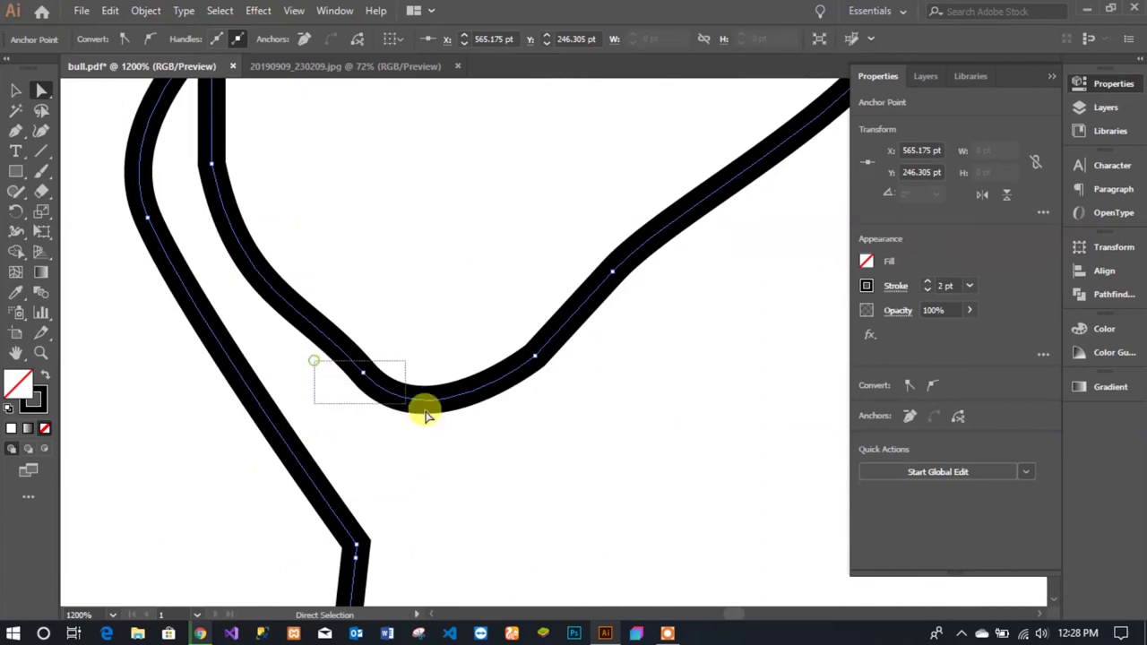
pyautogui.moveTo(430, 456); pyautogui.dragTo(466, 428)
pyautogui.click(611, 271)
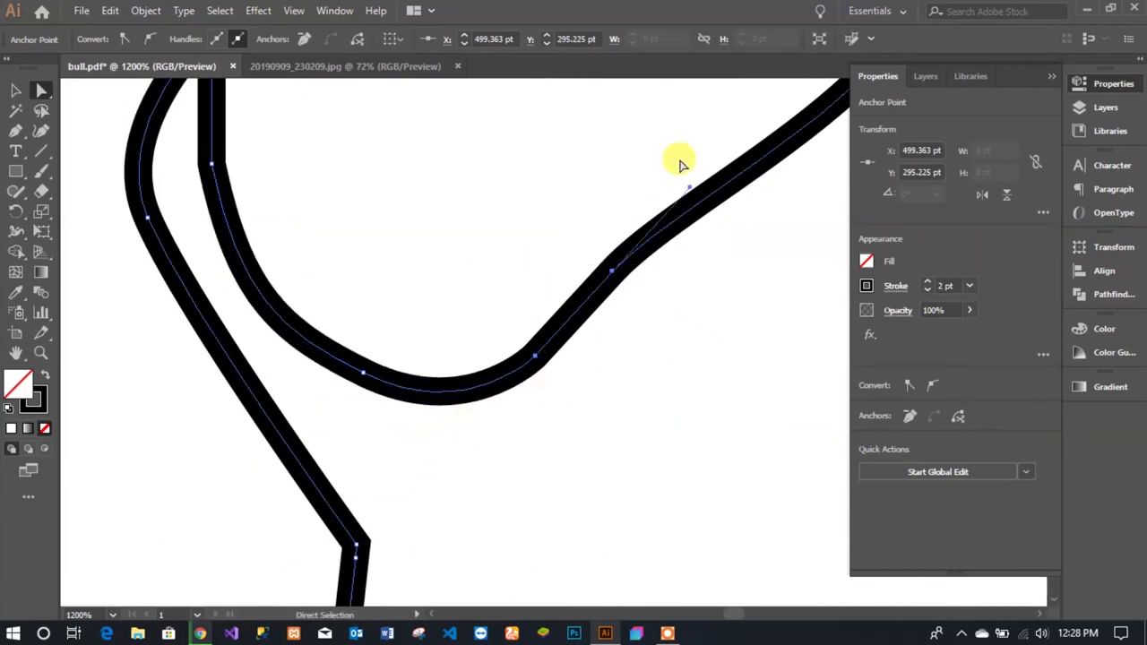
pyautogui.moveTo(693, 190); pyautogui.dragTo(699, 179)
# Fine-tune the curve near the upper anchor and select anchors further along the path
pyautogui.hscroll(-3, 627, 492)
pyautogui.scroll(1, 628, 493)
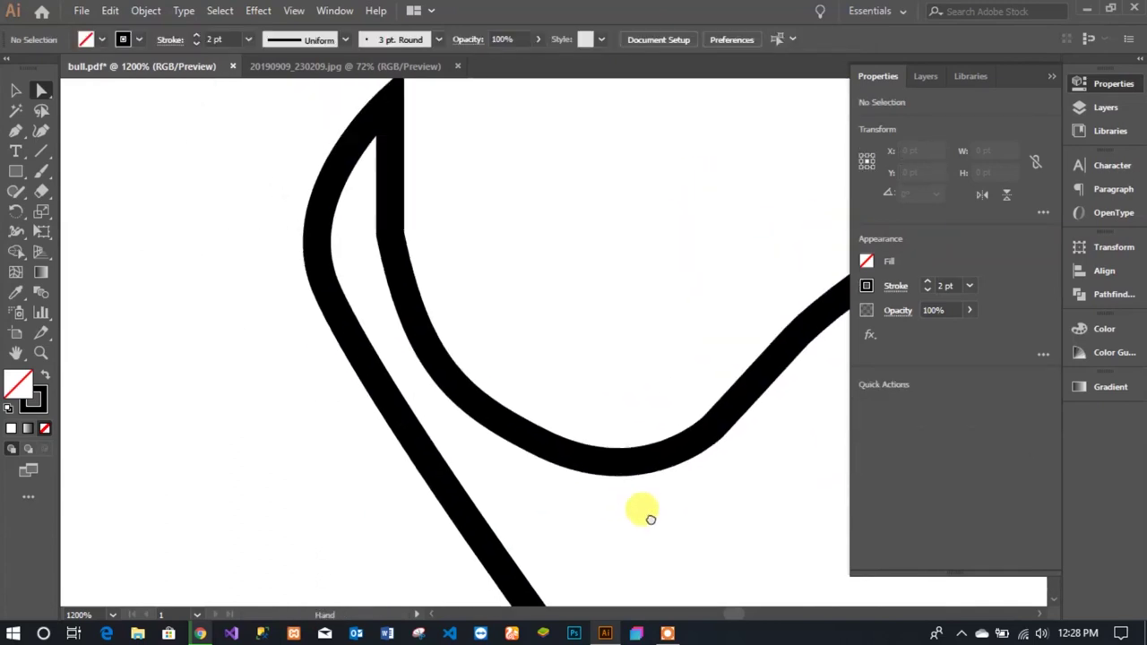
pyautogui.click(392, 251)
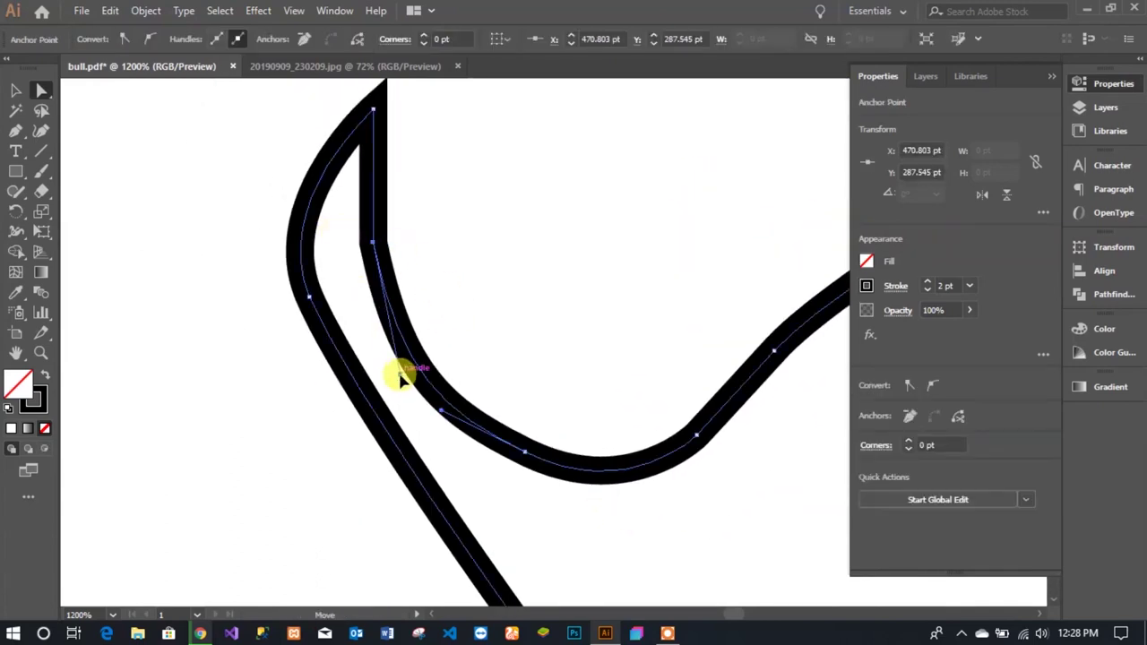
pyautogui.moveTo(400, 376); pyautogui.dragTo(385, 372)
pyautogui.hscroll(3, 780, 524)
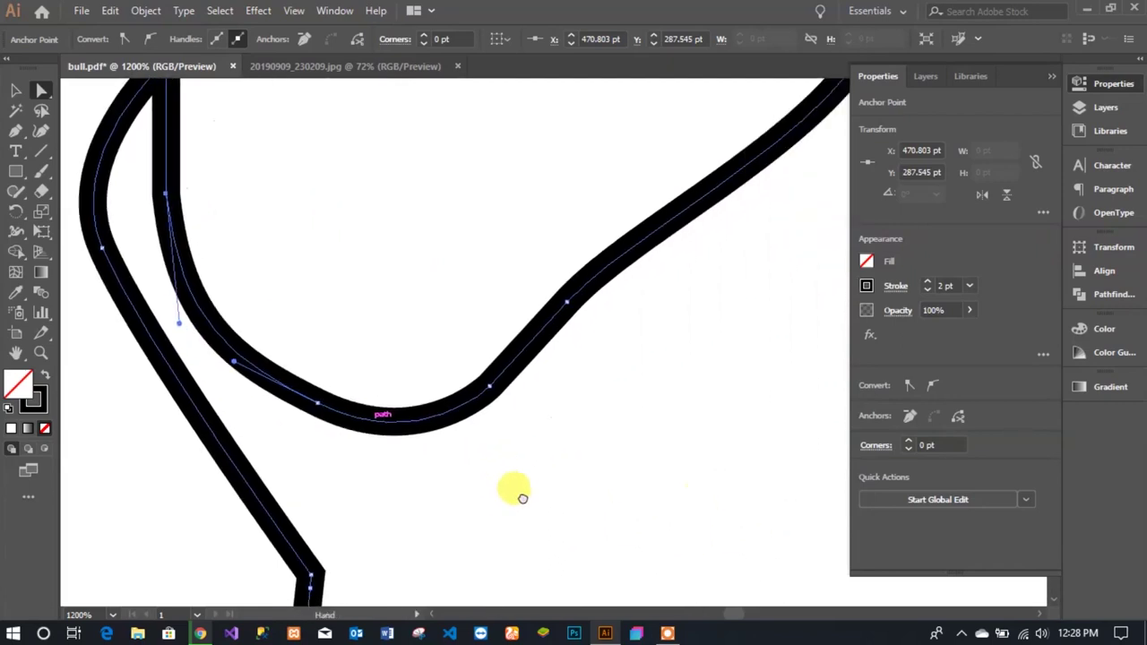
pyautogui.hscroll(2, 519, 494)
pyautogui.moveTo(357, 307)
pyautogui.mouseDown()
pyautogui.moveTo(470, 395)
pyautogui.moveTo(440, 394)
pyautogui.mouseUp()
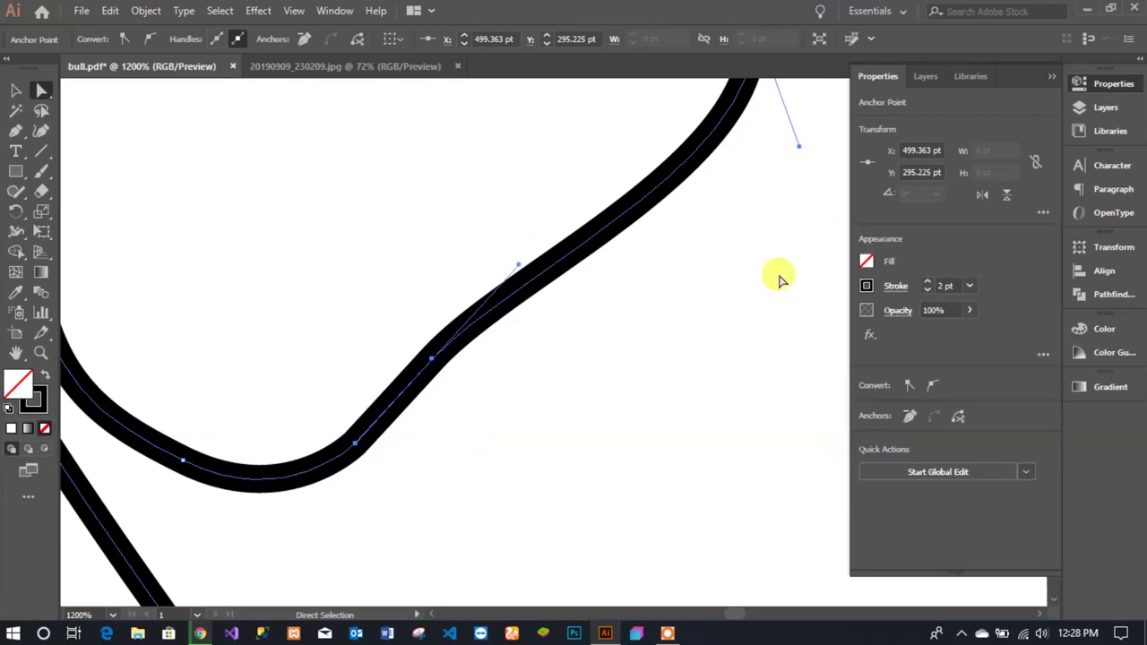
pyautogui.moveTo(780, 277); pyautogui.dragTo(642, 486)
# Round off the sharp bend, merge the zigzag's stray corner anchor, and zoom out
pyautogui.moveTo(448, 426)
pyautogui.mouseDown()
pyautogui.moveTo(573, 553)
pyautogui.moveTo(290, 300)
pyautogui.mouseUp()
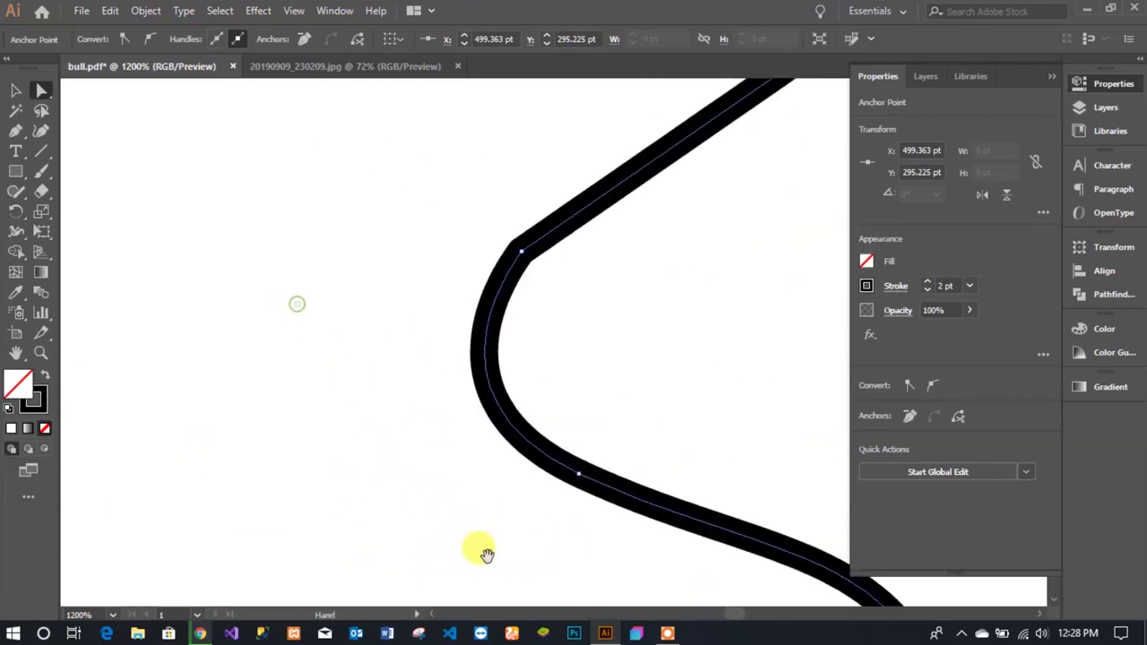
pyautogui.scroll(3, 486, 552)
pyautogui.moveTo(364, 368); pyautogui.dragTo(586, 472)
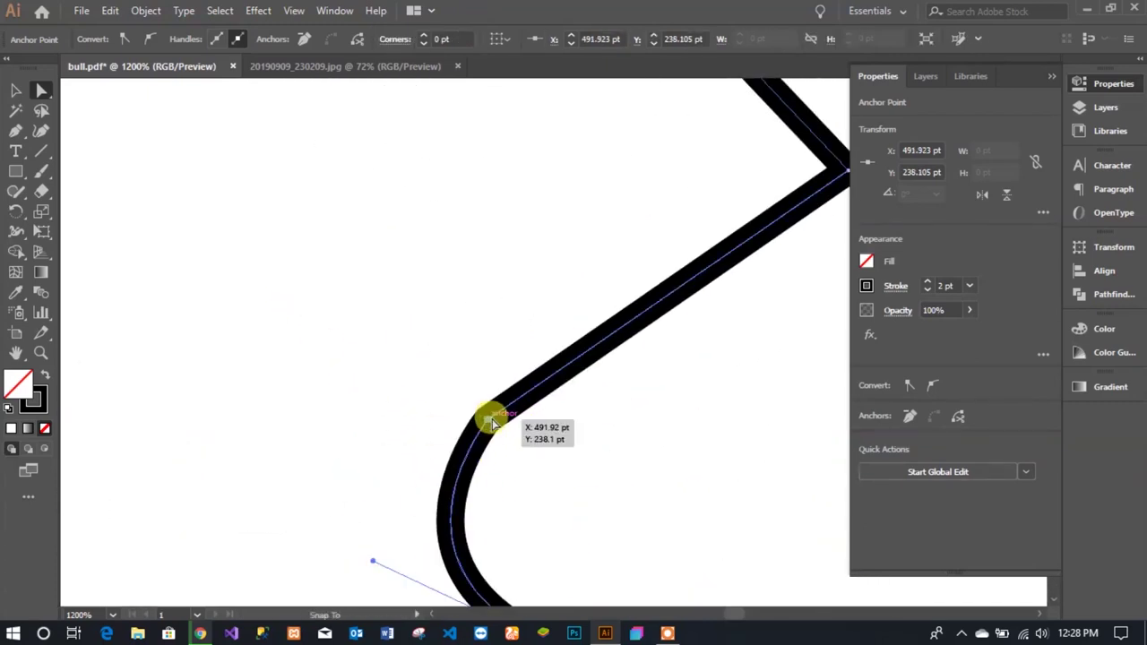
pyautogui.click(502, 435)
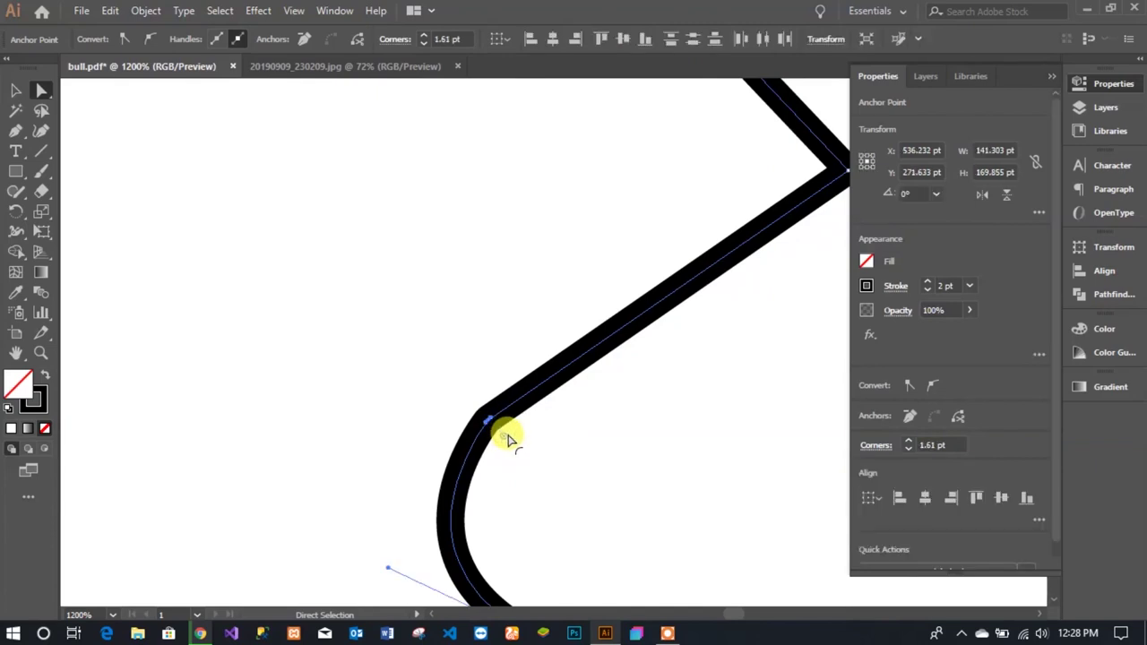
pyautogui.moveTo(522, 445)
pyautogui.mouseDown()
pyautogui.moveTo(555, 556)
pyautogui.moveTo(297, 475)
pyautogui.moveTo(519, 581)
pyautogui.moveTo(550, 436)
pyautogui.moveTo(366, 371)
pyautogui.moveTo(384, 206)
pyautogui.mouseUp()
pyautogui.moveTo(302, 376); pyautogui.dragTo(347, 243)
pyautogui.moveTo(371, 323); pyautogui.dragTo(525, 415)
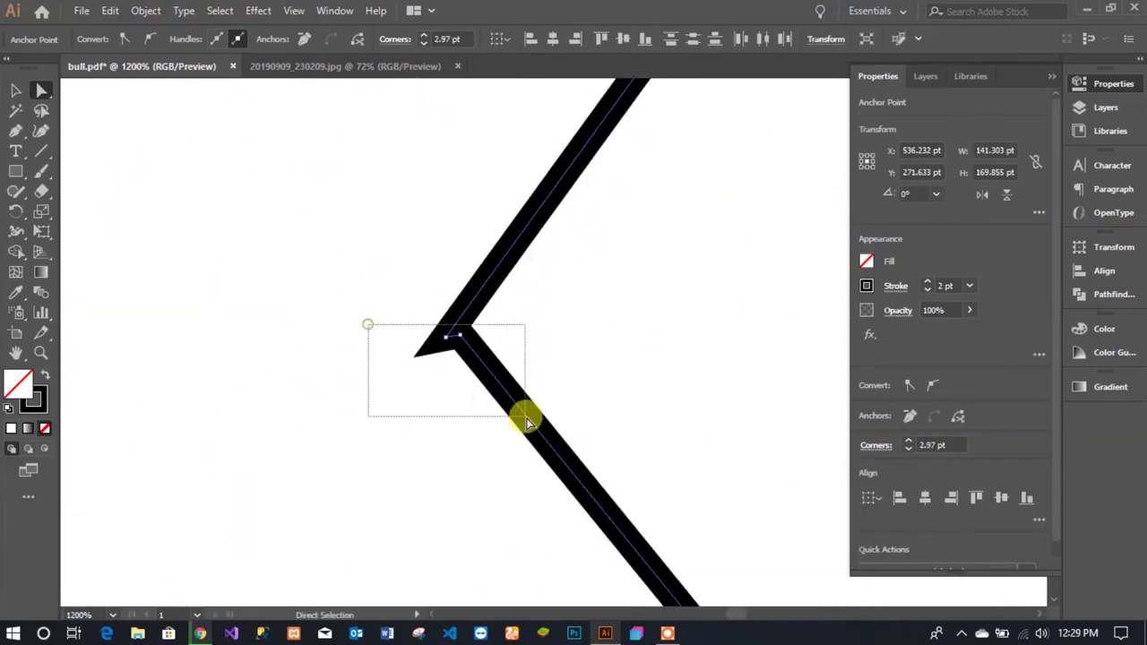
pyautogui.moveTo(448, 339)
pyautogui.mouseDown()
pyautogui.moveTo(440, 332)
pyautogui.moveTo(464, 329)
pyautogui.mouseUp()
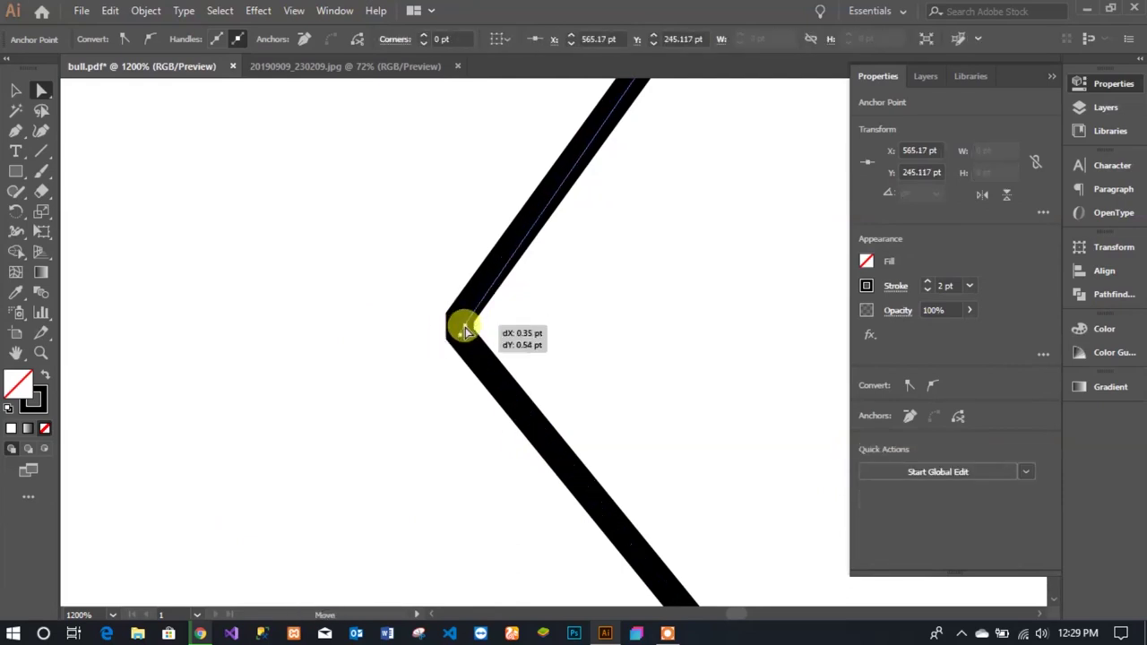
pyautogui.hotkey('ctrl', '-')
pyautogui.hotkey('ctrl', '-')
pyautogui.hotkey('ctrl', '-')
# Delete the placed reference photo from the artboard
pyautogui.scroll(-3, 547, 325)
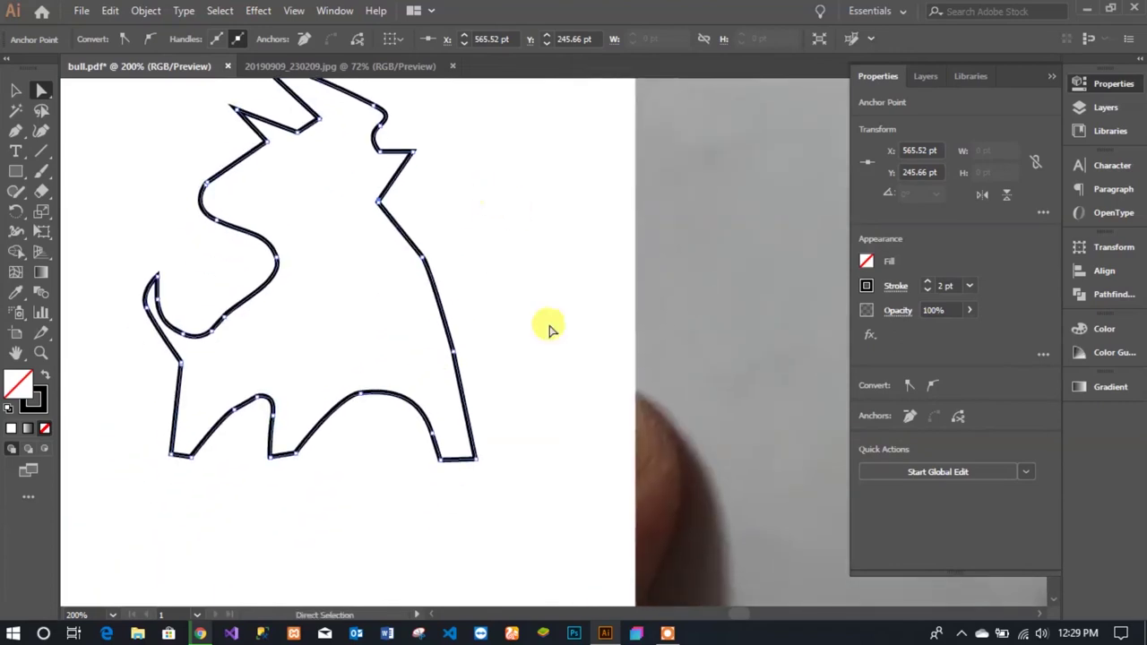
pyautogui.click(443, 540)
pyautogui.hotkey('ctrl', '-')
pyautogui.hotkey('ctrl', '-')
pyautogui.click(604, 493)
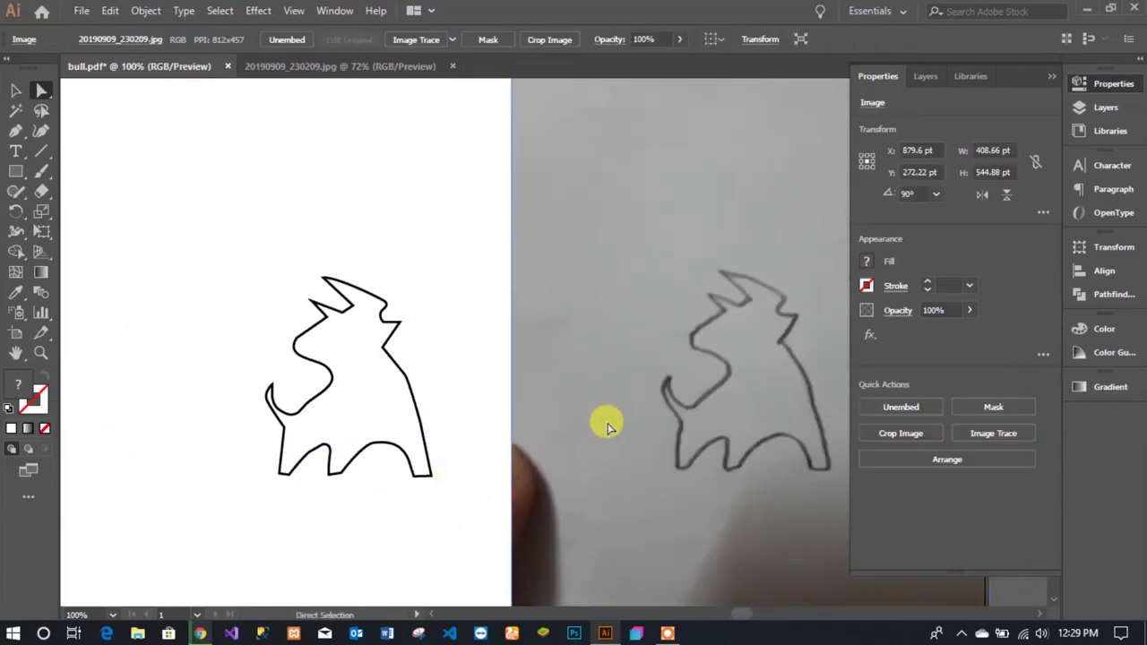
pyautogui.press('Delete')
# Scale the whole bull outline up to about 277 × 333 pt, centred on the artboard
pyautogui.moveTo(246, 236)
pyautogui.mouseDown()
pyautogui.moveTo(296, 308)
pyautogui.moveTo(325, 281)
pyautogui.mouseUp()
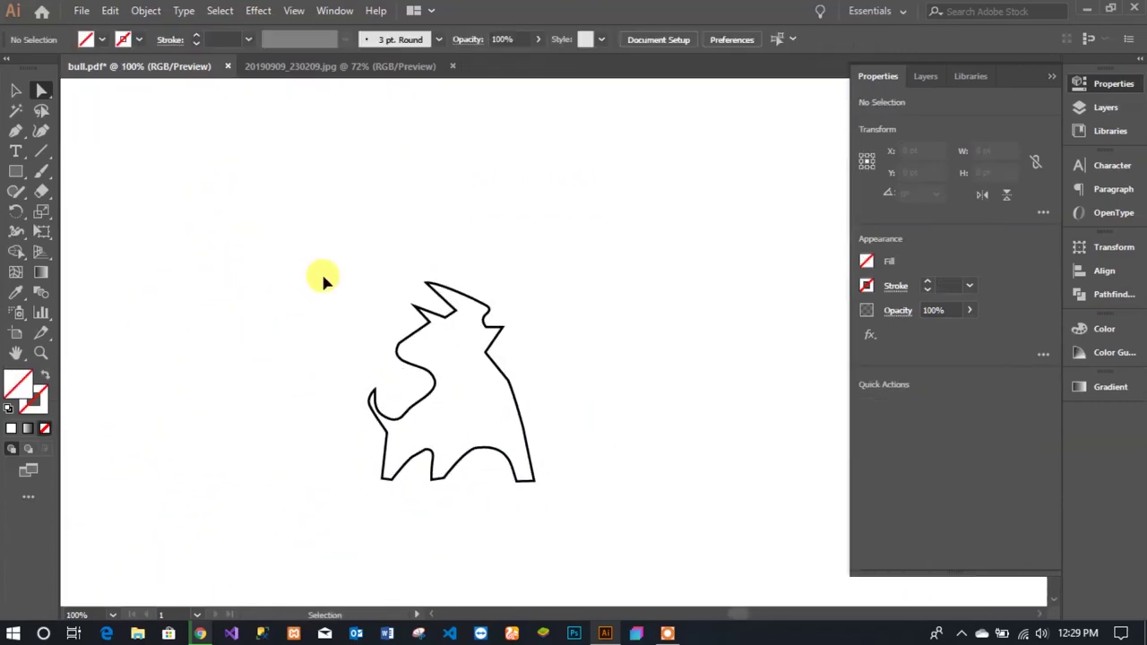
pyautogui.scroll(-2, 394, 259)
pyautogui.moveTo(455, 215); pyautogui.dragTo(643, 372)
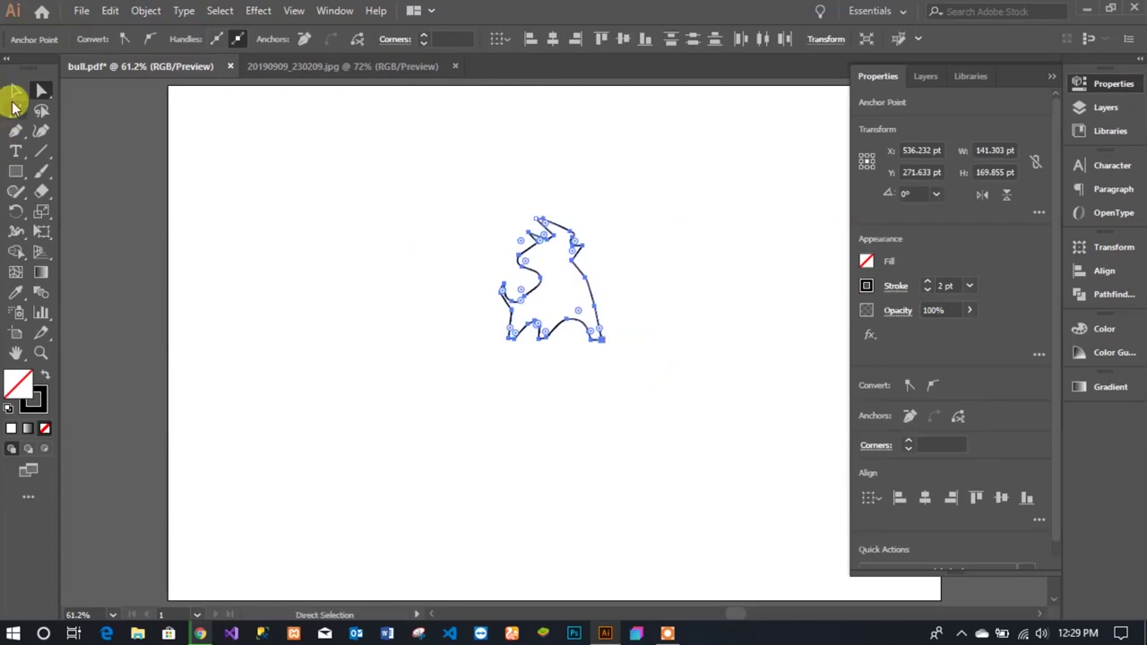
pyautogui.click(15, 91)
pyautogui.moveTo(502, 219); pyautogui.dragTo(788, 164)
pyautogui.moveTo(619, 294); pyautogui.dragTo(664, 292)
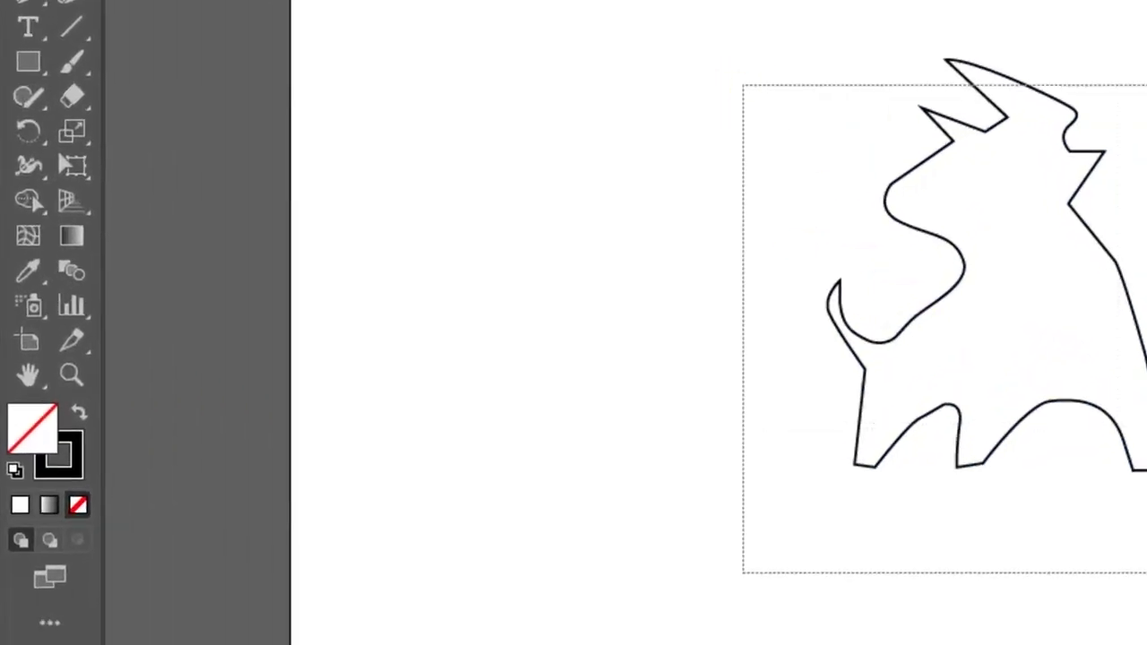
# With Shape Builder active, swap fill and stroke and bring up the fill's Color Picker
pyautogui.click(27, 199)
pyautogui.click(79, 412)
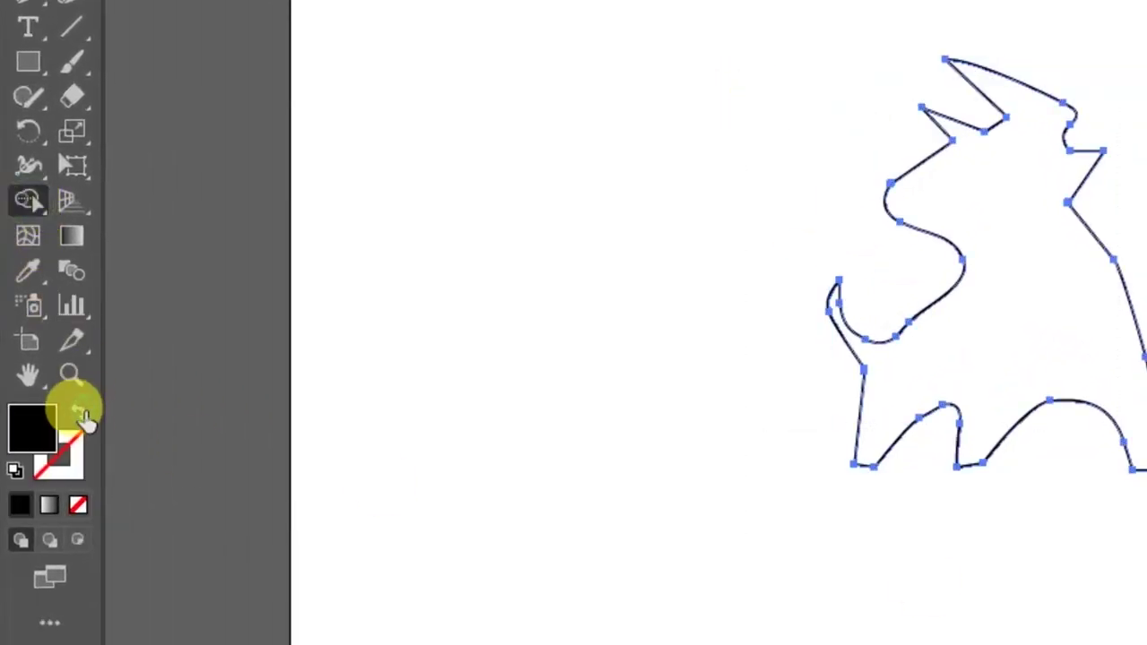
pyautogui.doubleClick(28, 427)
pyautogui.write('0f2027')
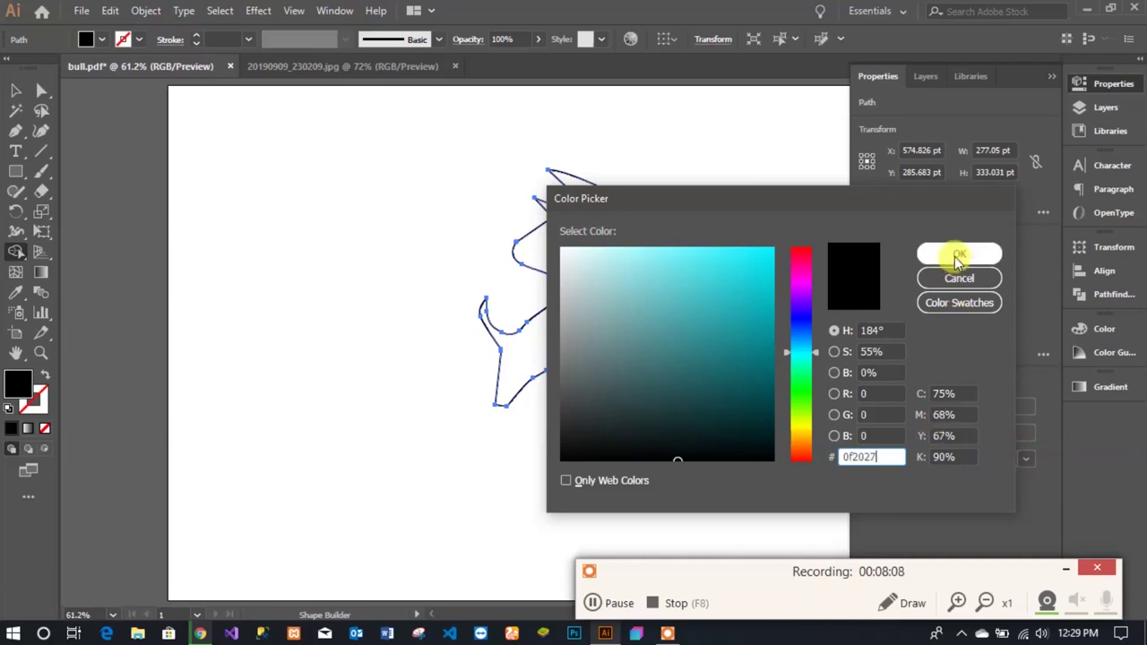
# Fill the bull shape with the dark navy colour using Shape Builder
pyautogui.click(959, 253)
pyautogui.click(601, 312)
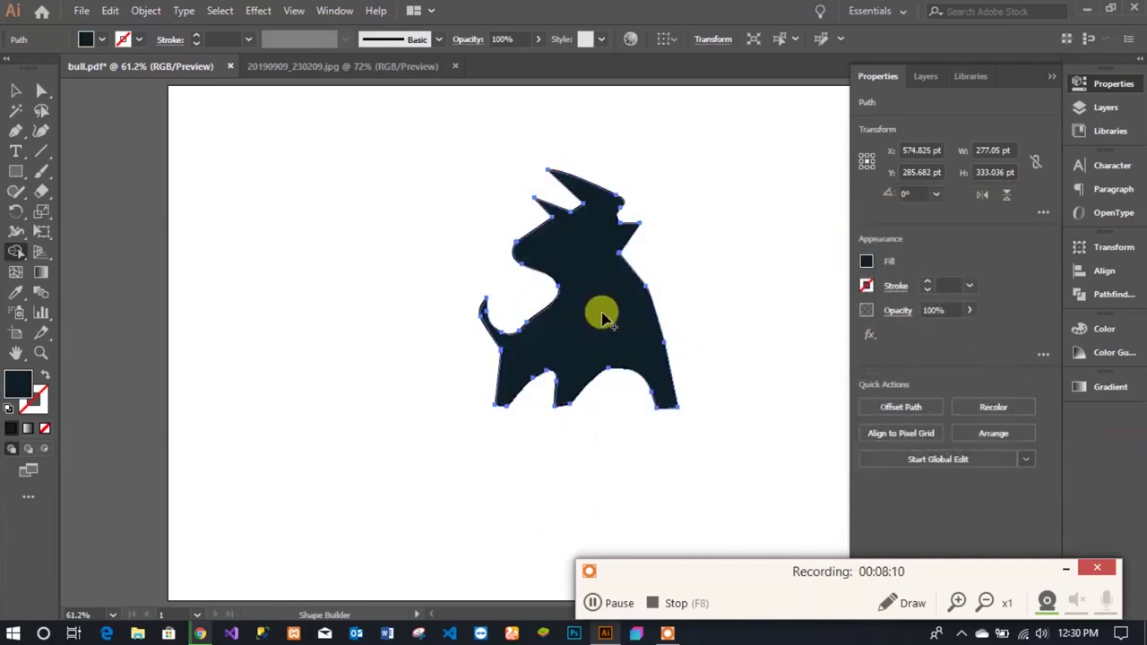
pyautogui.click(15, 91)
pyautogui.click(354, 271)
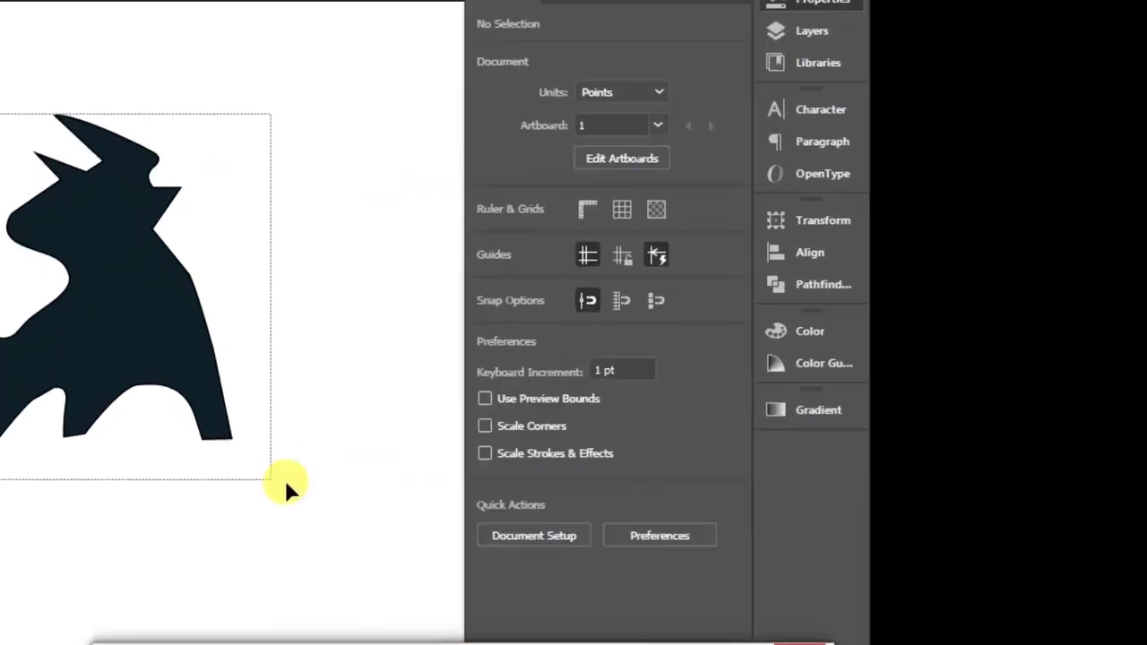
pyautogui.click(645, 376)
# Set the bull's stroke to None so it is a solid silhouette
pyautogui.click(635, 260)
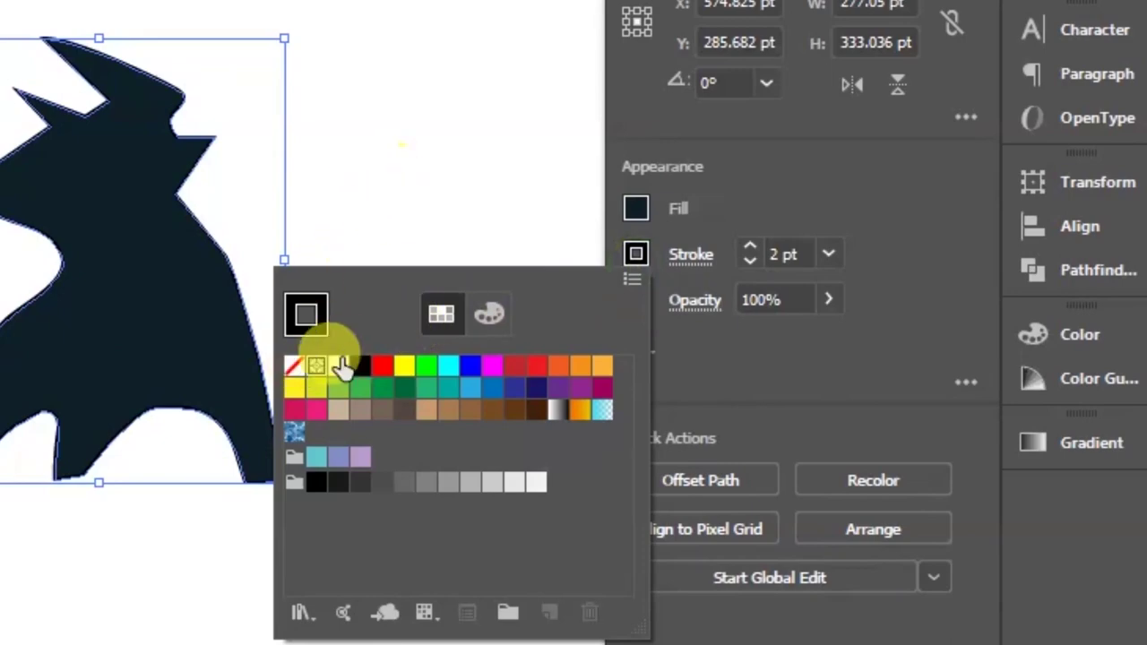
pyautogui.click(295, 365)
pyautogui.click(715, 434)
pyautogui.click(622, 403)
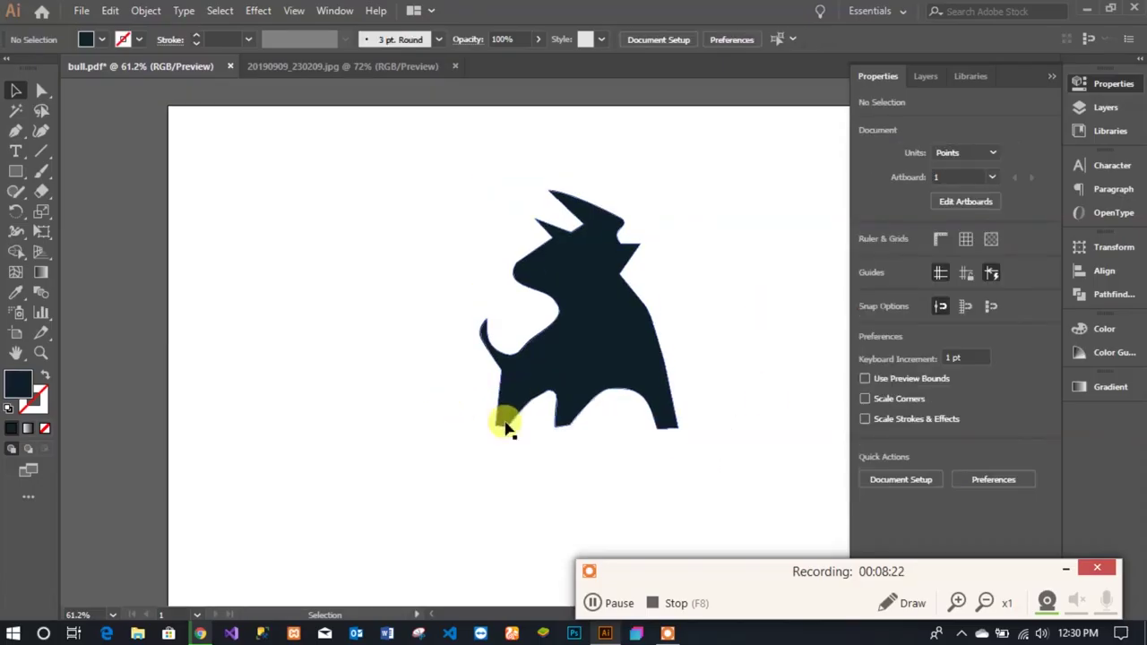
pyautogui.click(519, 405)
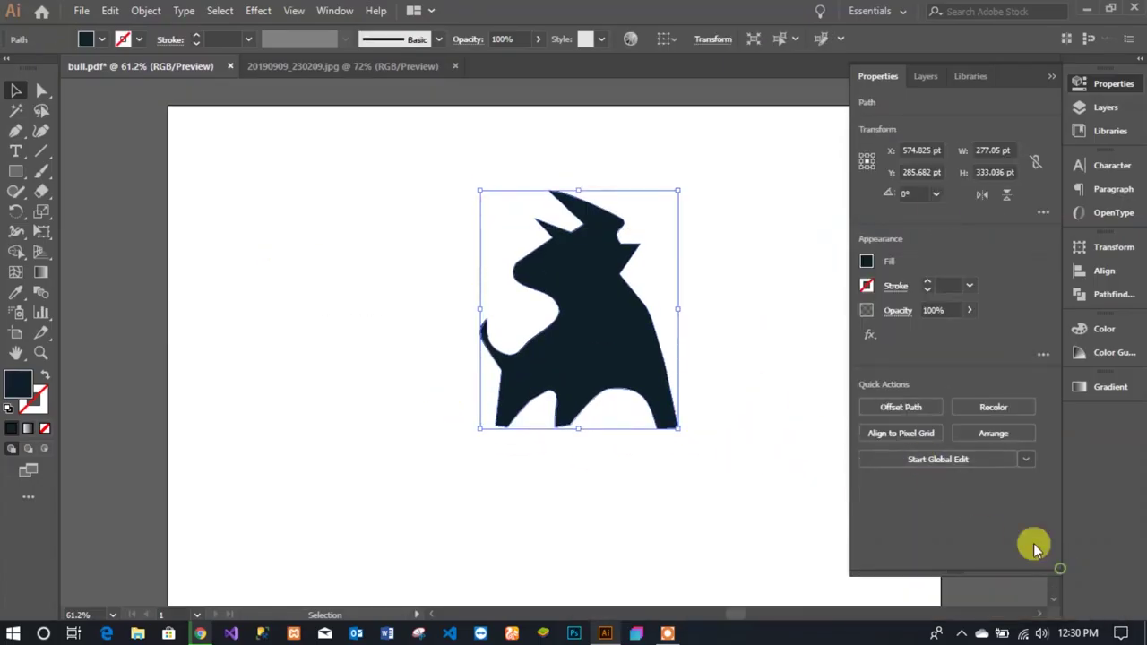
# Shrink the bull about its centre in two passes to a smaller mid-artboard size
pyautogui.click(1051, 76)
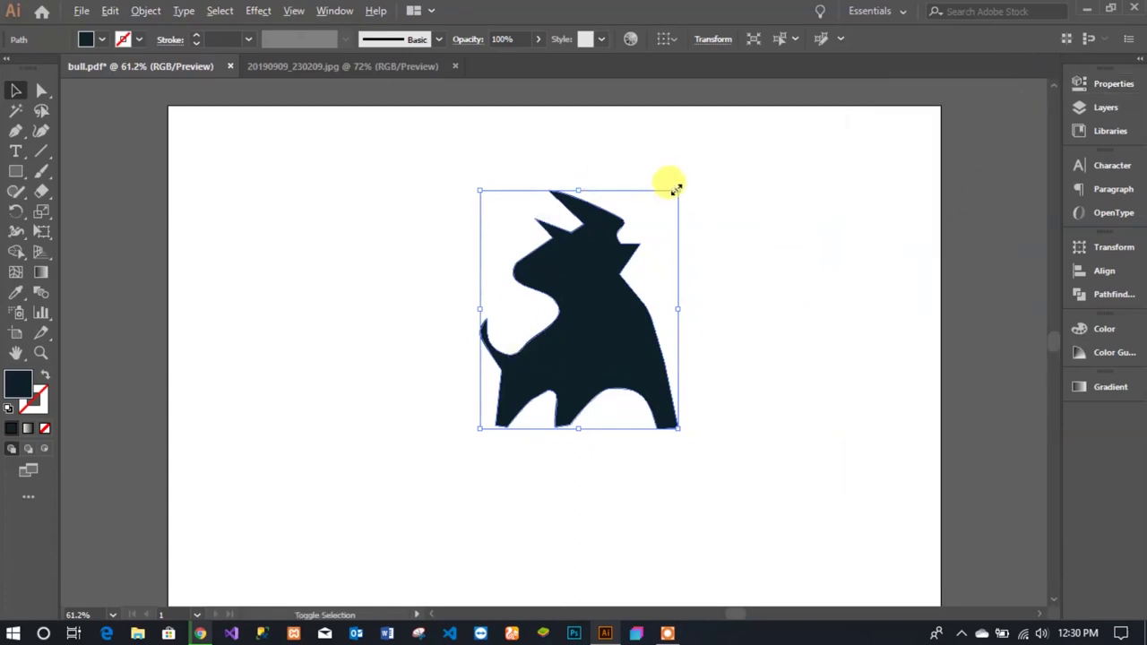
pyautogui.moveTo(676, 188); pyautogui.dragTo(653, 221)
pyautogui.click(716, 336)
pyautogui.moveTo(438, 254); pyautogui.dragTo(711, 332)
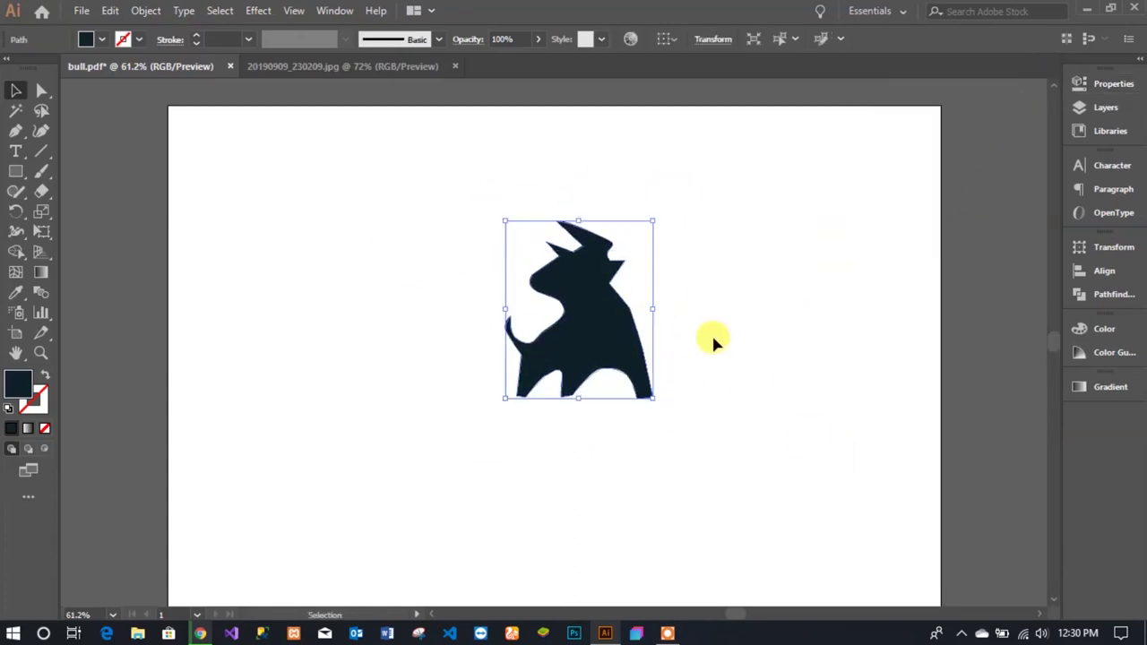
pyautogui.moveTo(652, 220); pyautogui.dragTo(637, 234)
pyautogui.click(507, 359)
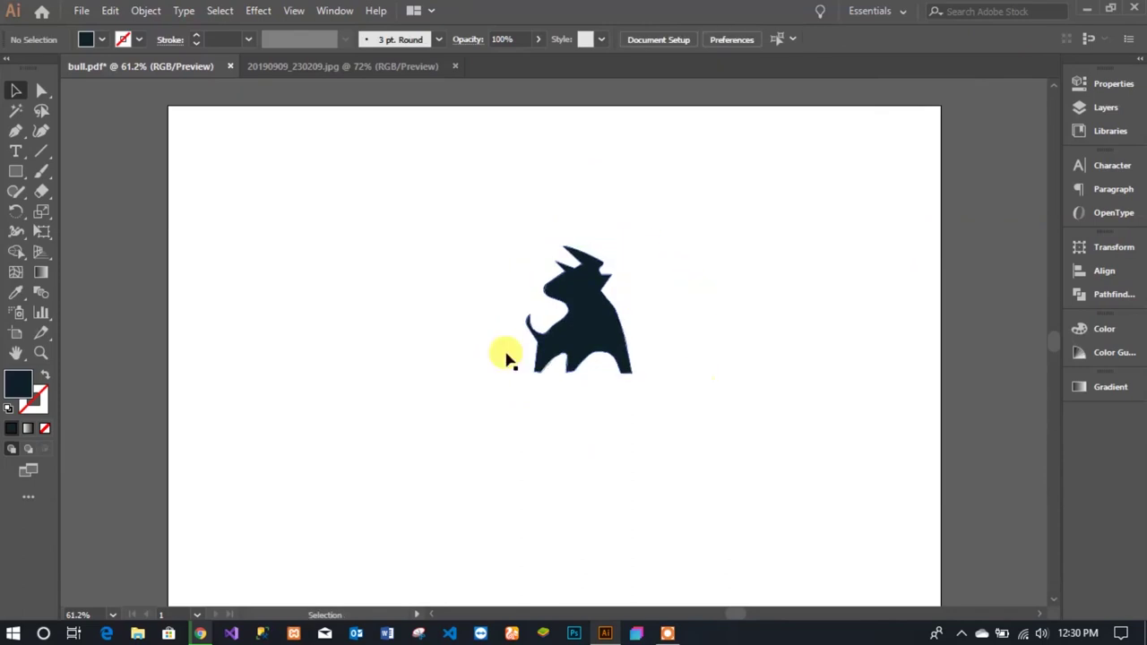
pyautogui.hotkey('ctrl', '+')
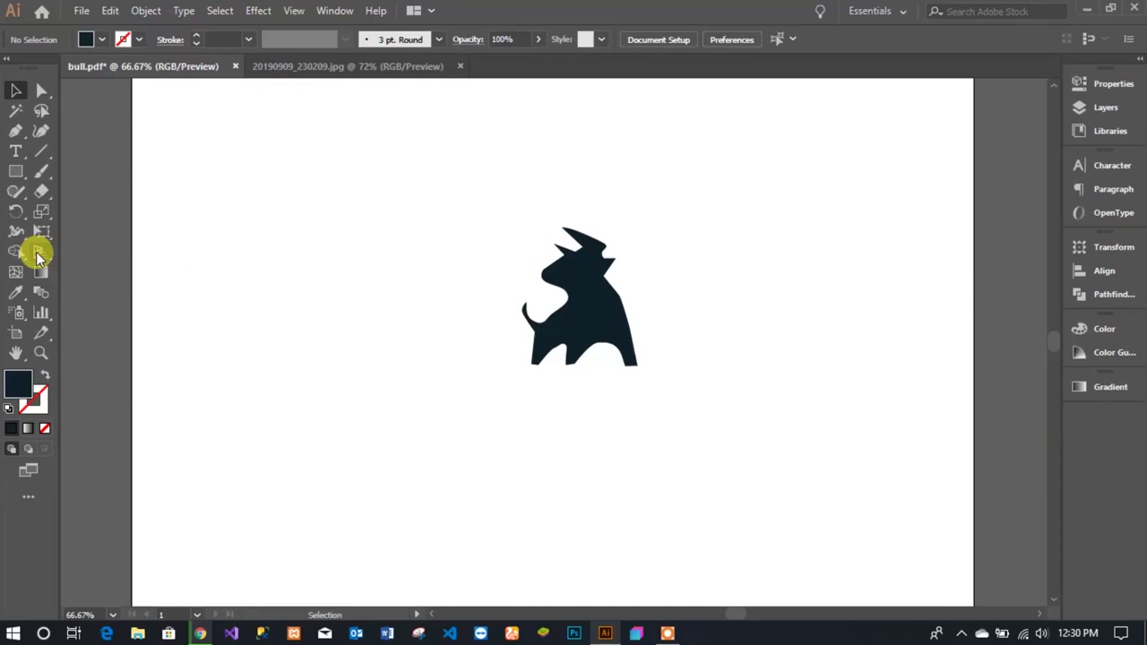
# Set the LOWBRAD BULL text line below the bull to 36 pt
pyautogui.click(15, 151)
pyautogui.click(546, 413)
pyautogui.write('LOWBRAD BULL')
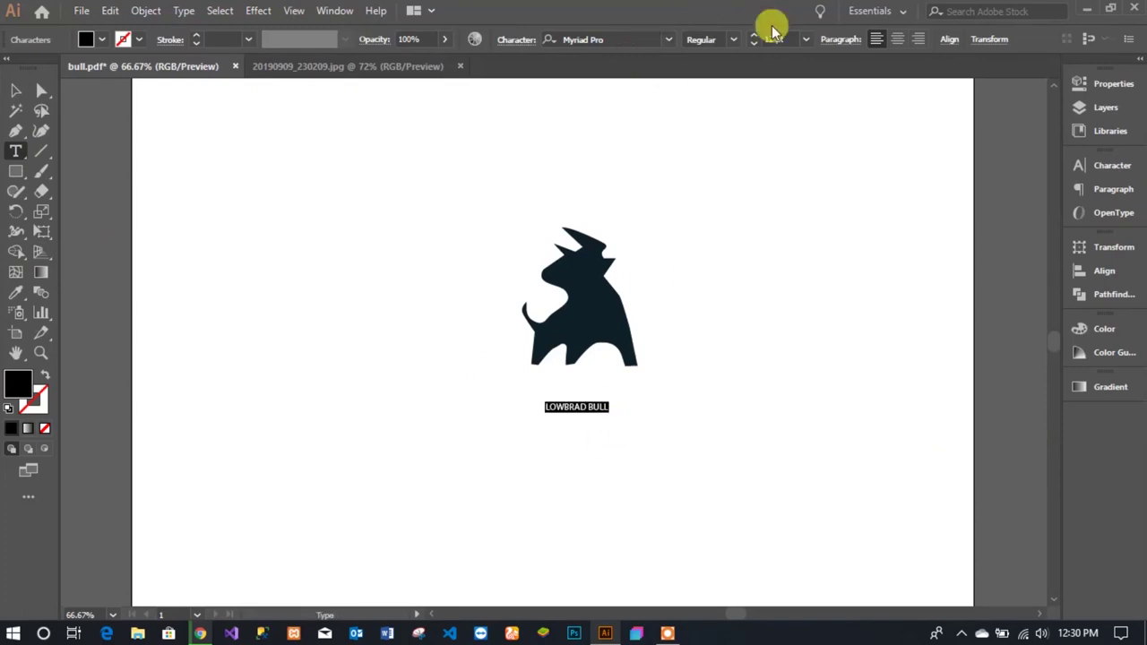
pyautogui.click(805, 40)
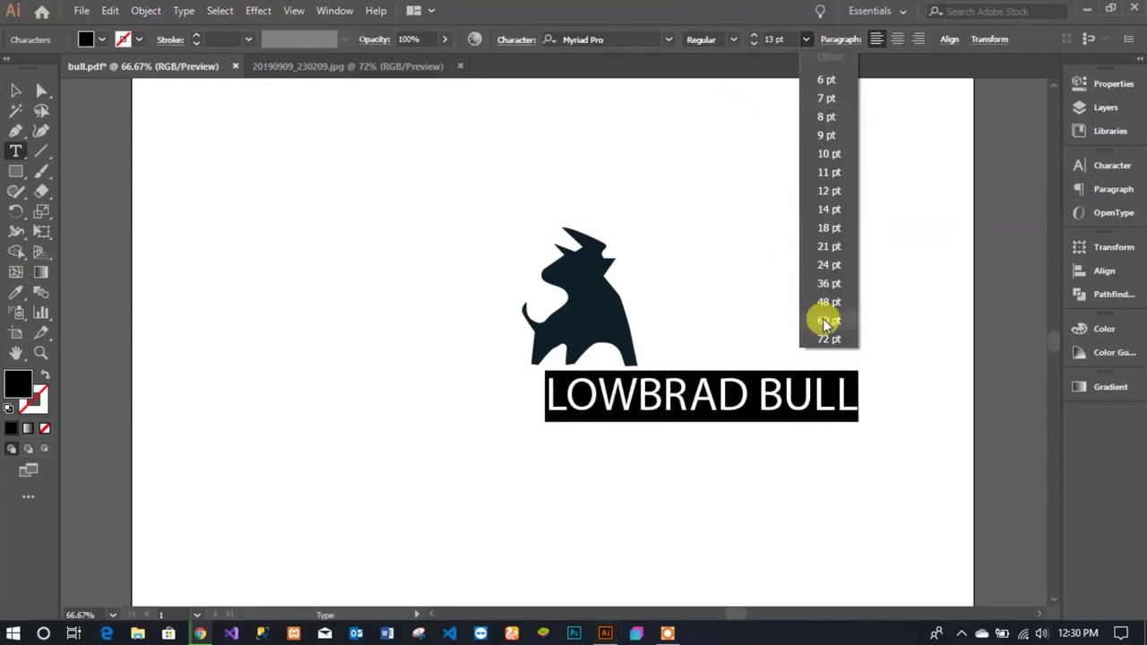
pyautogui.click(826, 285)
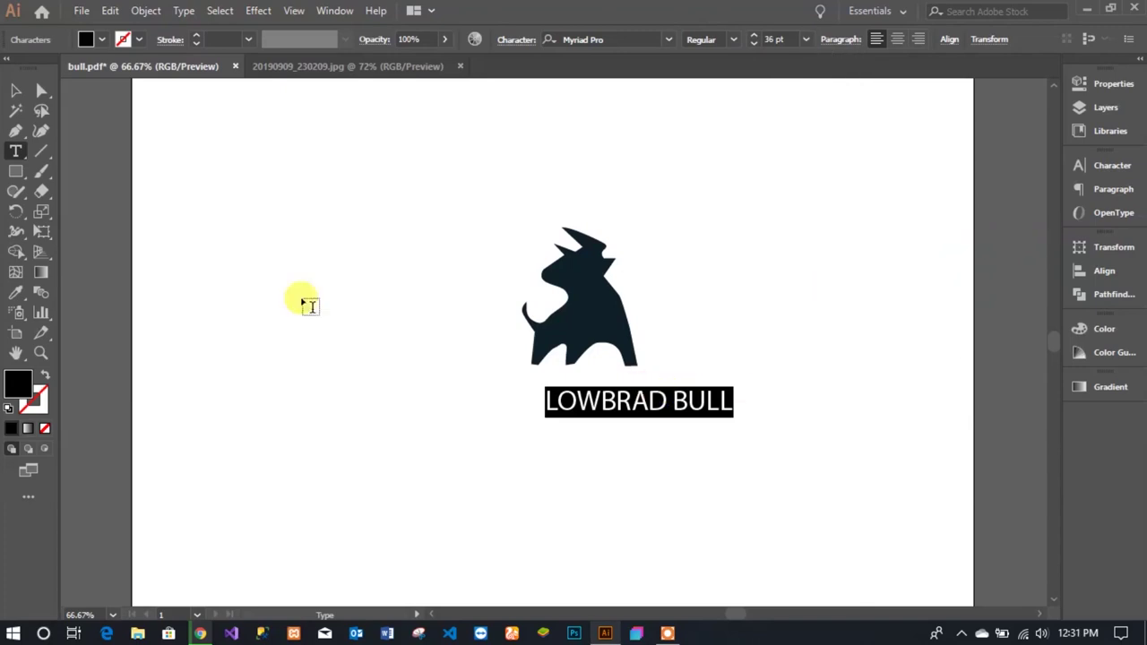
pyautogui.press('Escape')
# Align the wordmark's horizontal centre with the bull, then select its characters
pyautogui.moveTo(673, 394); pyautogui.dragTo(627, 389)
pyautogui.moveTo(238, 307); pyautogui.dragTo(735, 476)
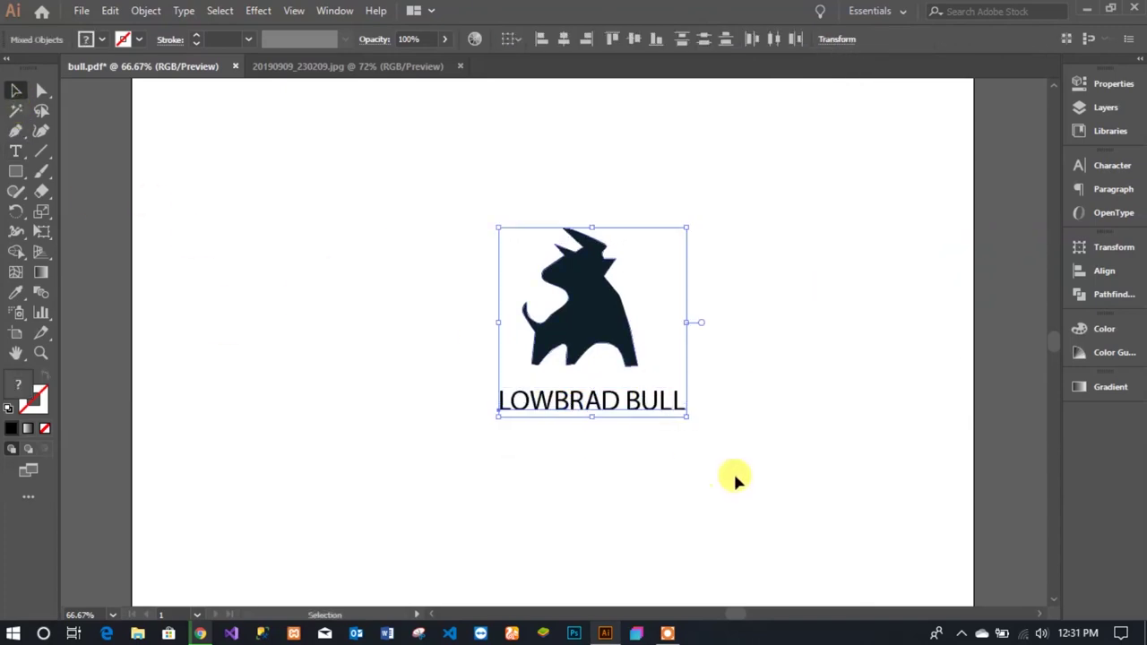
pyautogui.click(562, 43)
pyautogui.moveTo(396, 281); pyautogui.dragTo(770, 481)
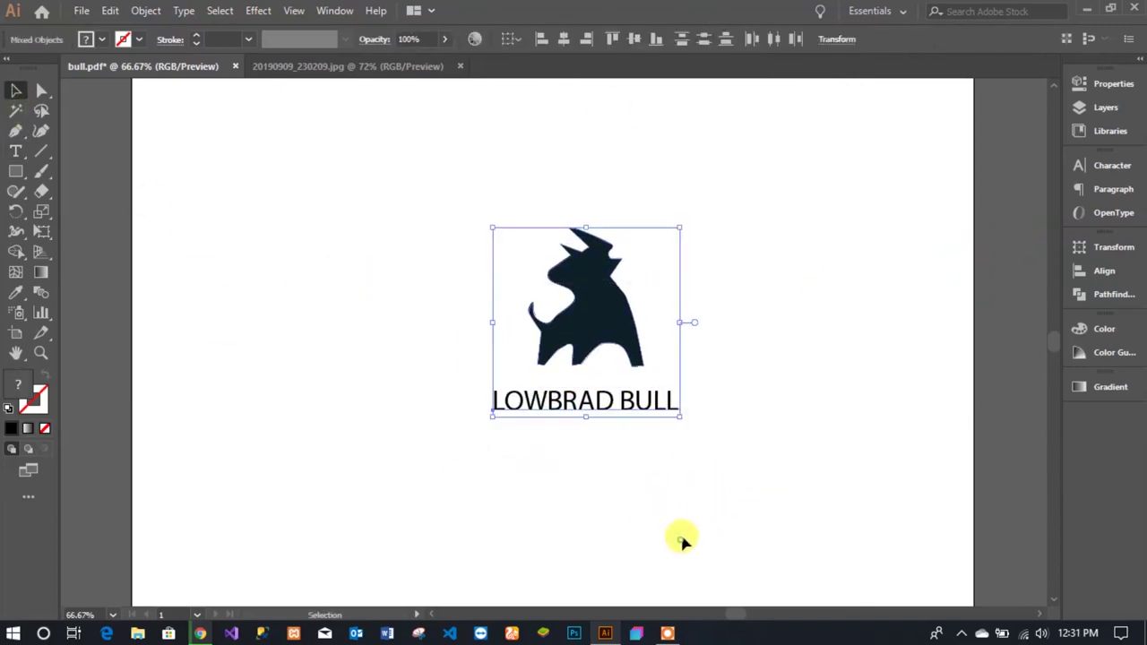
pyautogui.click(616, 407)
pyautogui.tripleClick(616, 407)
# Change the wordmark font to PaybAck after briefly trying Betrayal of Mind
pyautogui.click(669, 41)
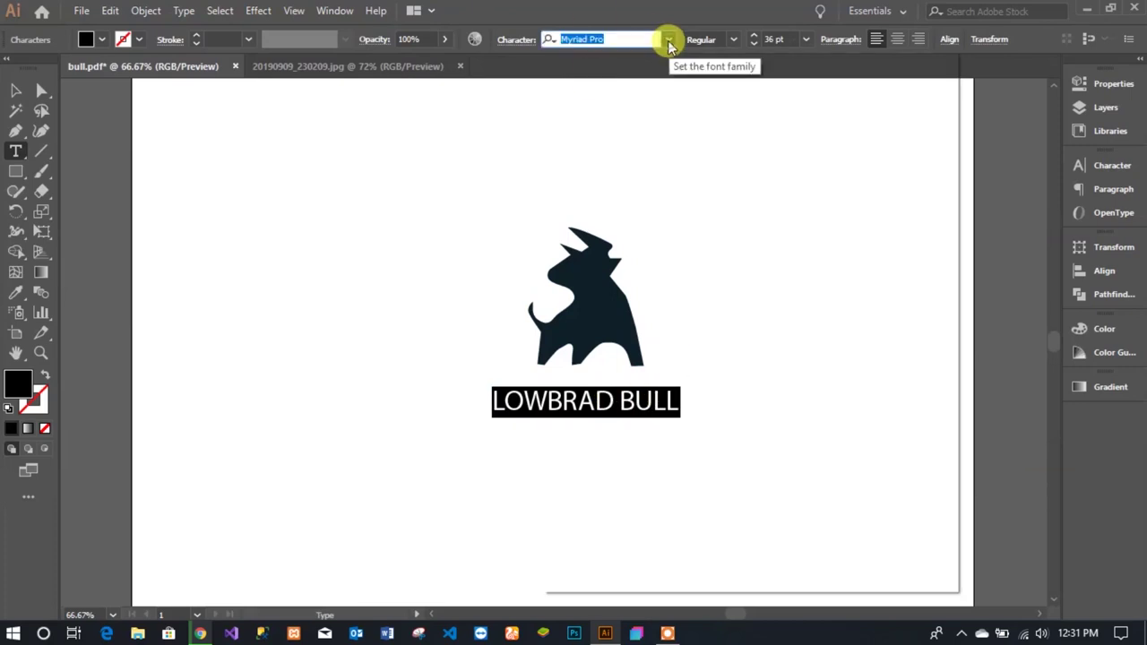
pyautogui.click(668, 42)
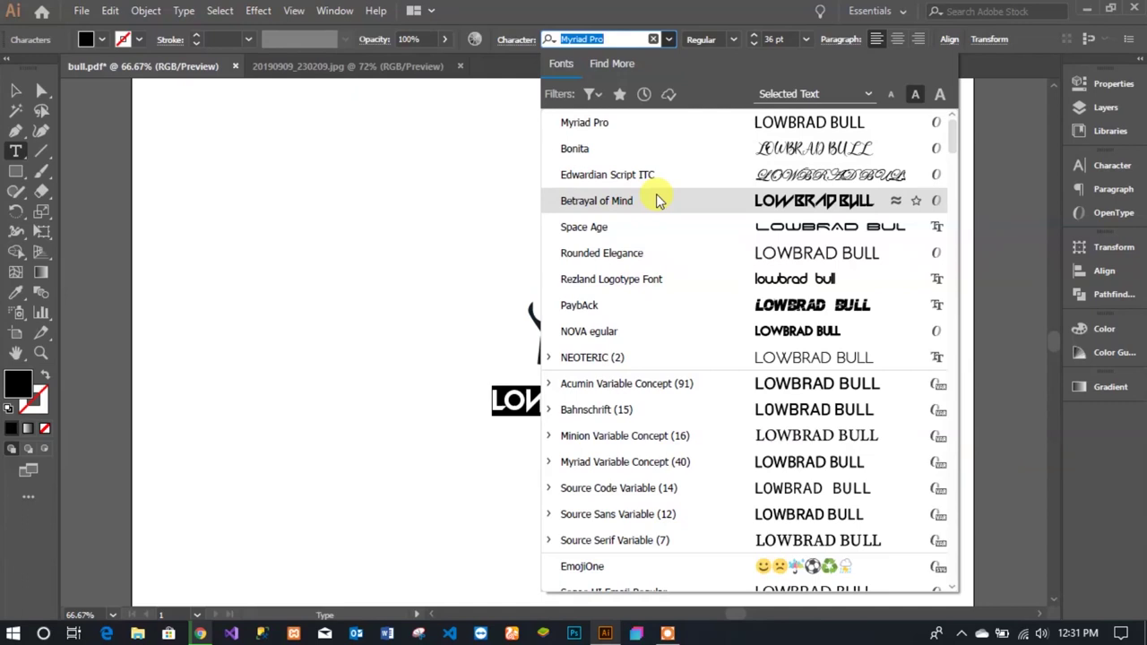
pyautogui.click(657, 200)
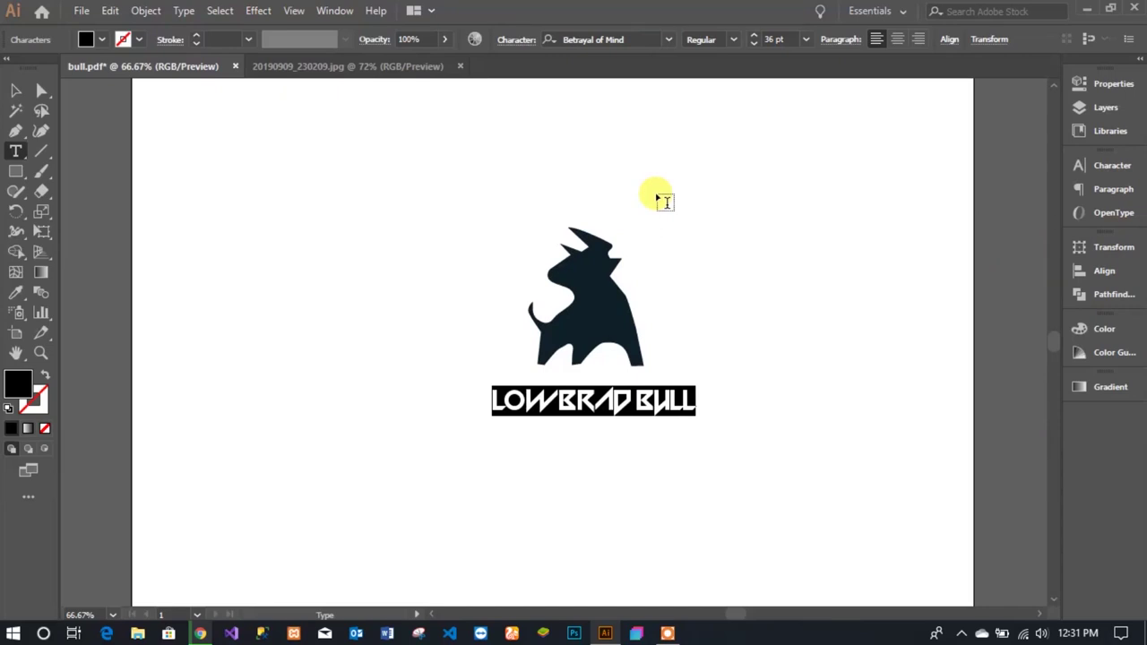
pyautogui.click(668, 40)
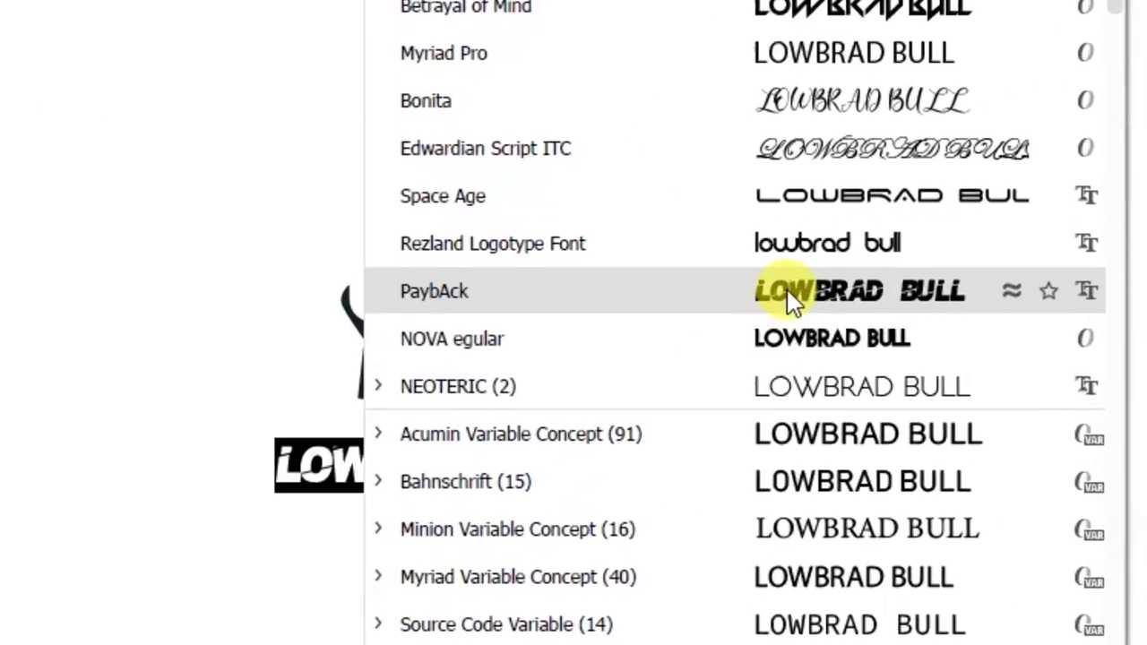
pyautogui.click(608, 304)
# Remove the space so the wordmark reads LOWBRADBULL
pyautogui.click(15, 90)
pyautogui.click(511, 481)
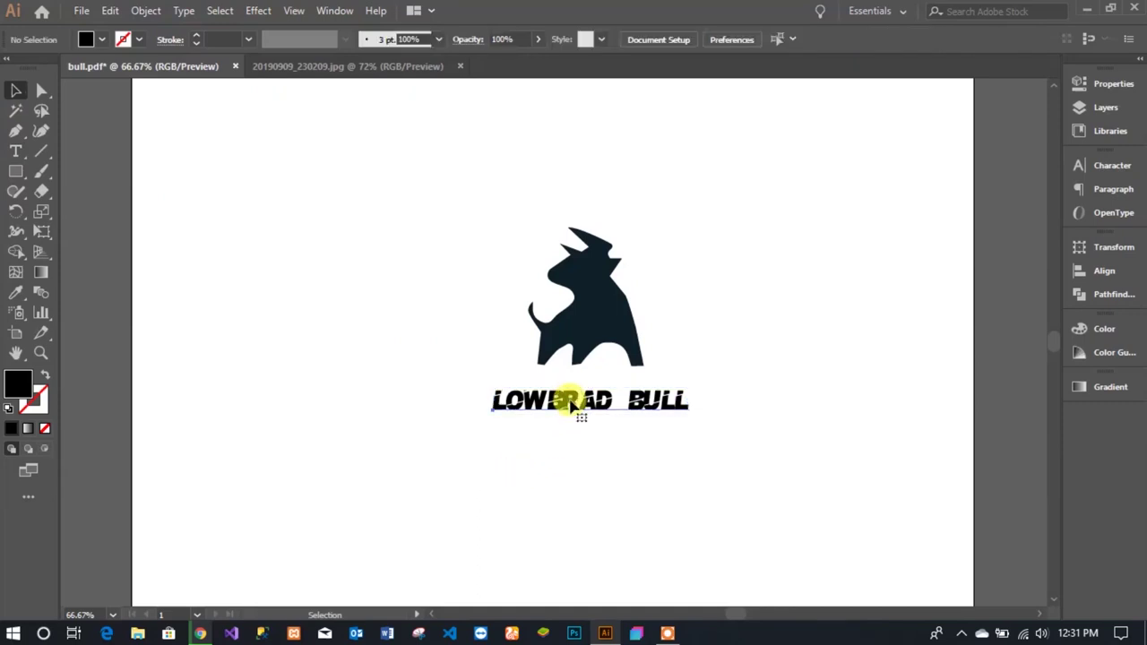
pyautogui.doubleClick(570, 405)
pyautogui.tripleClick(702, 403)
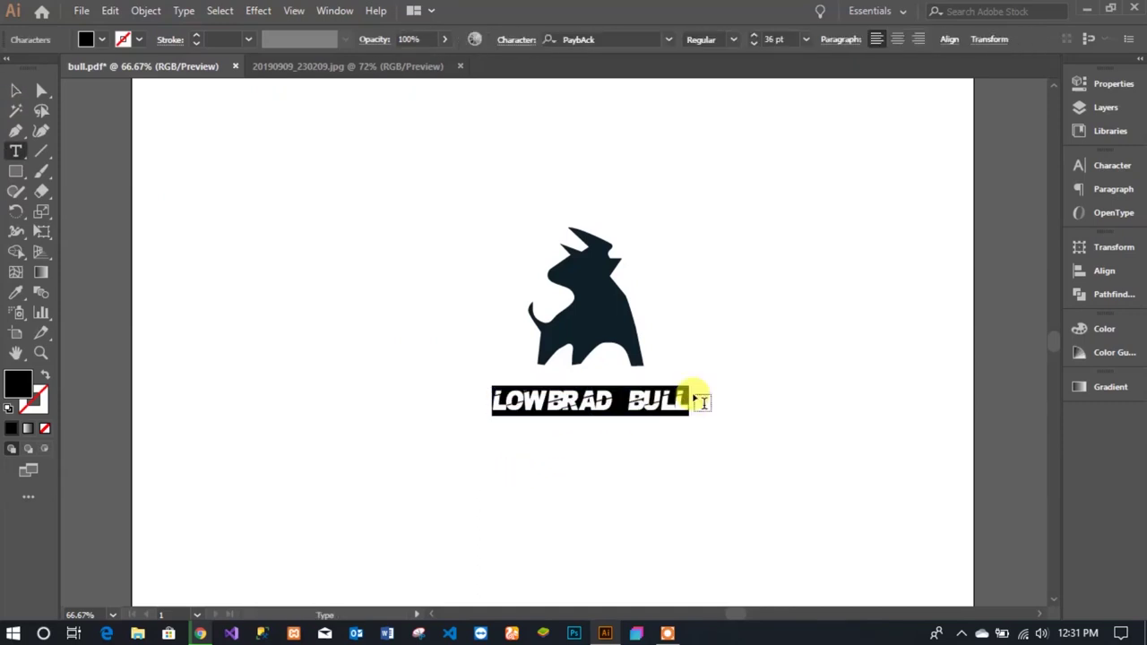
pyautogui.click(629, 398)
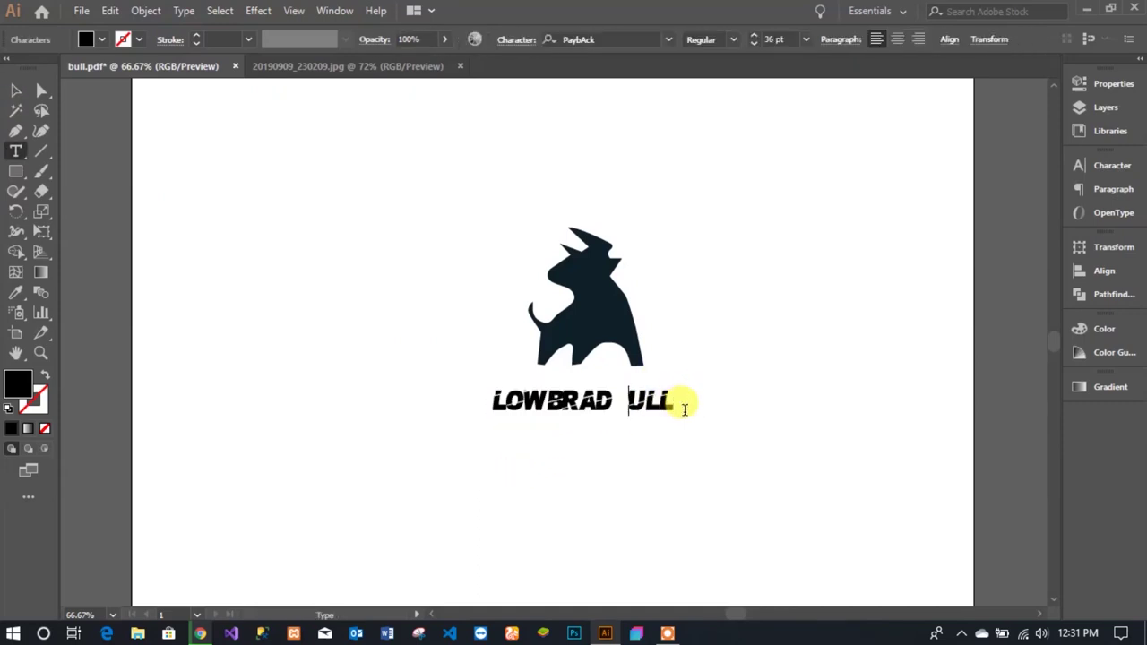
pyautogui.hotkey('ctrl', 'z')
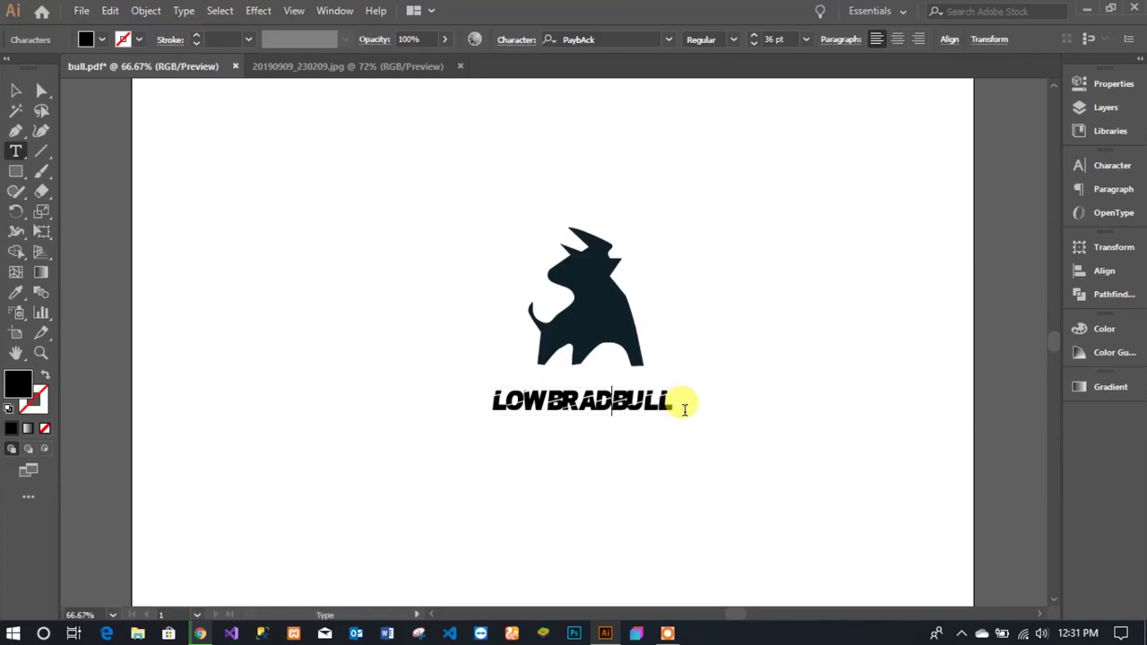
# Nudge the LOWBRADBULL wordmark slightly right under the bull
pyautogui.hotkey('ctrl', 'a')
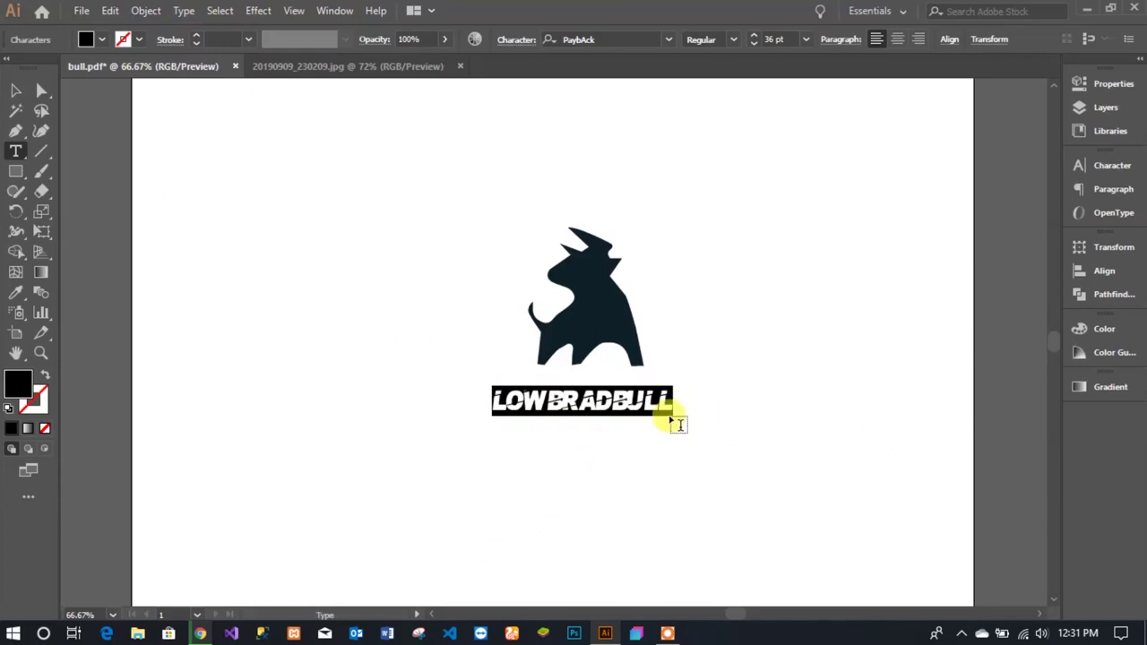
pyautogui.click(15, 89)
pyautogui.moveTo(577, 405); pyautogui.dragTo(592, 405)
pyautogui.click(345, 360)
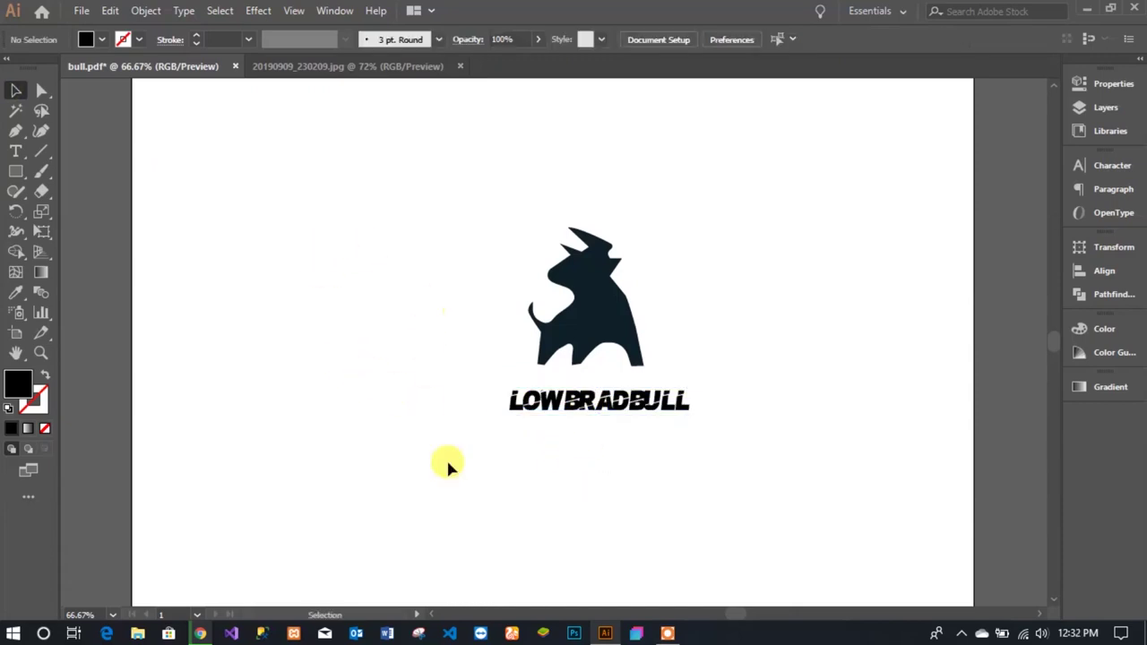
# Colour the LOWBRADBULL text the bull's dark navy with the Eyedropper
pyautogui.moveTo(389, 380); pyautogui.dragTo(776, 464)
pyautogui.click(16, 291)
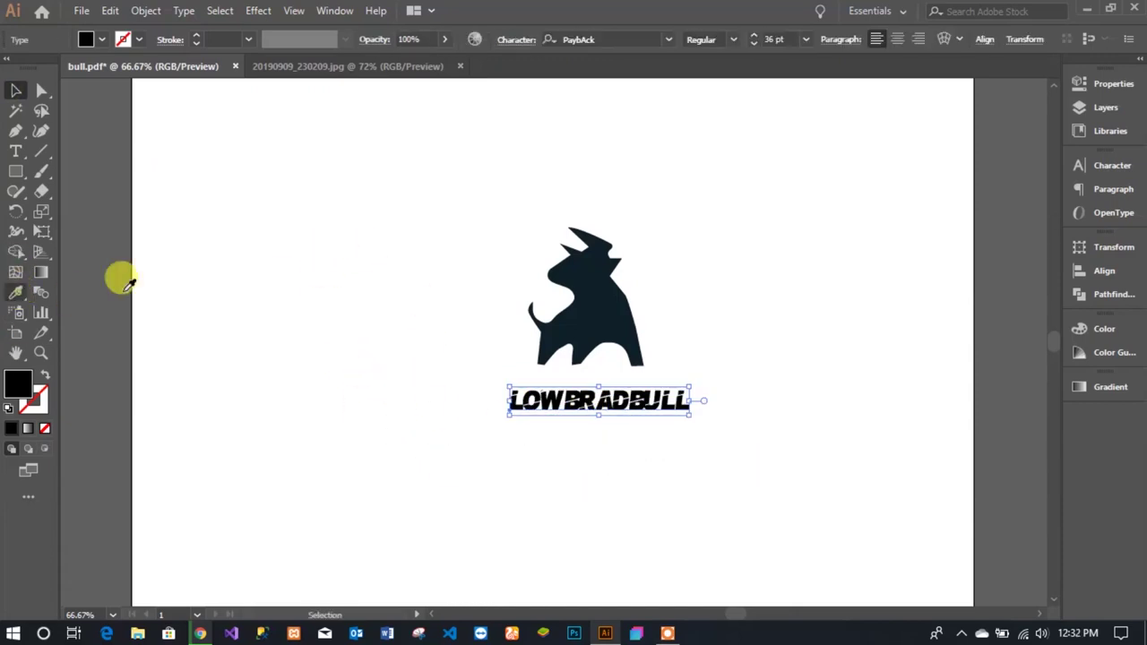
pyautogui.click(594, 301)
pyautogui.press('v')
pyautogui.click(478, 478)
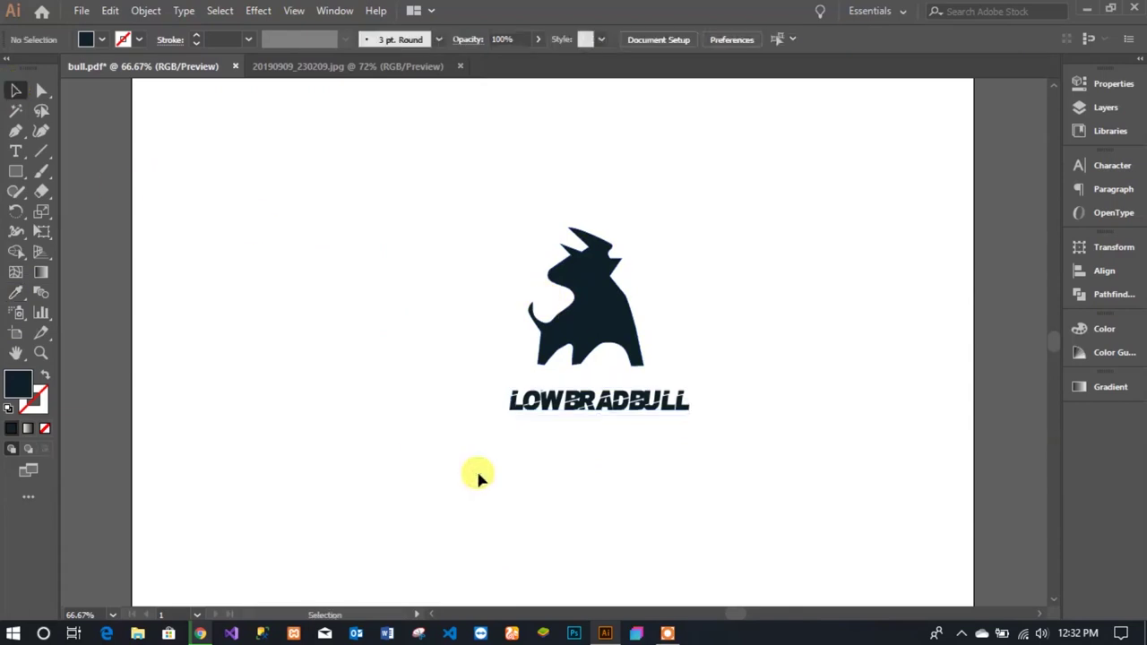
# Raise the wordmark's tracking to 65 in the character properties
pyautogui.moveTo(744, 448); pyautogui.dragTo(744, 448)
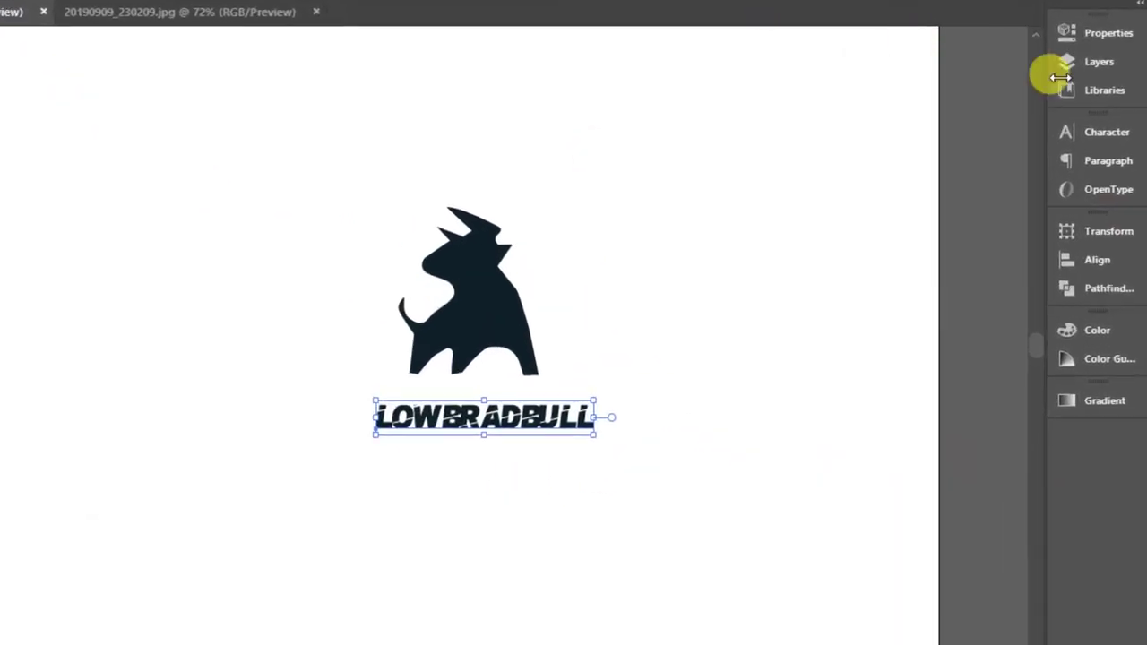
pyautogui.click(1079, 84)
pyautogui.scroll(-1, 985, 494)
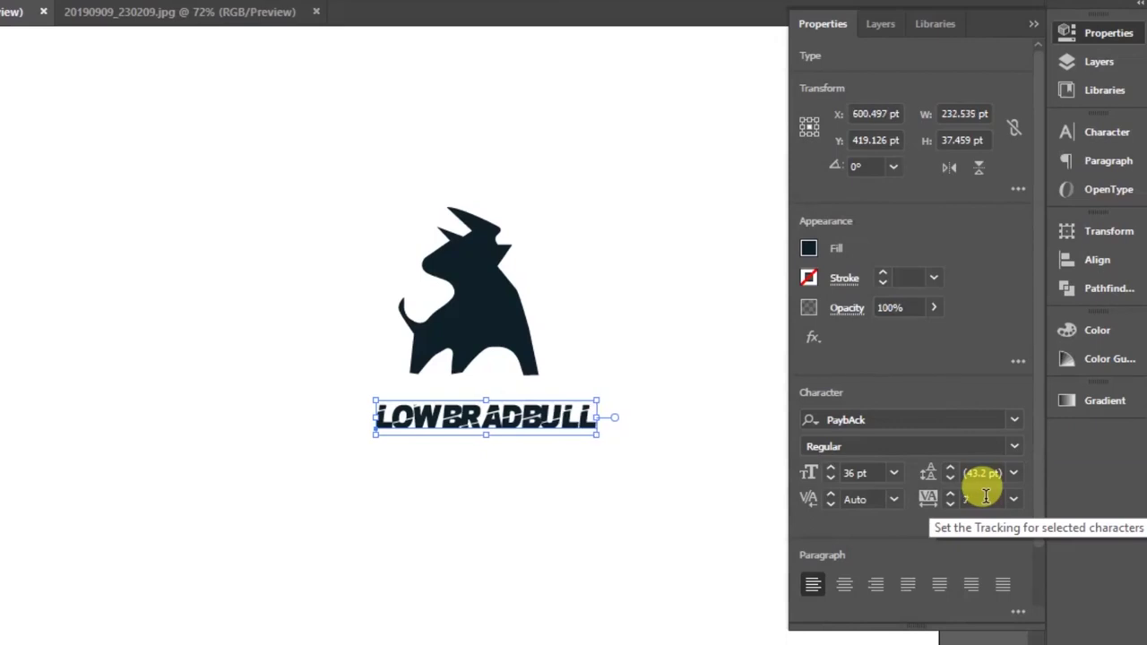
pyautogui.scroll(5, 984, 495)
pyautogui.scroll(8, 984, 495)
pyautogui.scroll(8, 985, 495)
pyautogui.scroll(8, 985, 495)
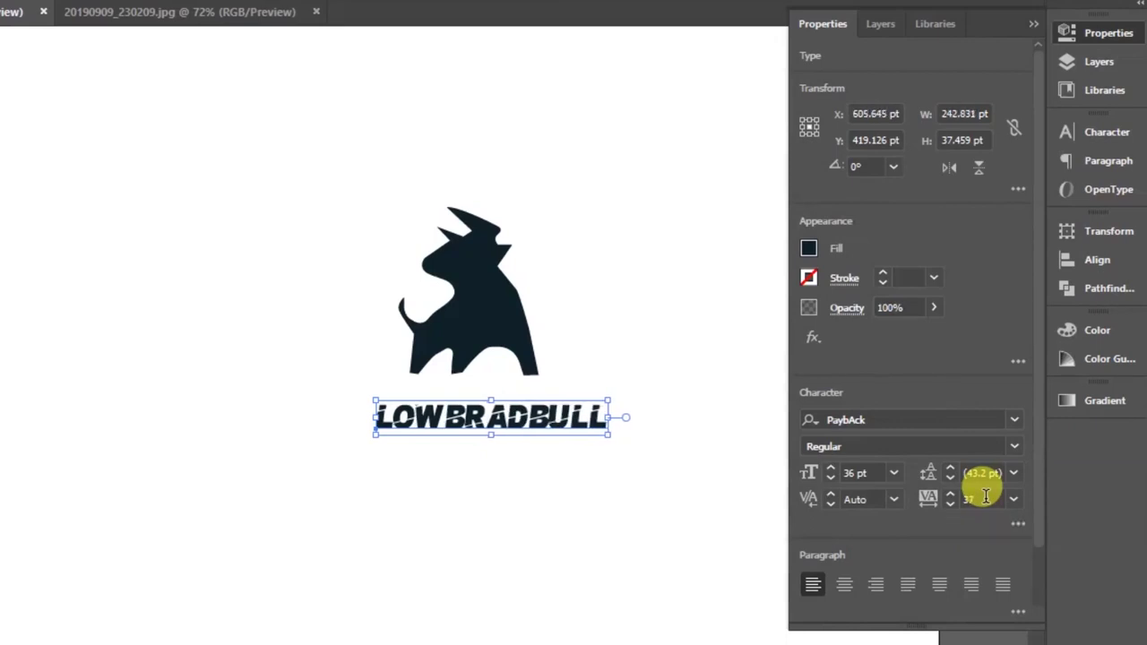
pyautogui.scroll(6, 984, 494)
pyautogui.scroll(6, 984, 495)
pyautogui.scroll(6, 985, 494)
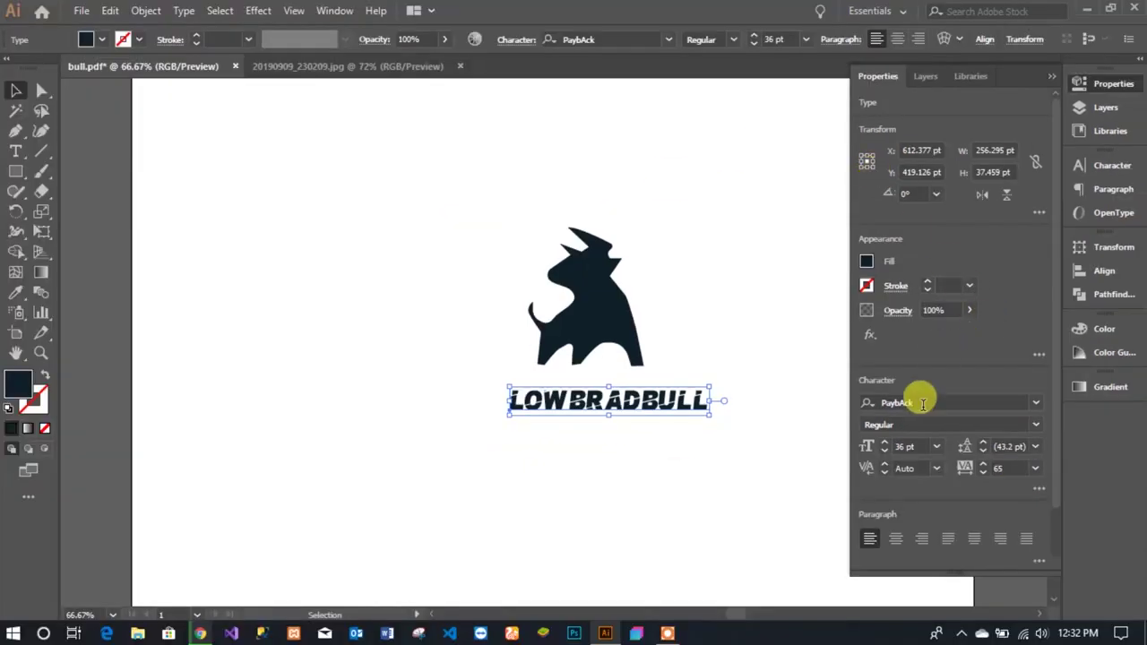
# Enlarge the wordmark to 48 pt and centre it horizontally under the bull
pyautogui.click(936, 446)
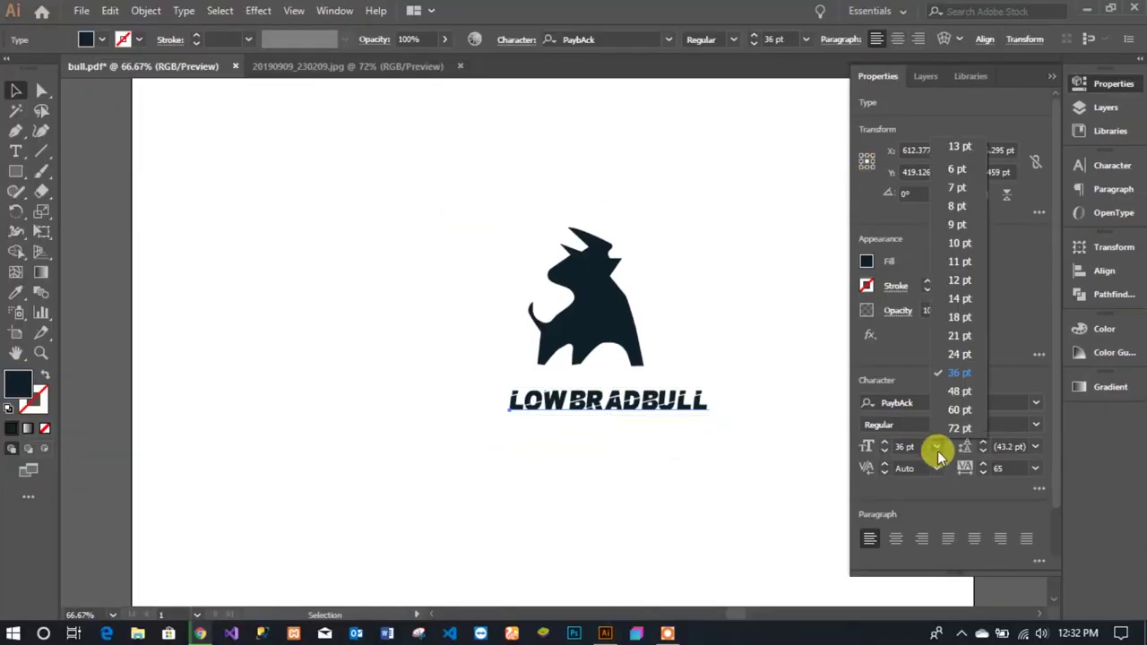
pyautogui.click(951, 392)
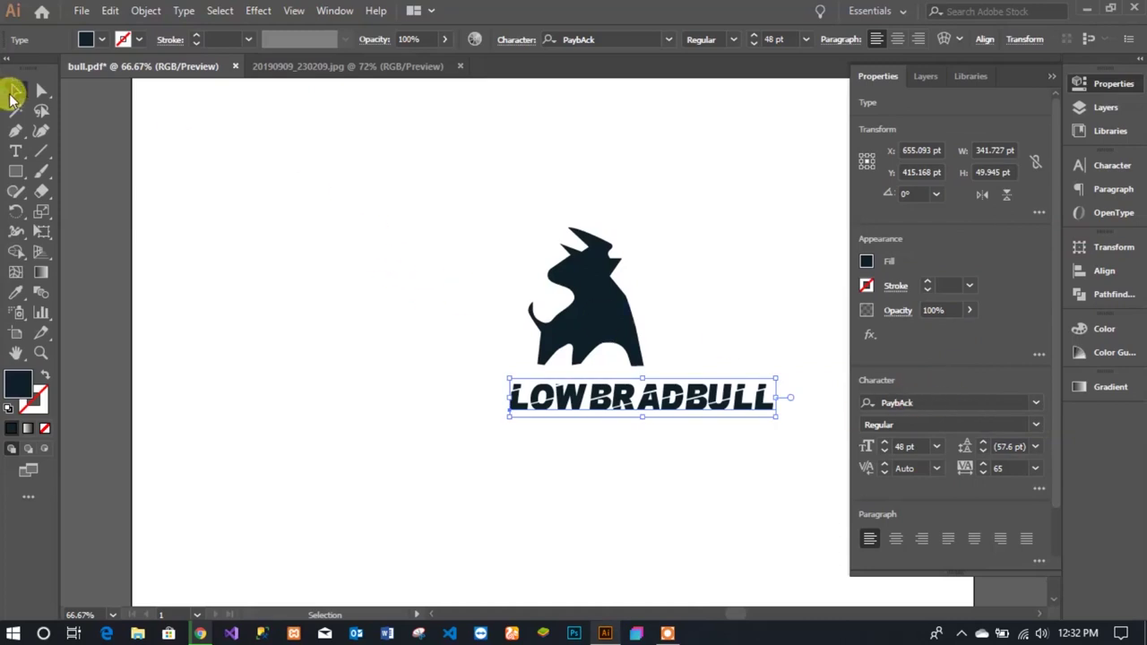
pyautogui.click(15, 91)
pyautogui.moveTo(385, 201); pyautogui.dragTo(771, 487)
pyautogui.click(563, 39)
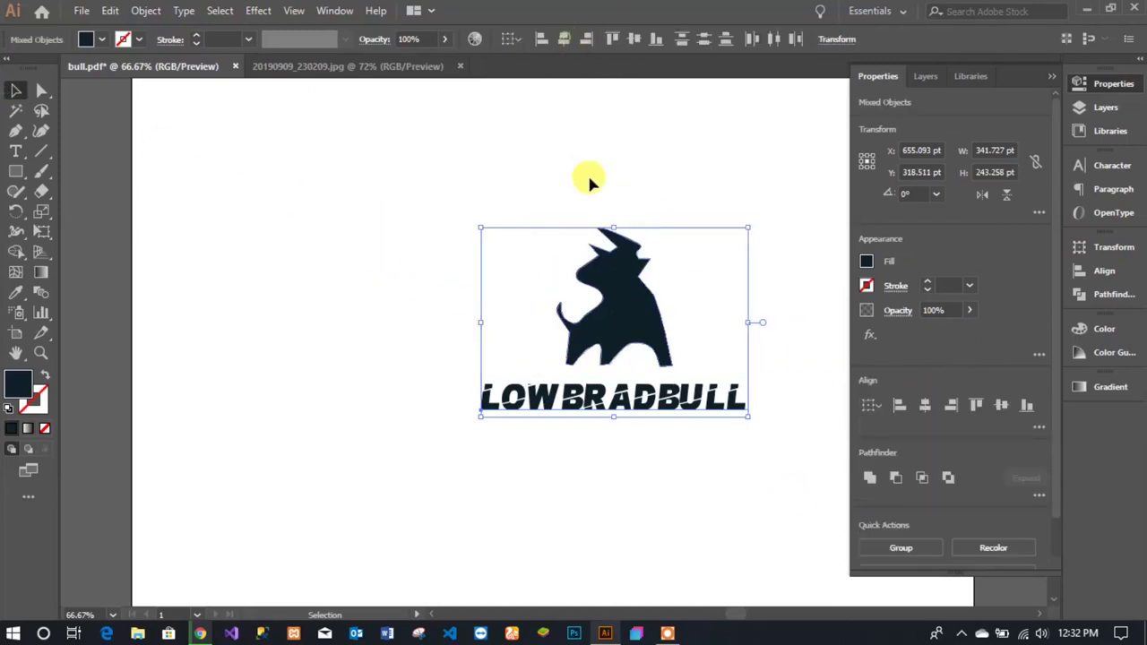
pyautogui.click(711, 186)
pyautogui.click(1046, 74)
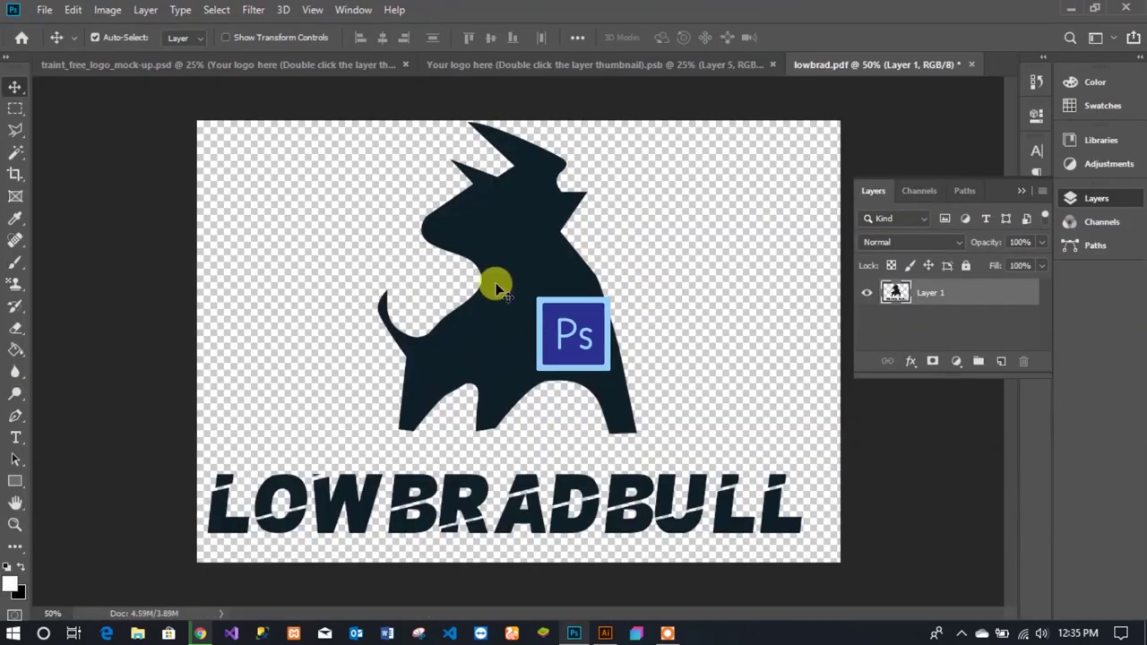
# Place the navy bull logo in the 'Your logo here' smart object, hide the placeholder layer, and save
pyautogui.moveTo(496, 286); pyautogui.dragTo(537, 259)
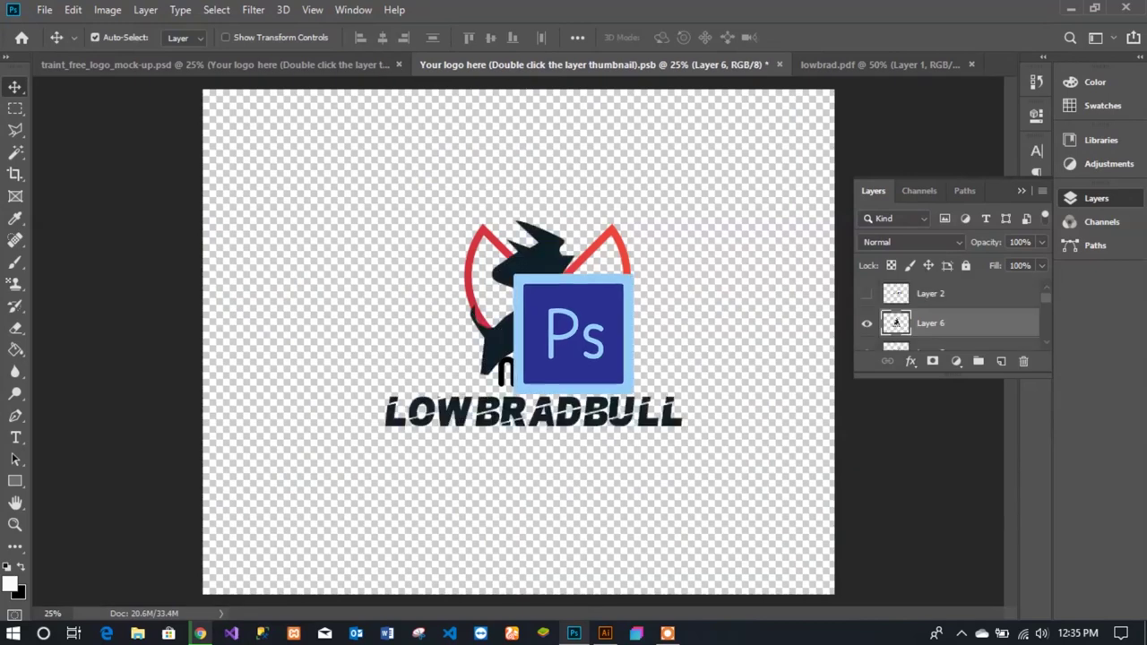
pyautogui.moveTo(537, 282); pyautogui.dragTo(550, 277)
pyautogui.click(896, 322)
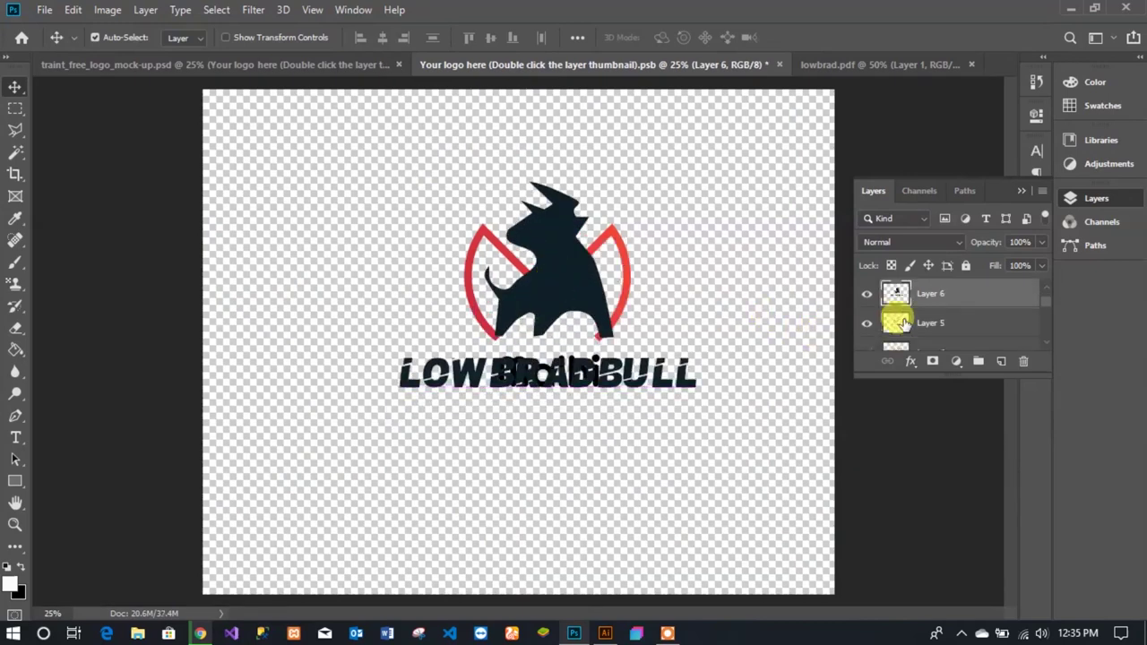
pyautogui.click(866, 323)
pyautogui.hotkey('ctrl', 's')
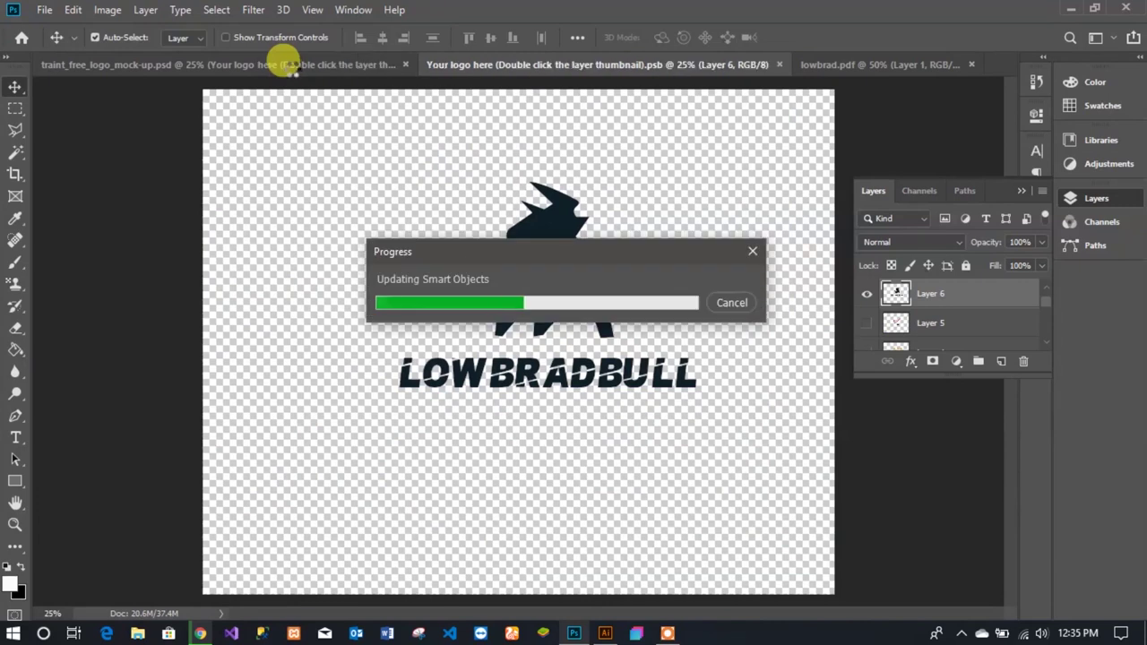
pyautogui.click(292, 70)
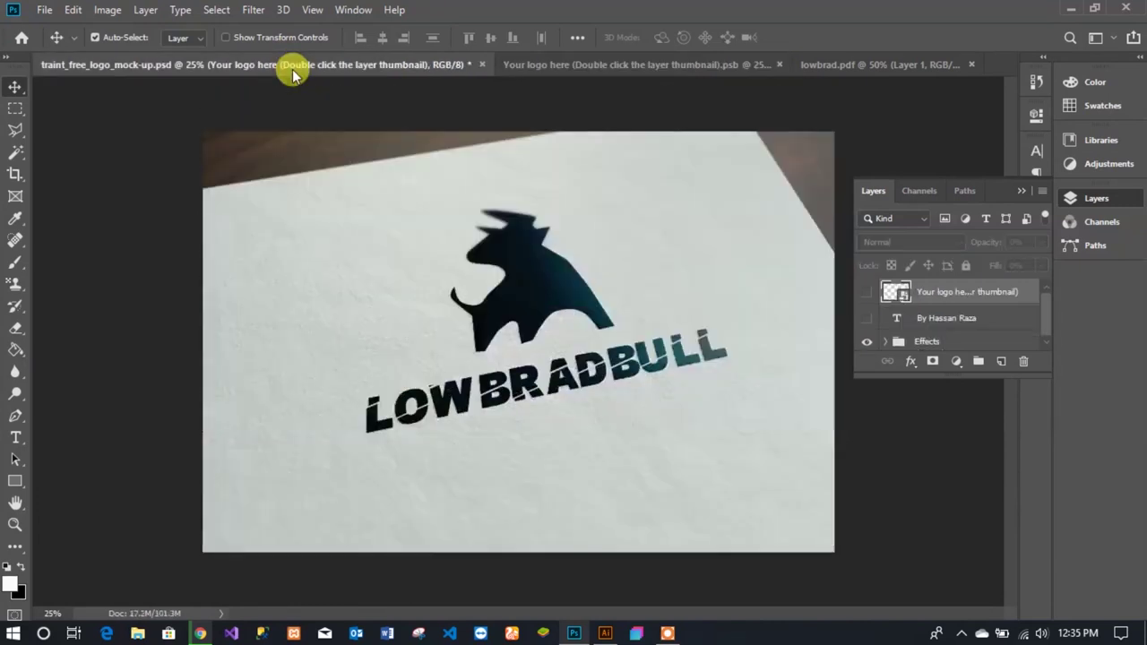